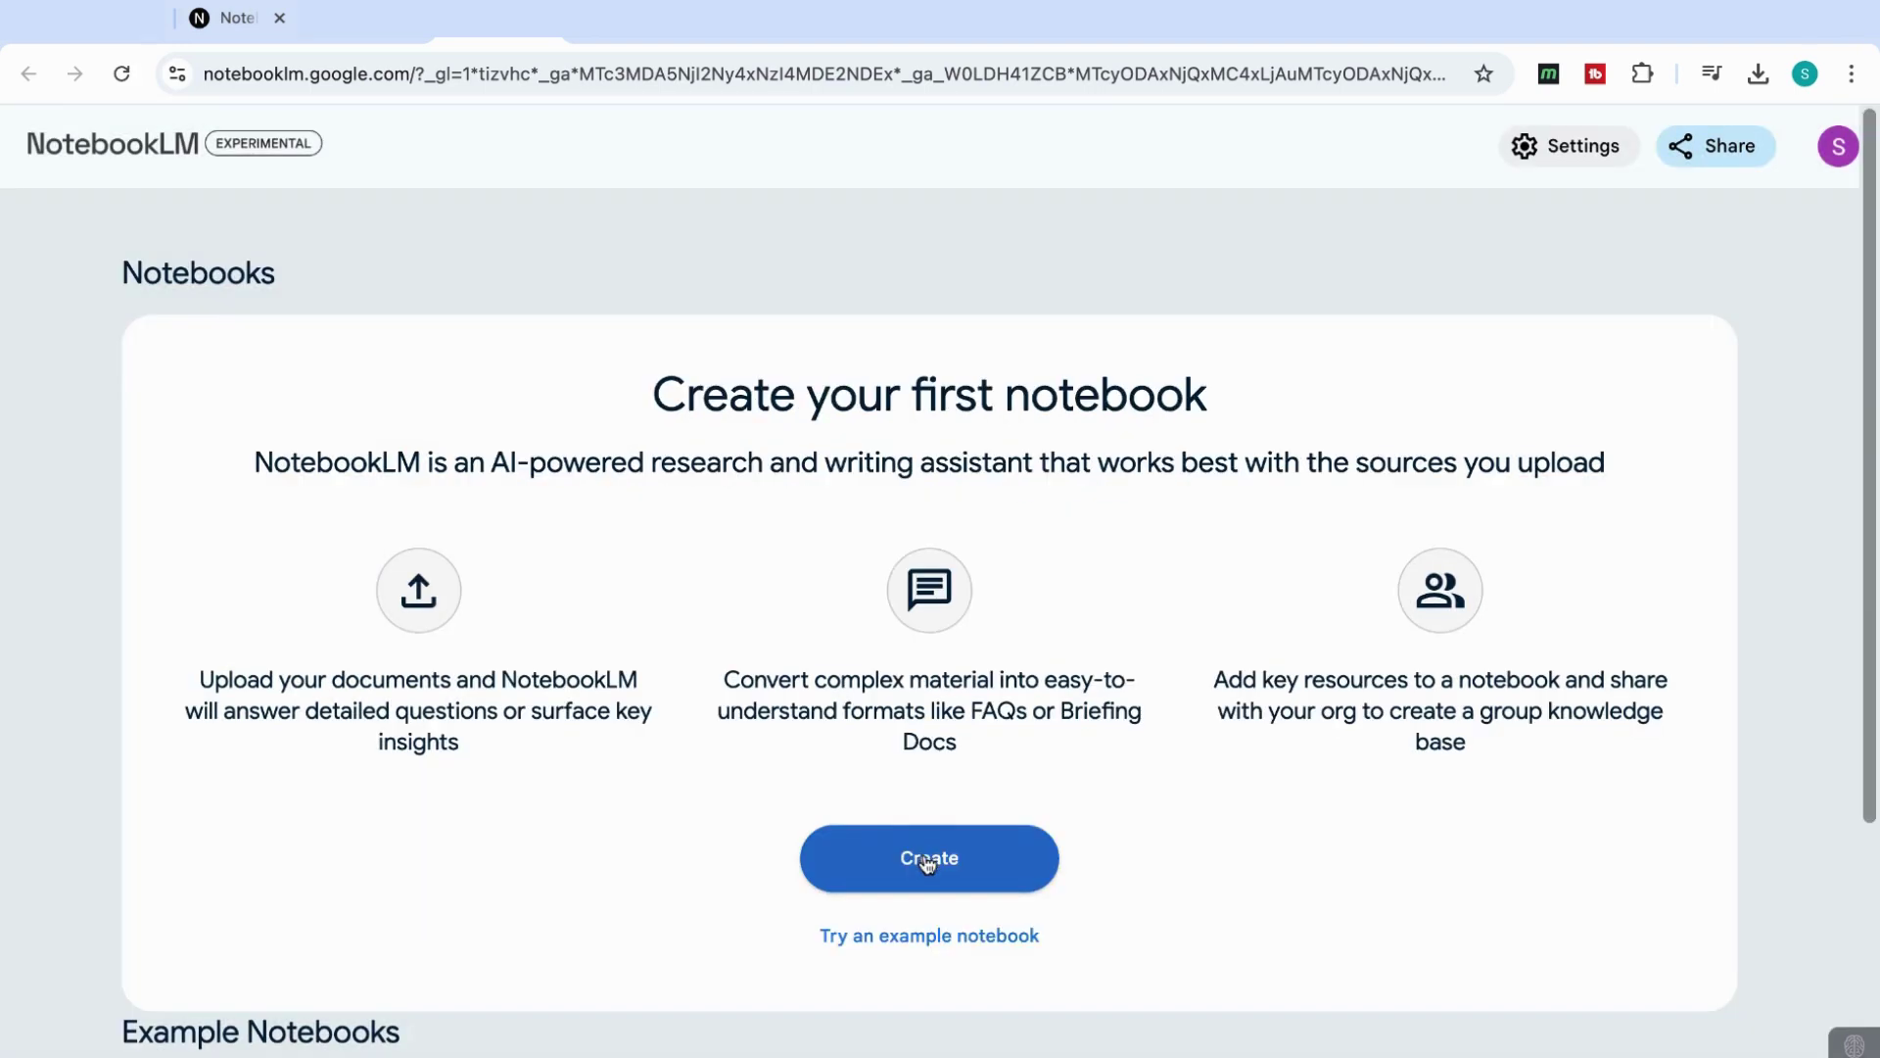
Step: Create a new untitled notebook and upload the machine-learning-for-healthcare PDF as its first source
left_click(928, 858)
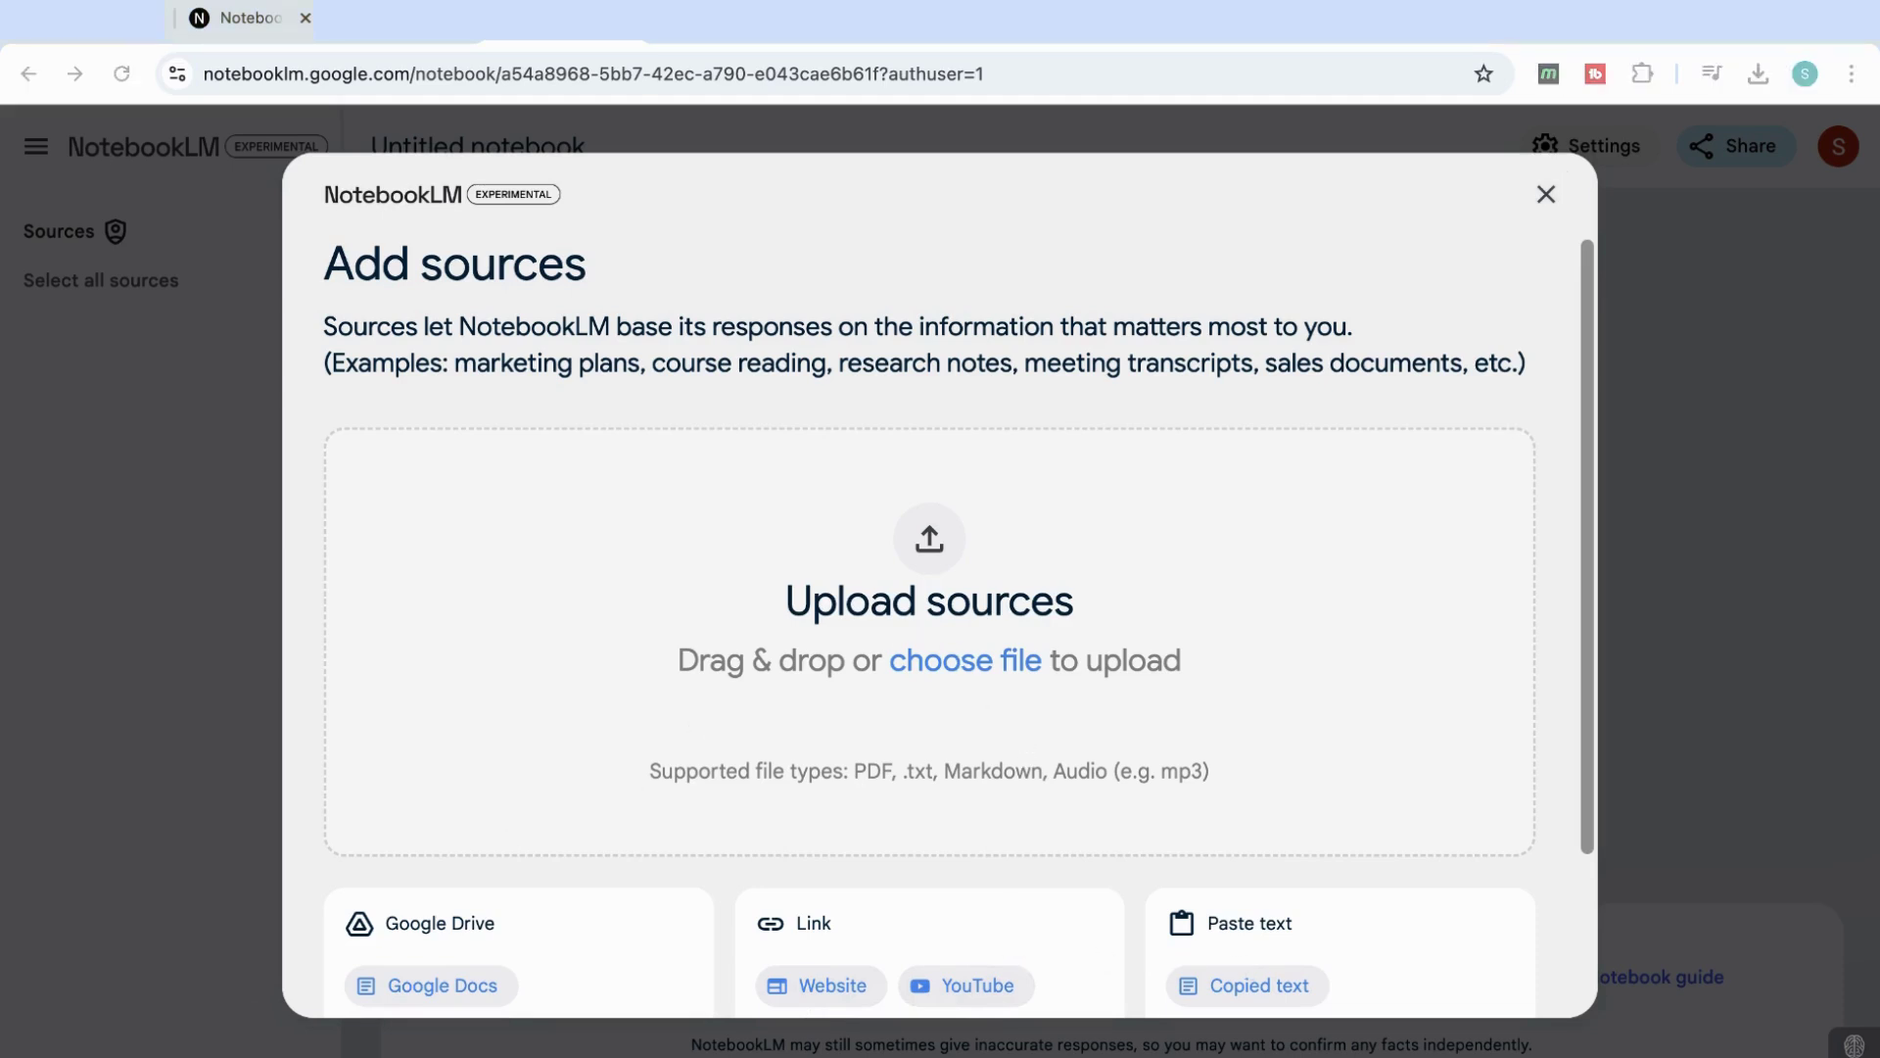
key("Return")
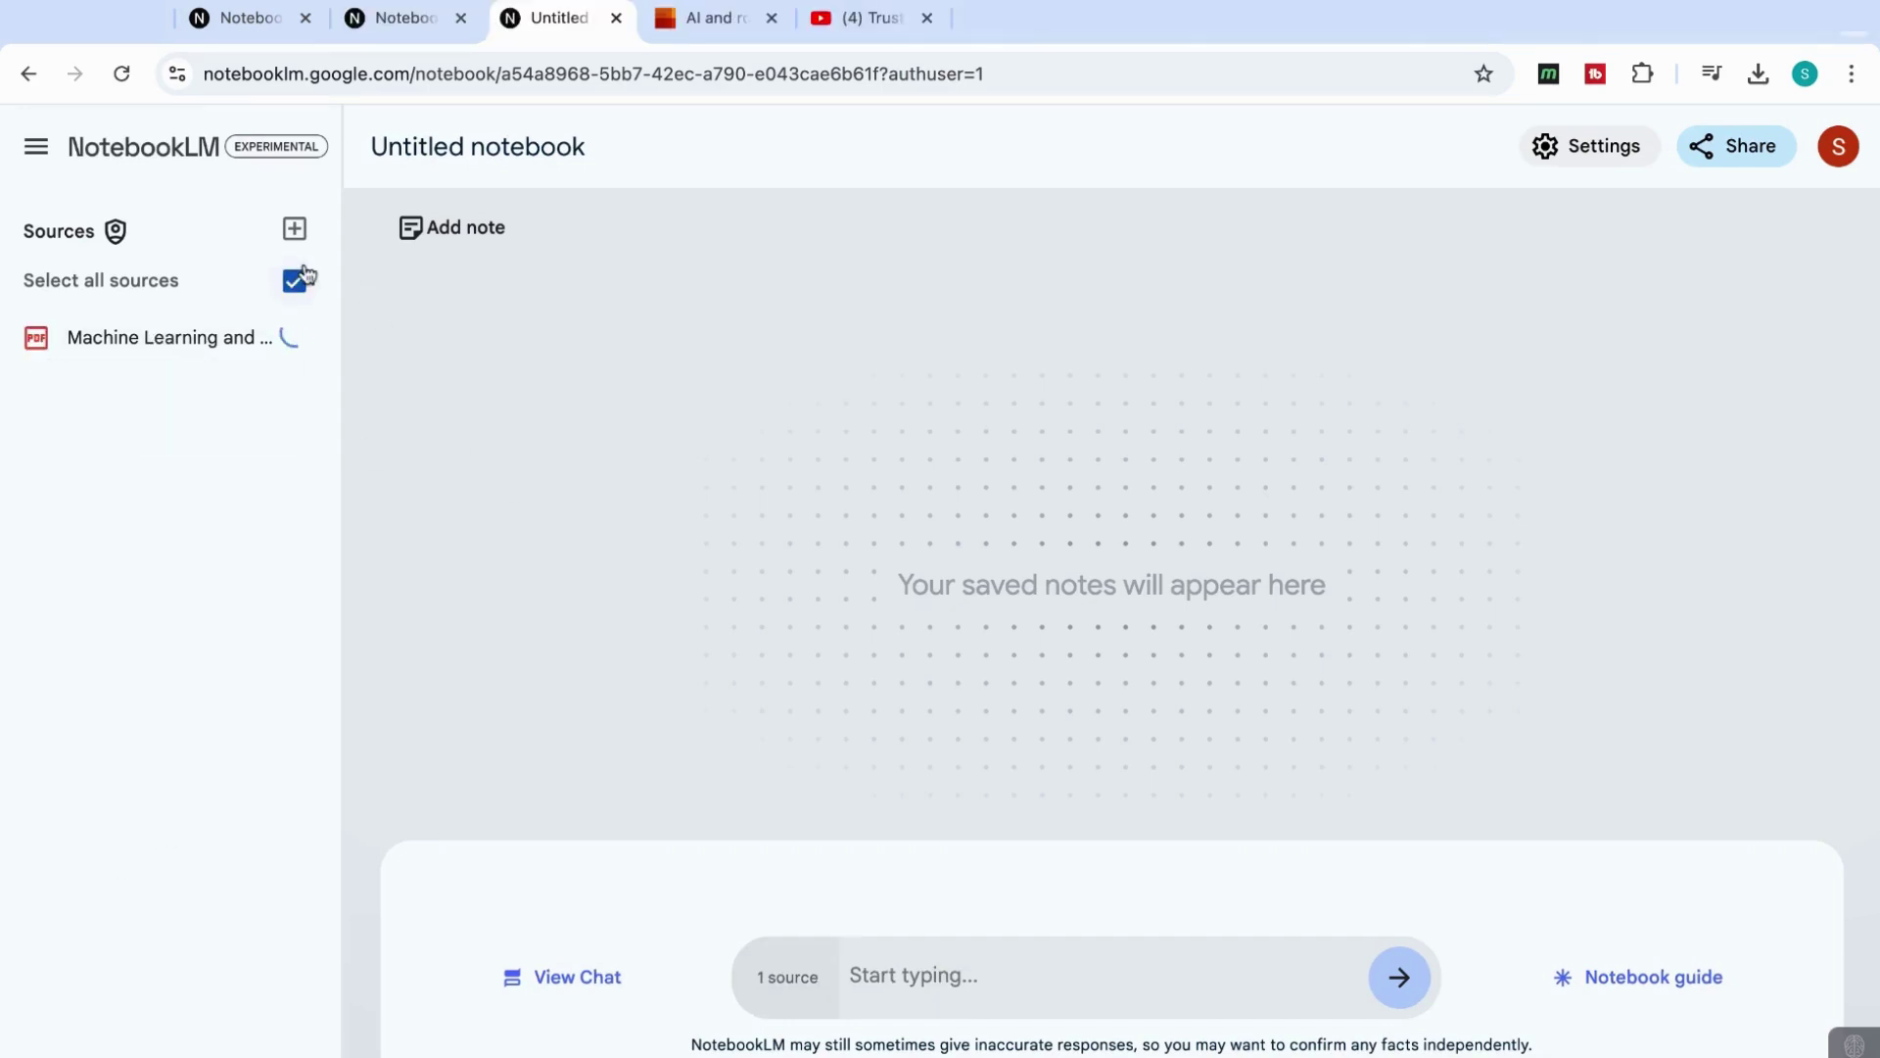
Step: Paste the 'Trustworthy AI in Healthcare' video URL to add it as a YouTube source
left_click(294, 229)
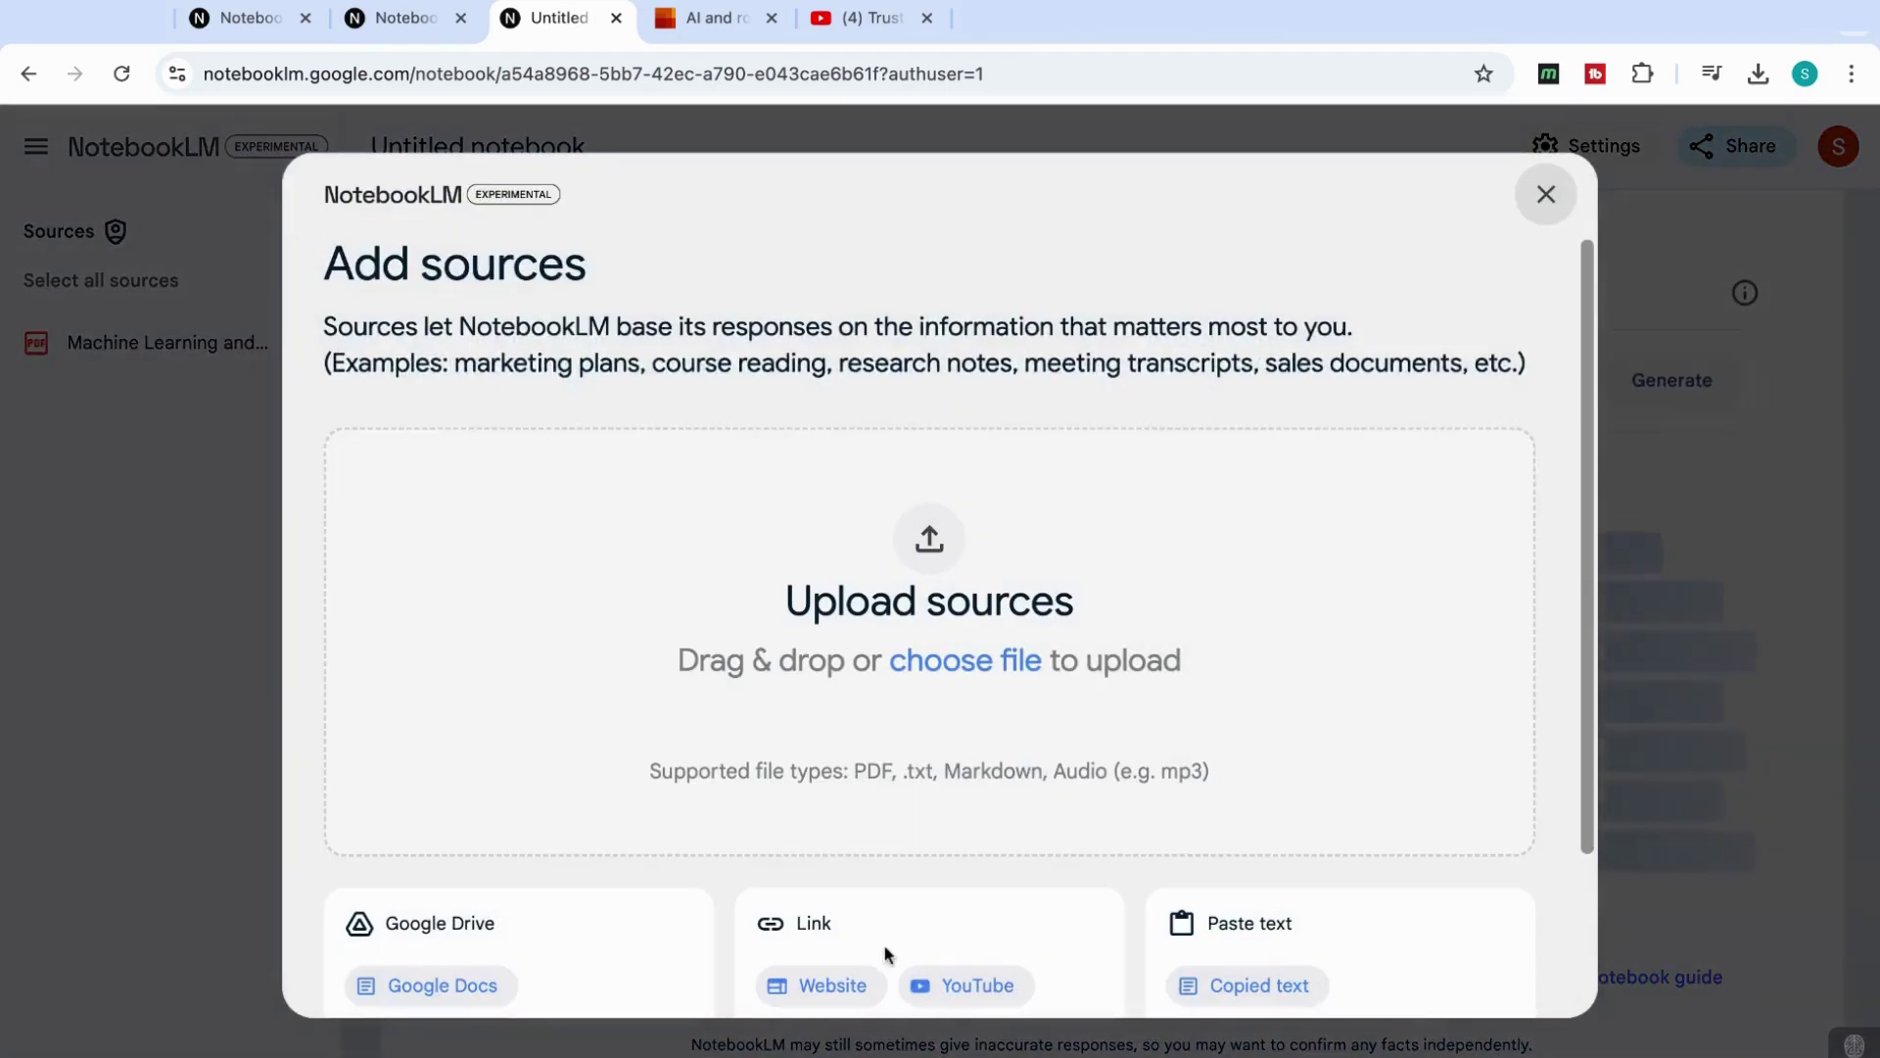
left_click(949, 989)
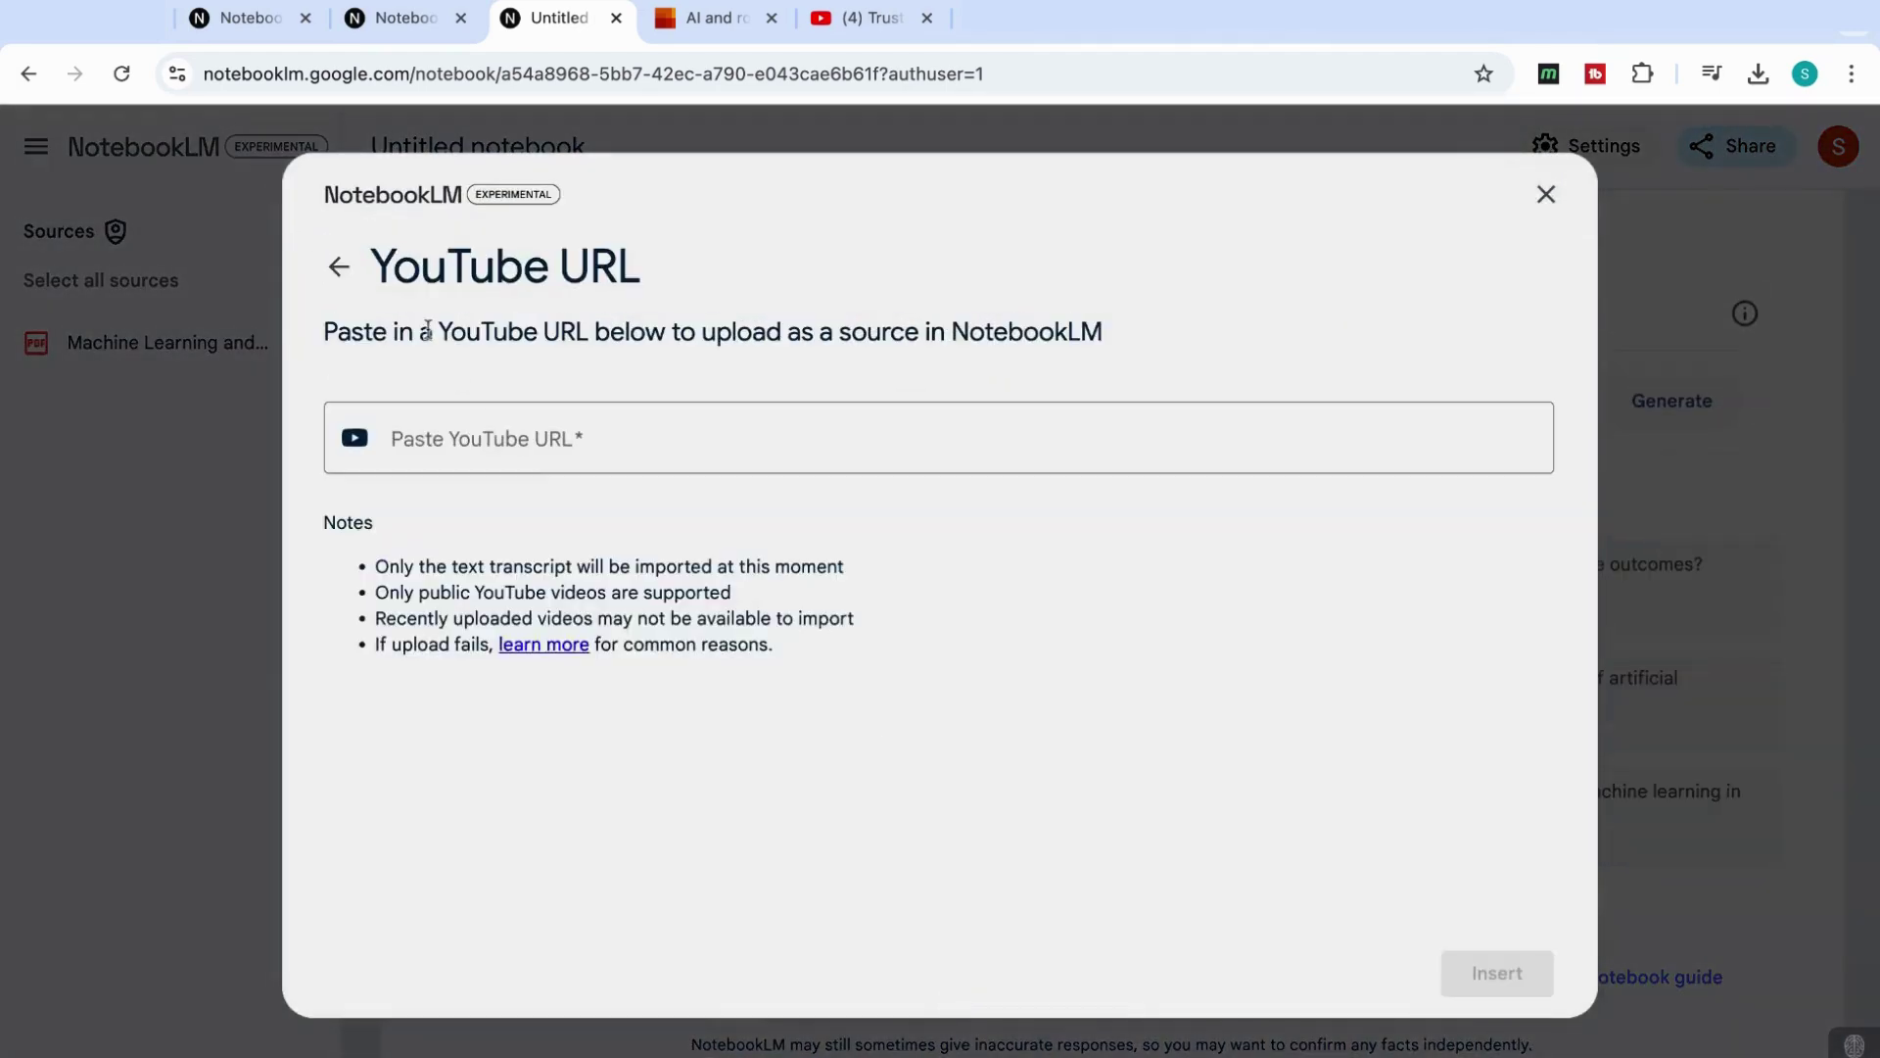
key("ctrl+5")
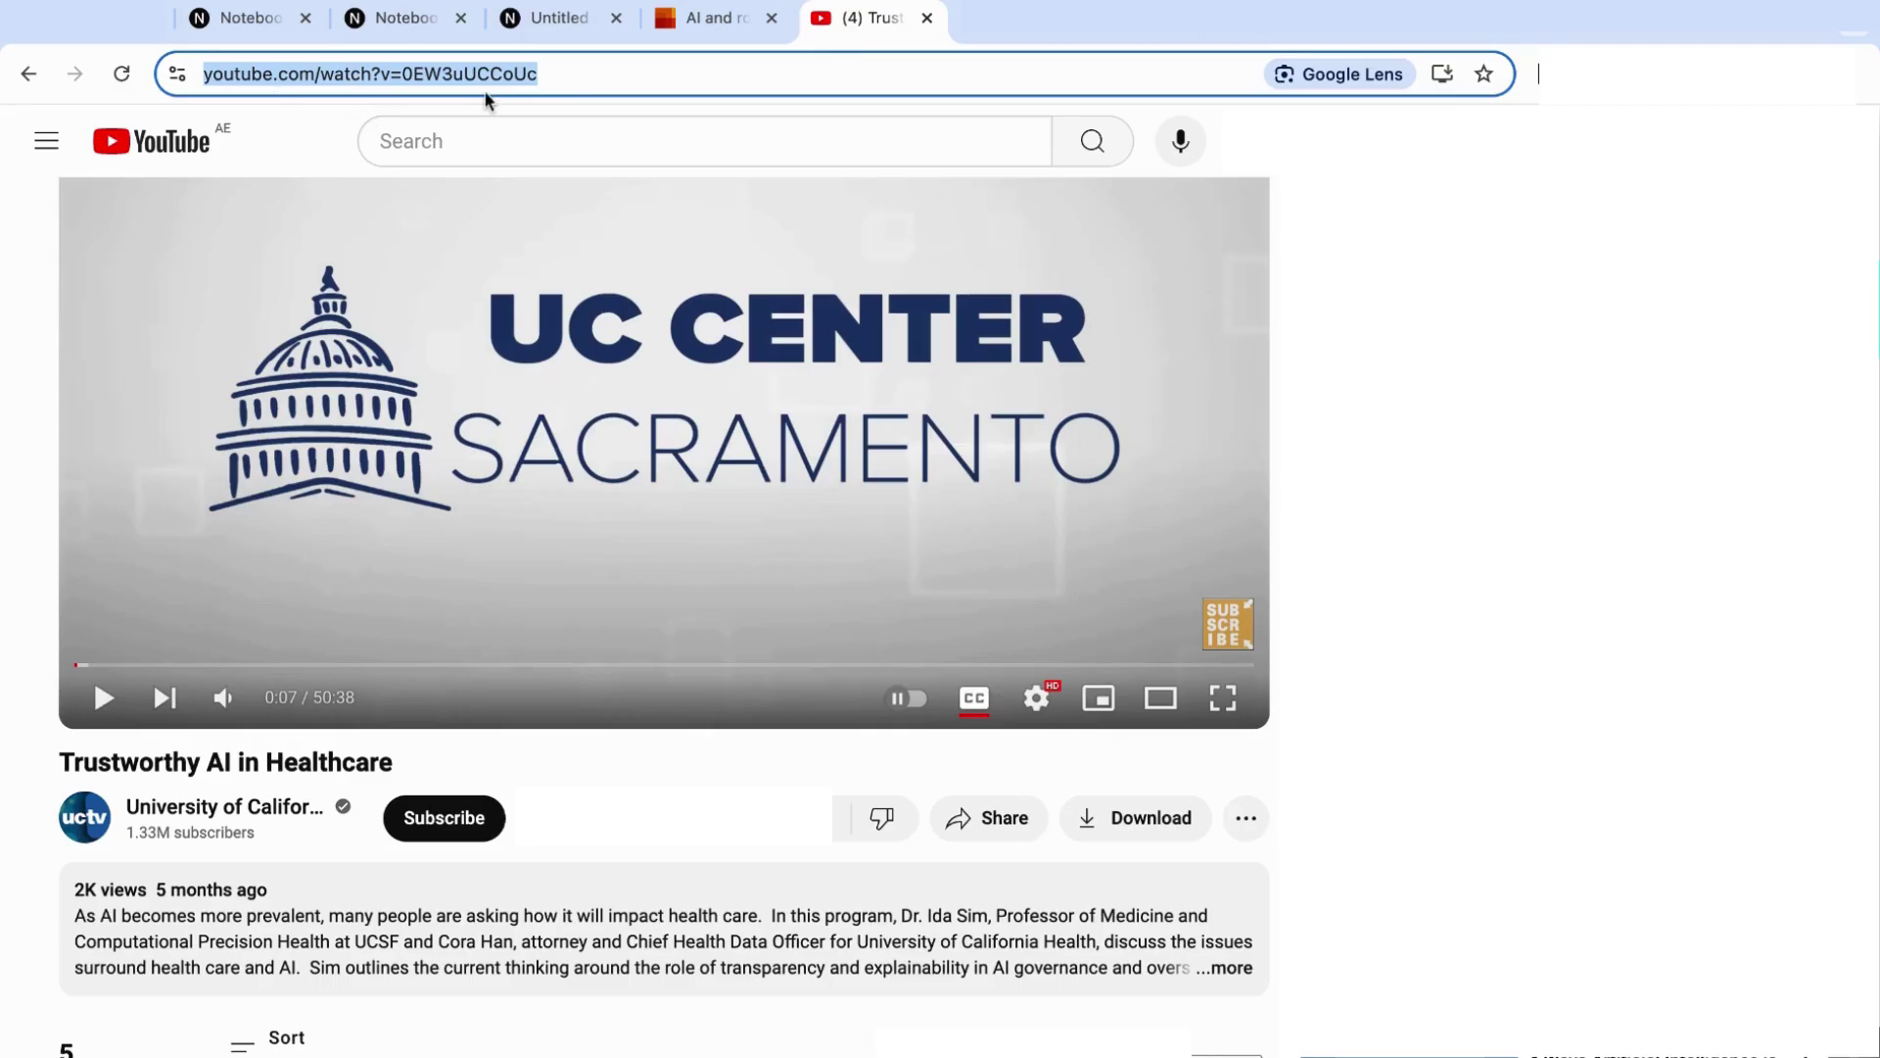
left_click(558, 17)
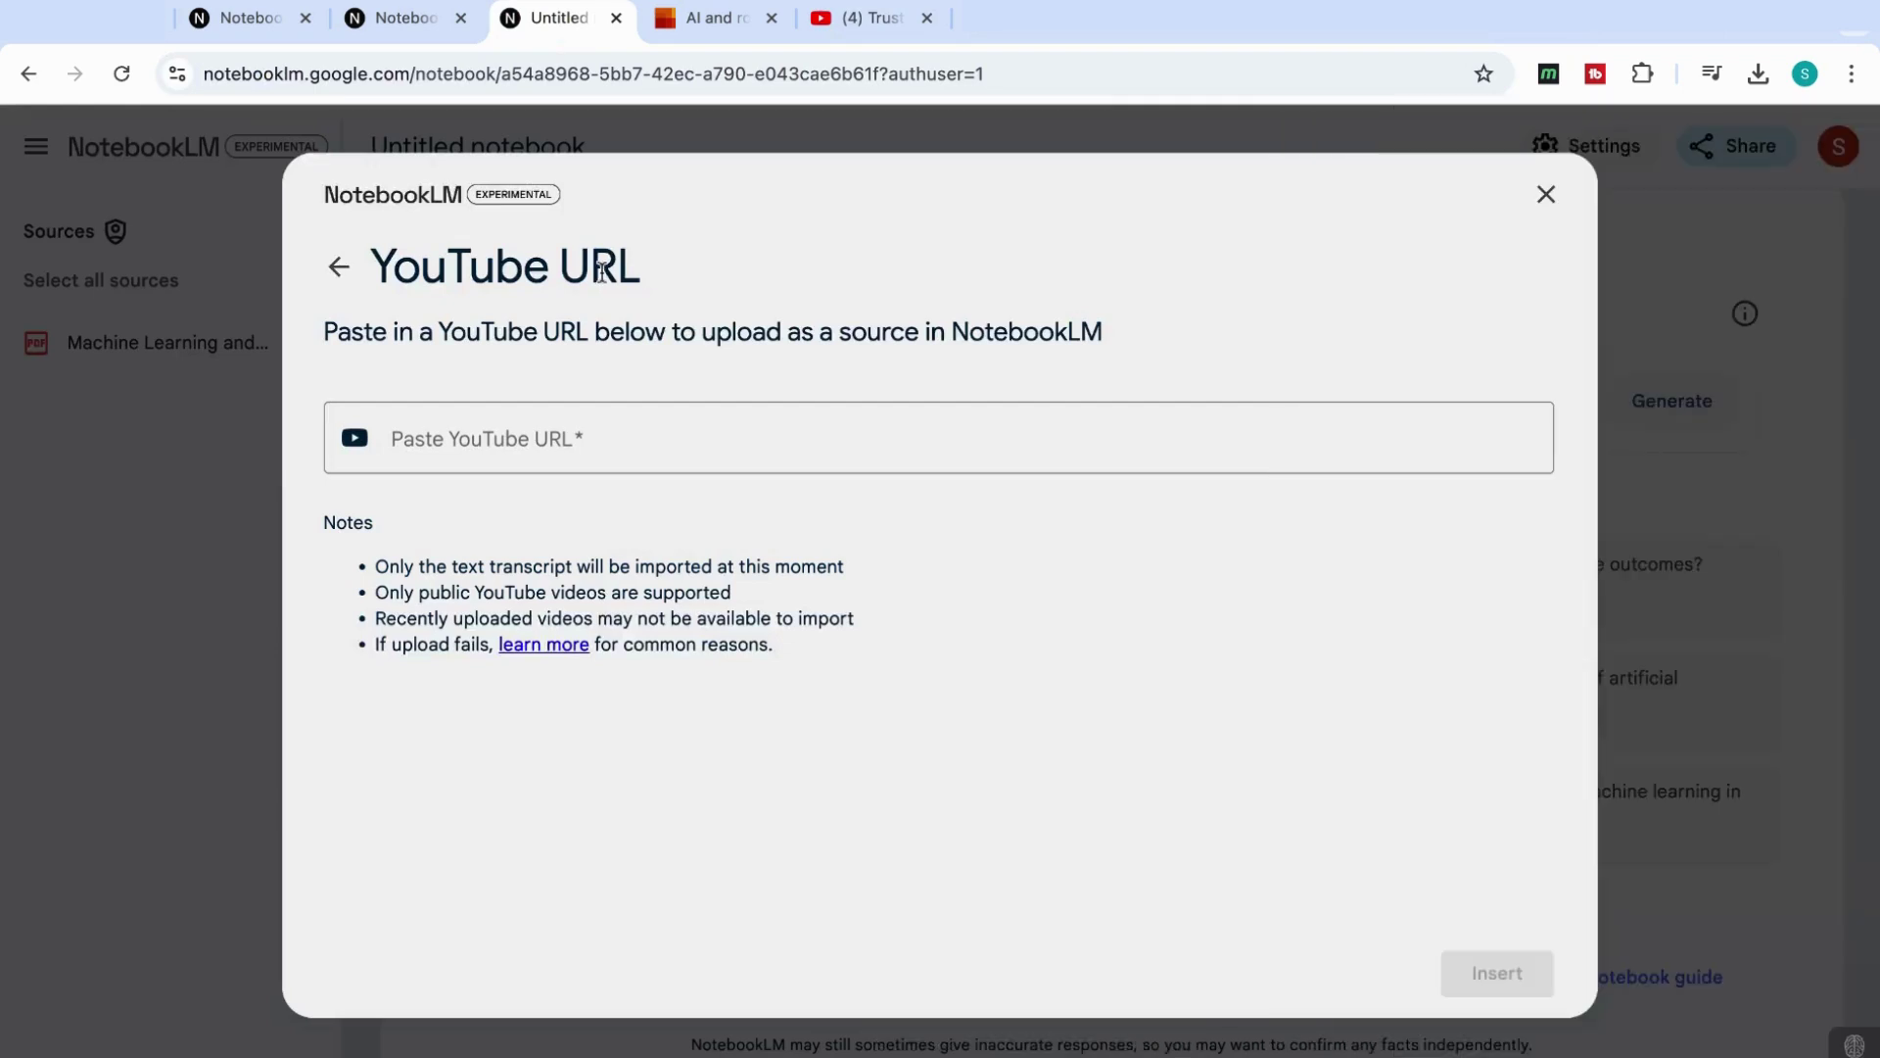
left_click(572, 431)
type("https://www.youtube.com/watch?v=0EW3uUCCoUc")
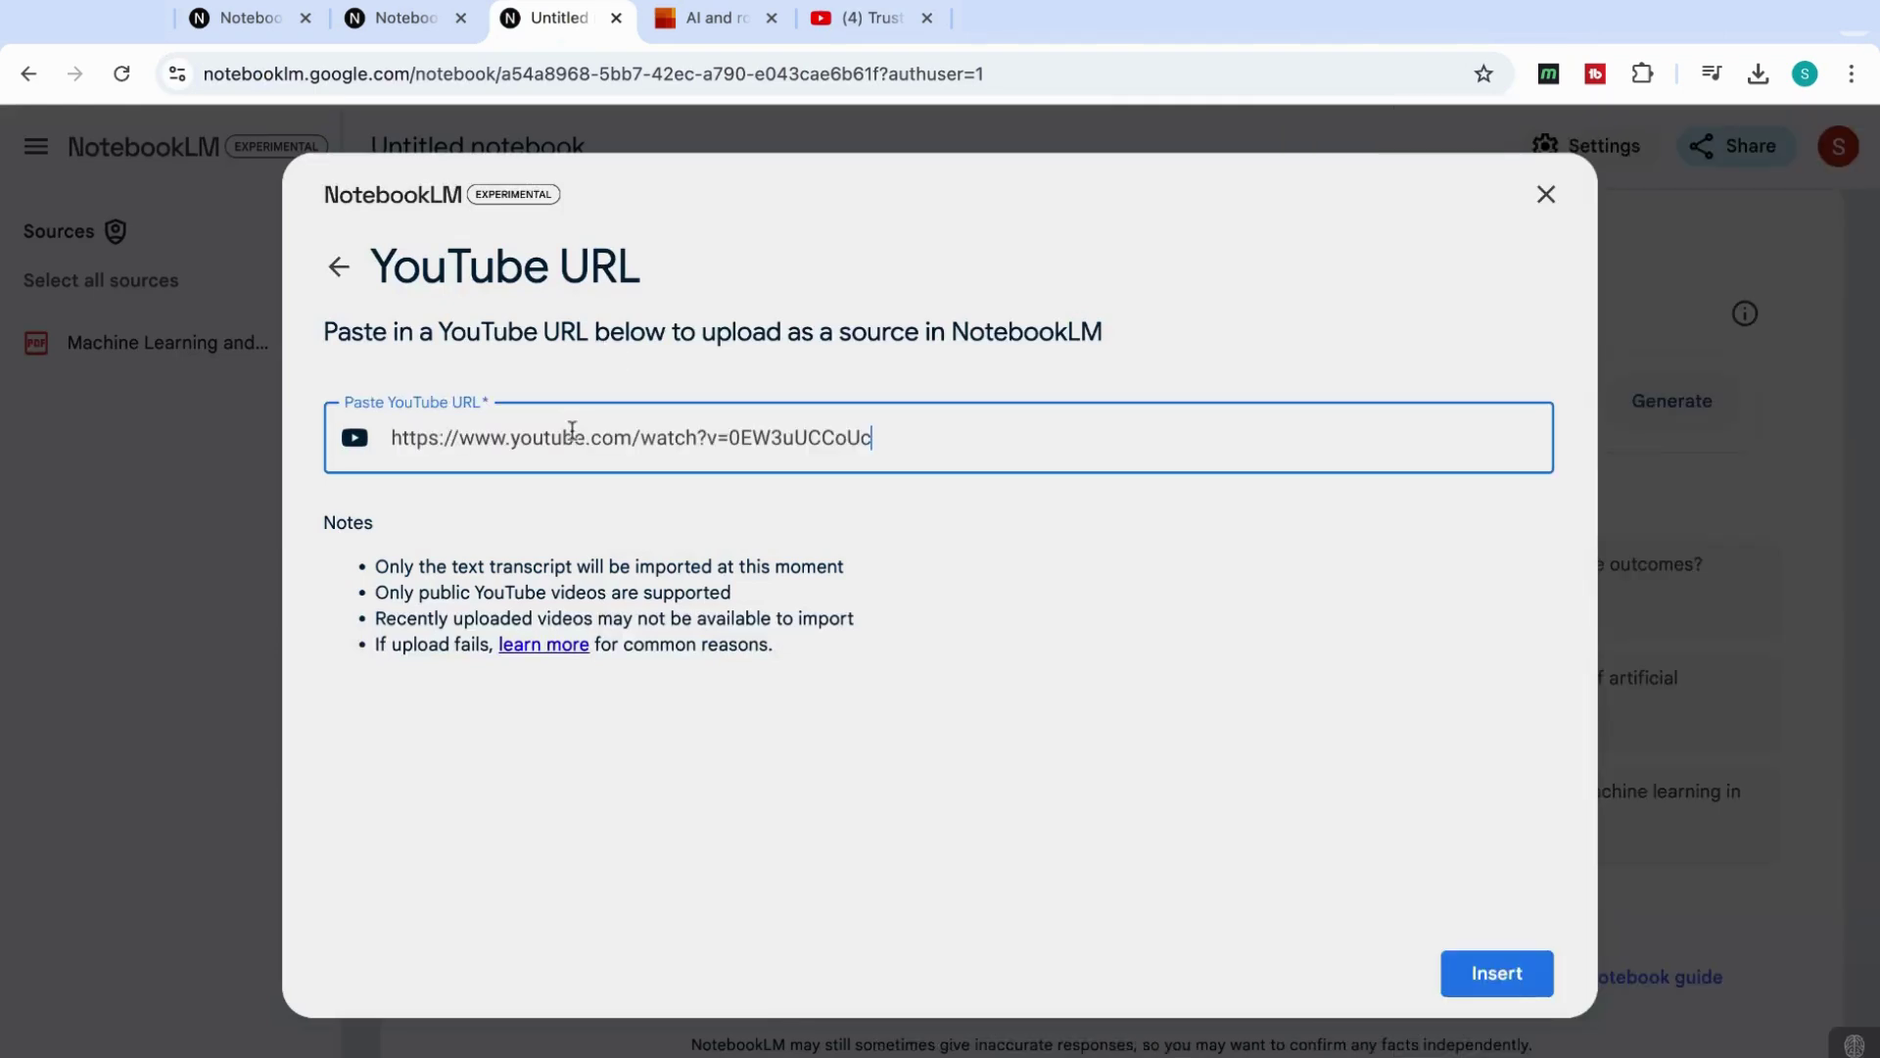
left_click(1478, 973)
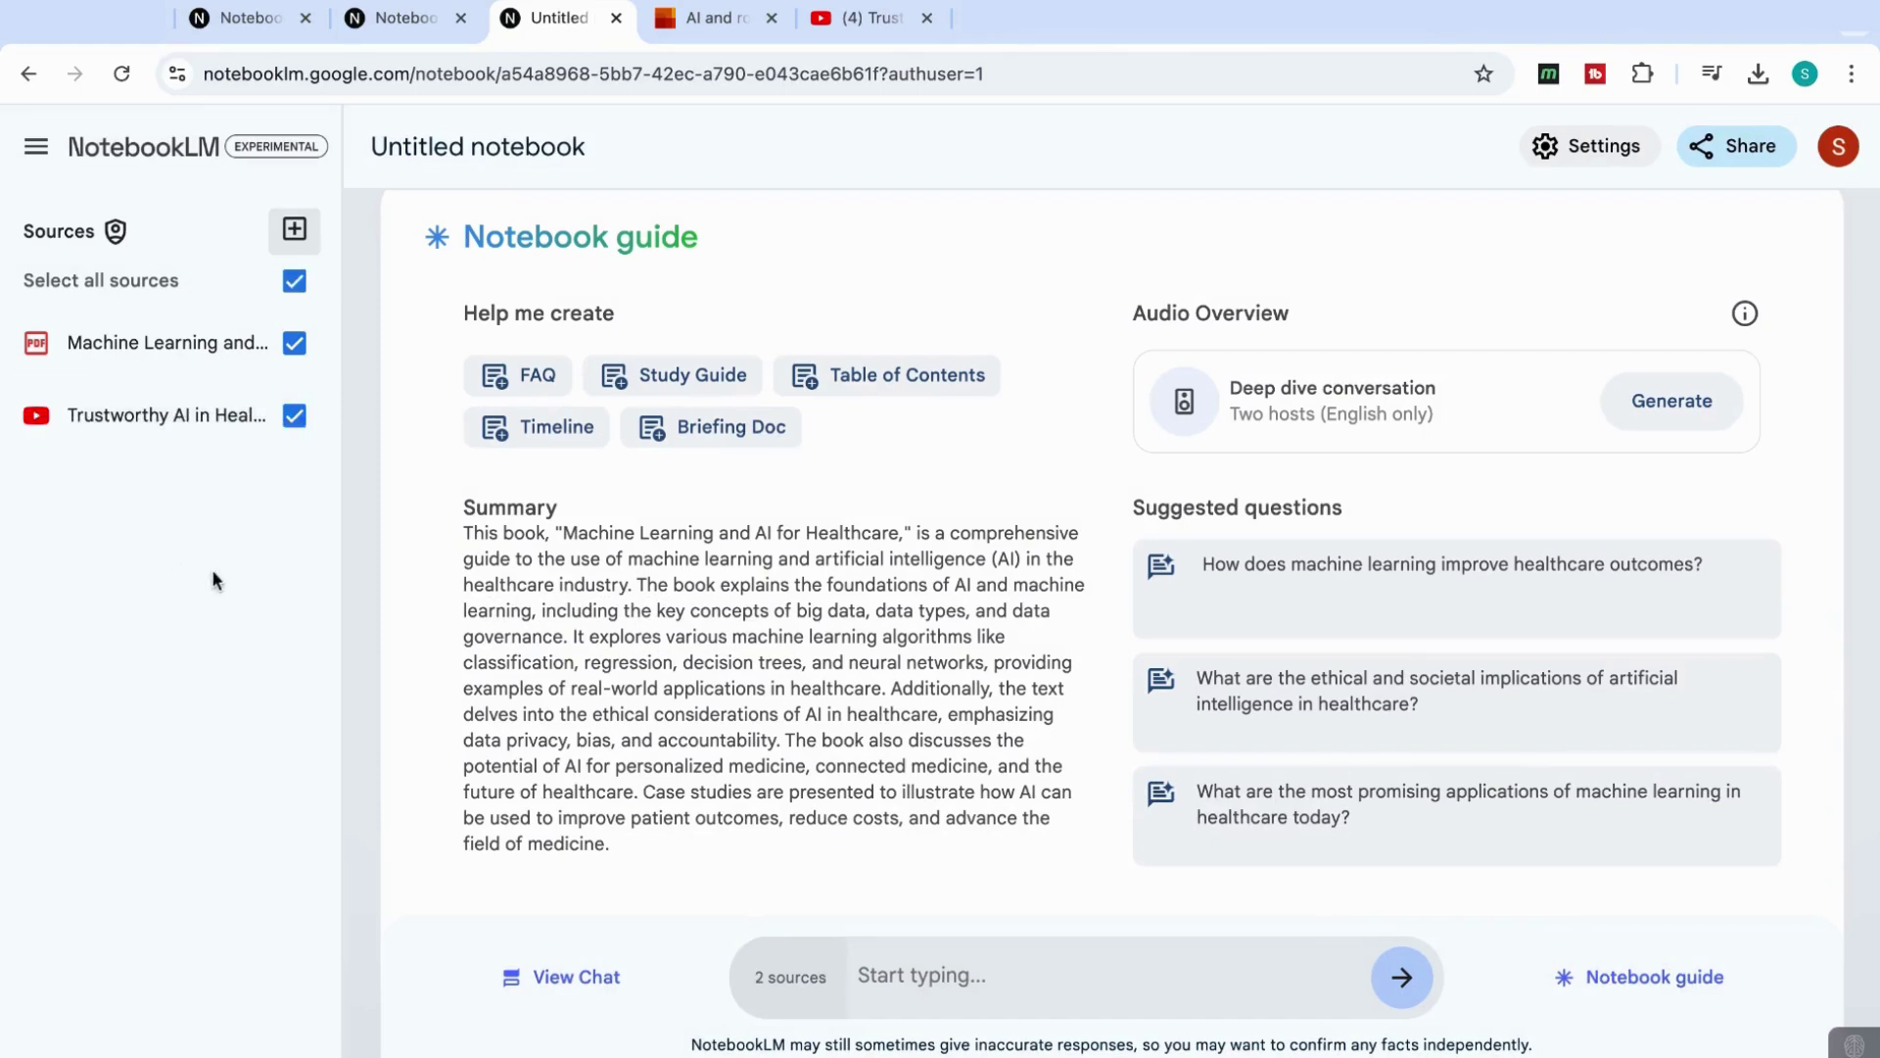
Step: Copy the web address of the PwC article on AI and robotics in healthcare
left_click(720, 19)
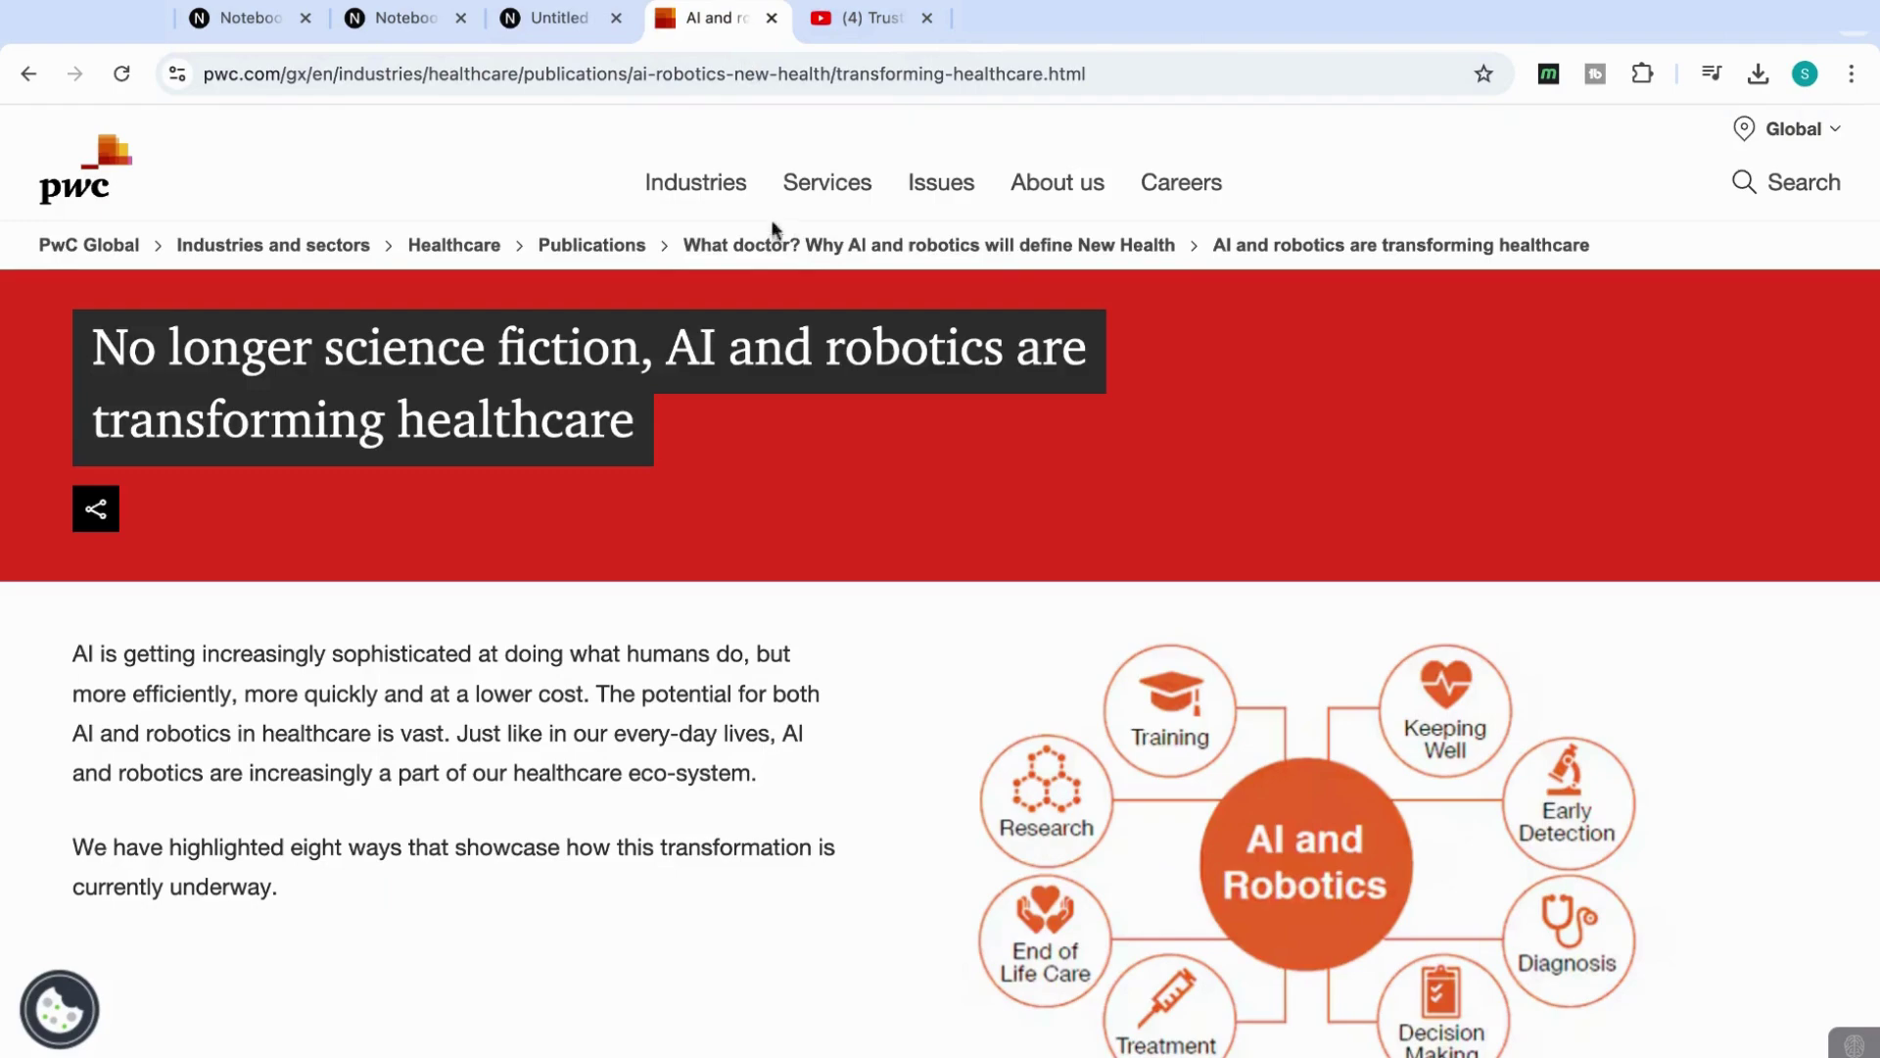
scroll(621, 528, "down", 10)
scroll(621, 526, "up", 10)
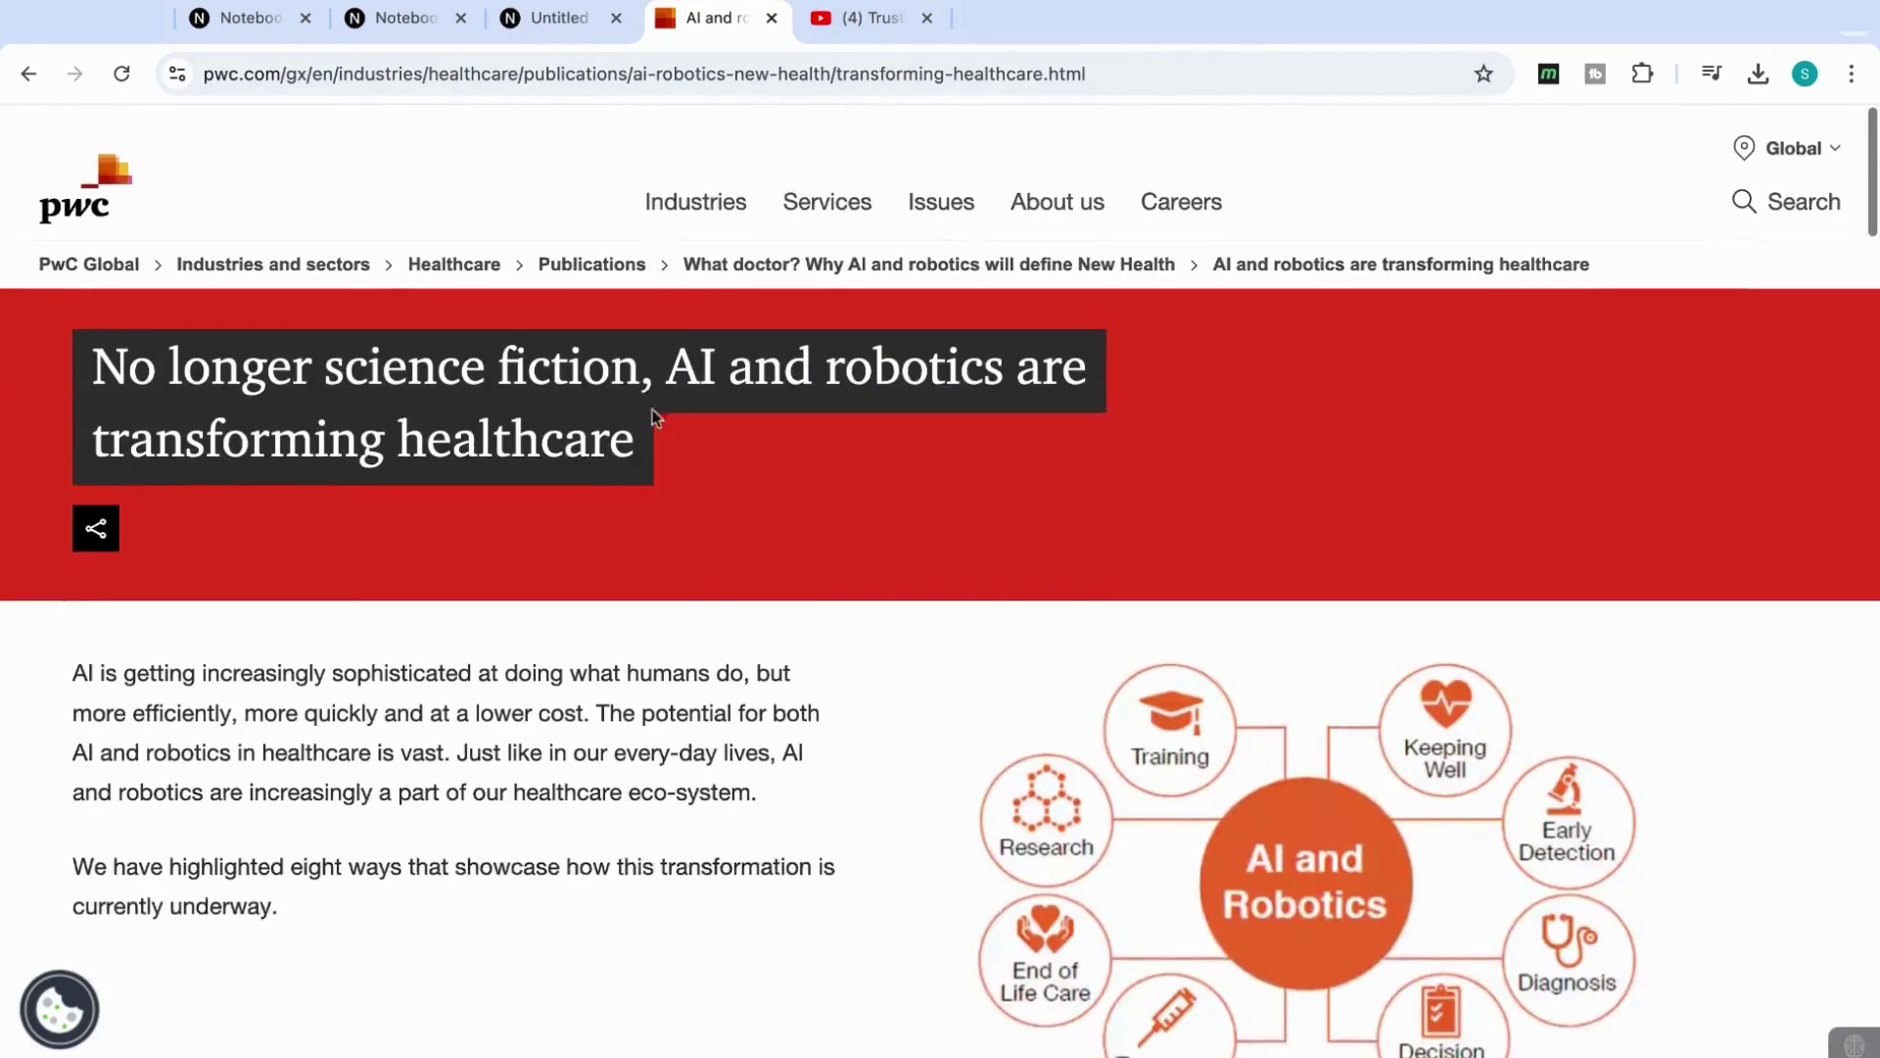
left_click(747, 72)
key("ctrl+c")
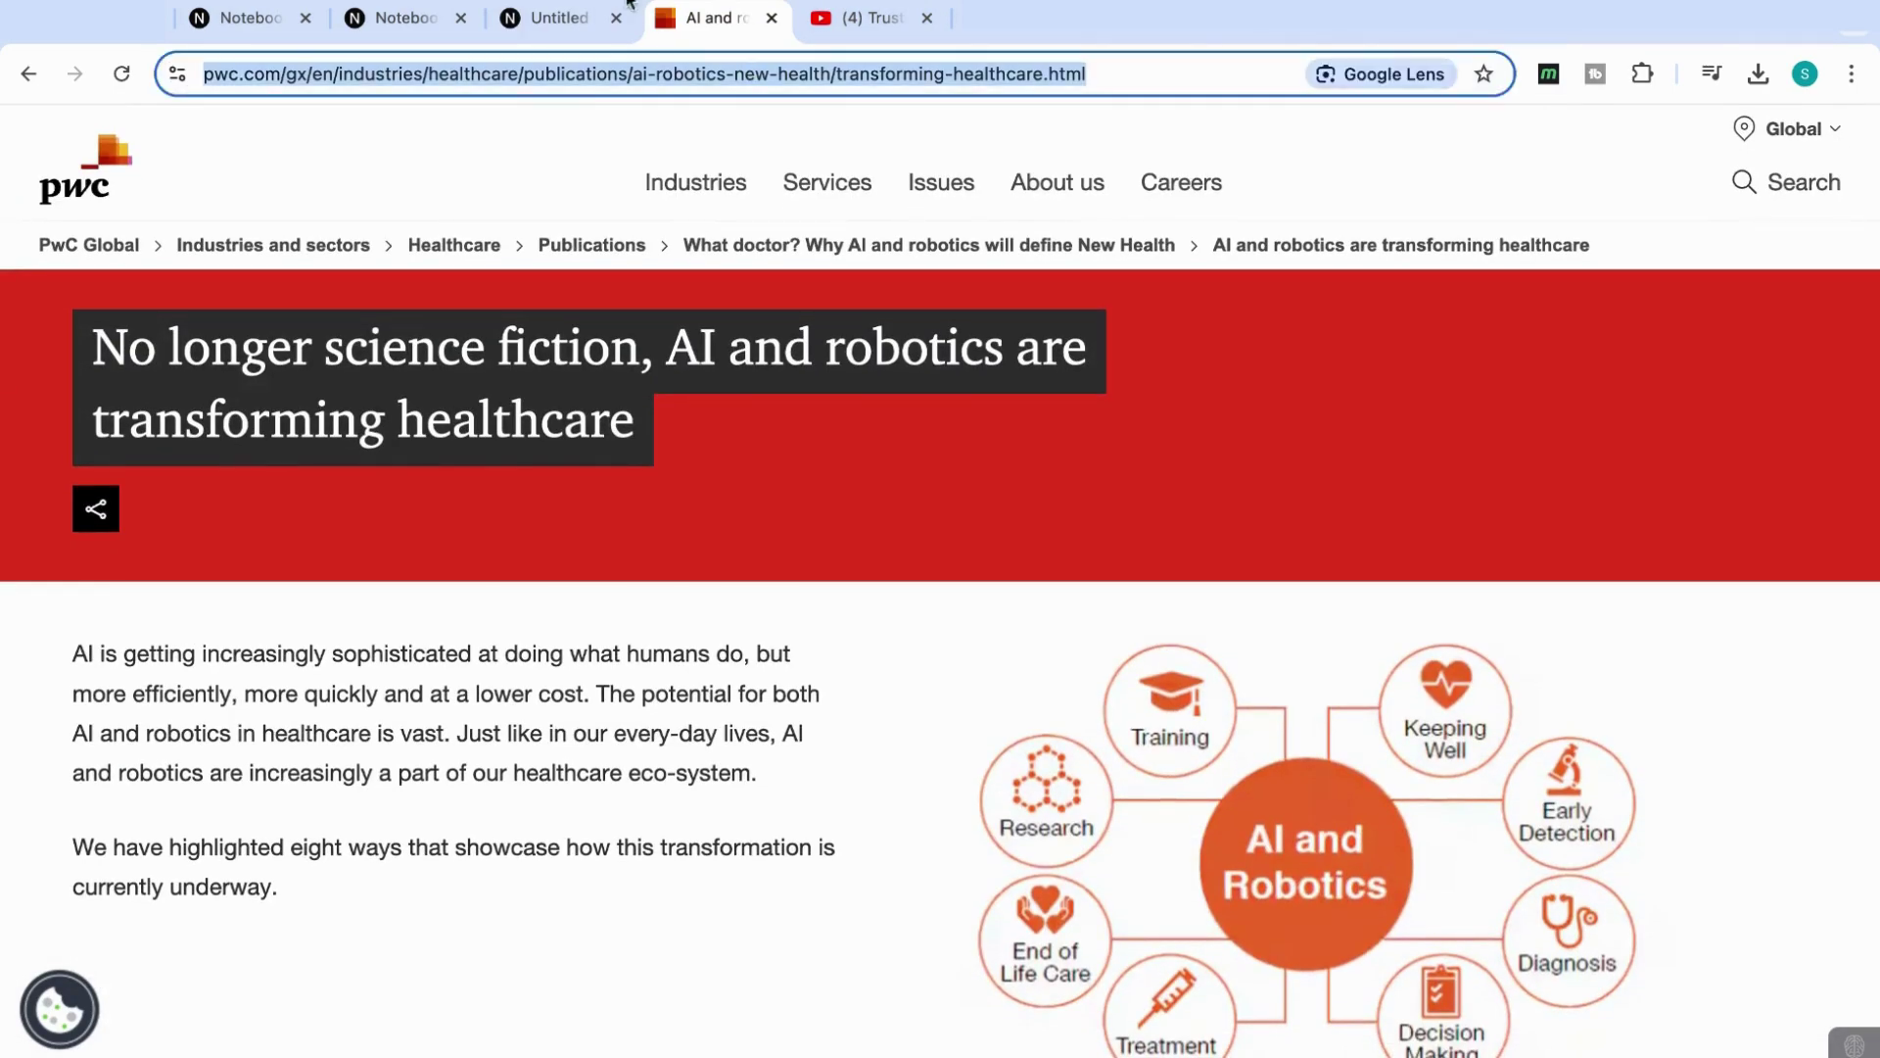
Step: Add the PwC article as a website source, reaching 3 / 50 sources
left_click(519, 18)
left_click(294, 235)
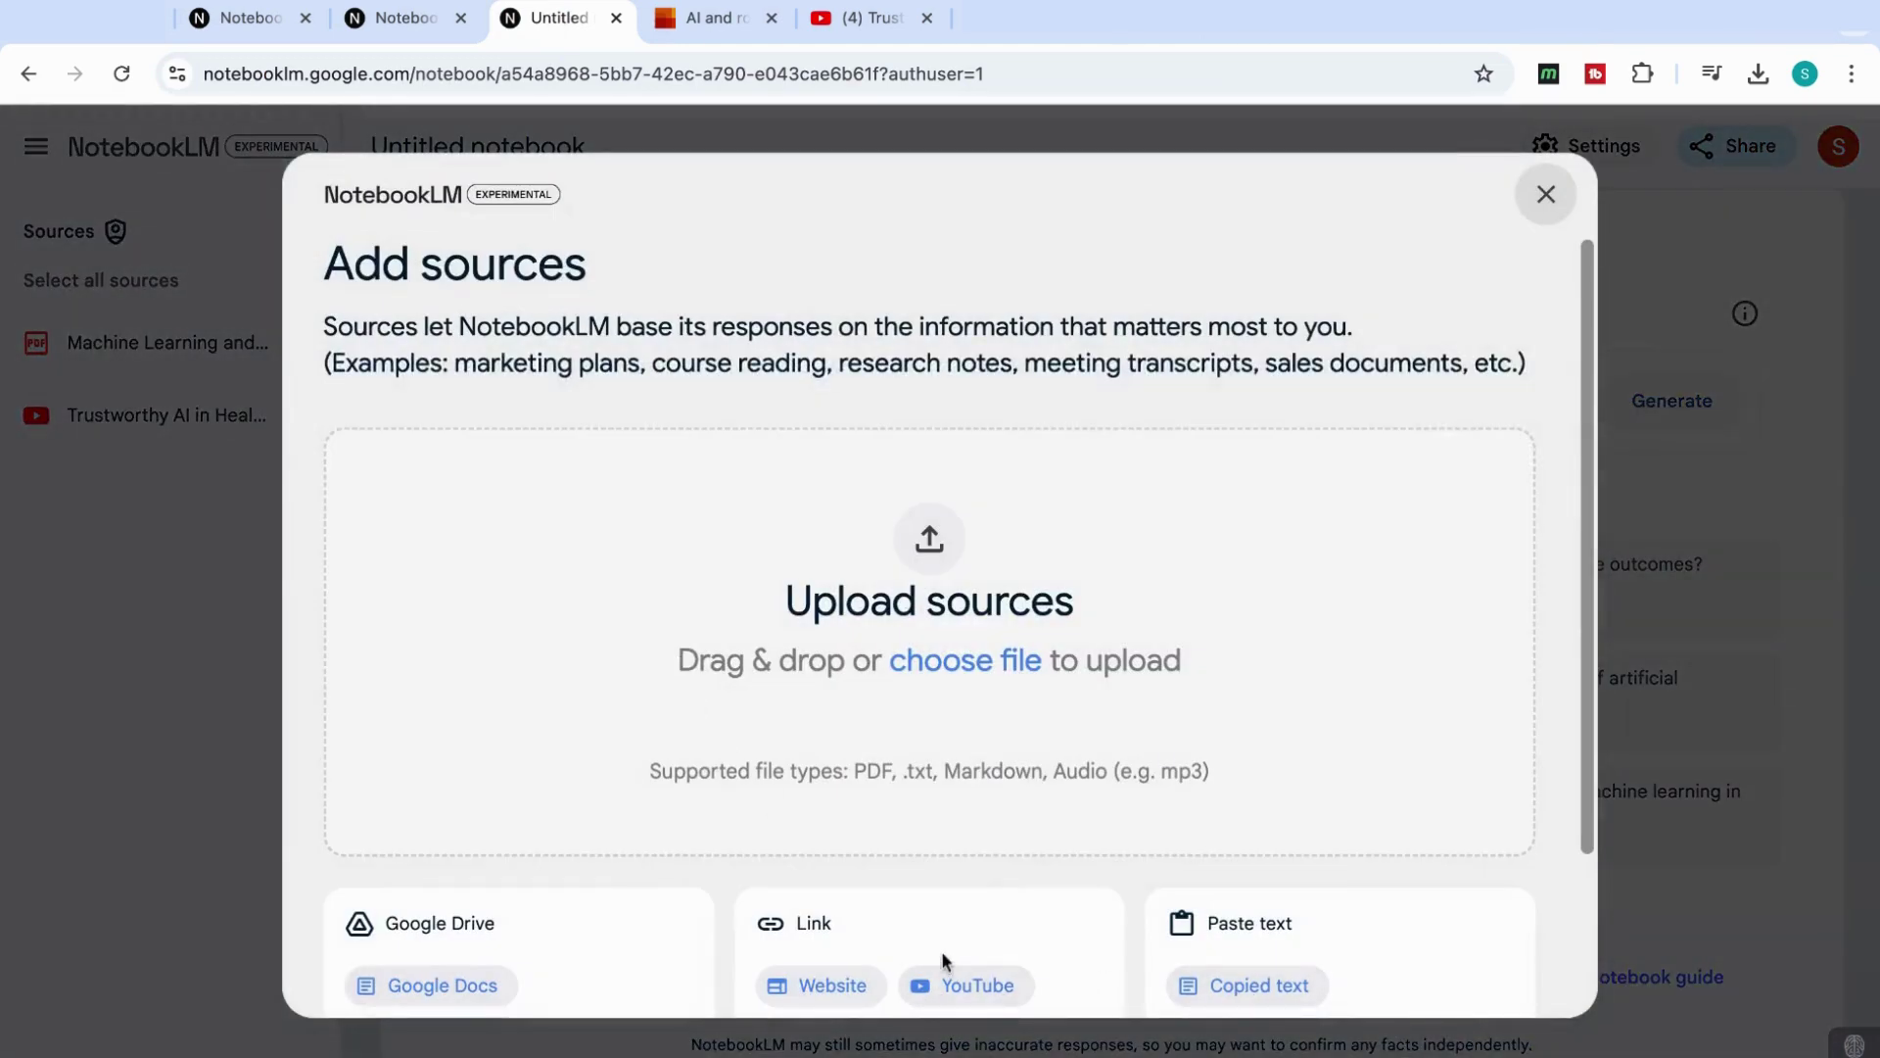
left_click(820, 984)
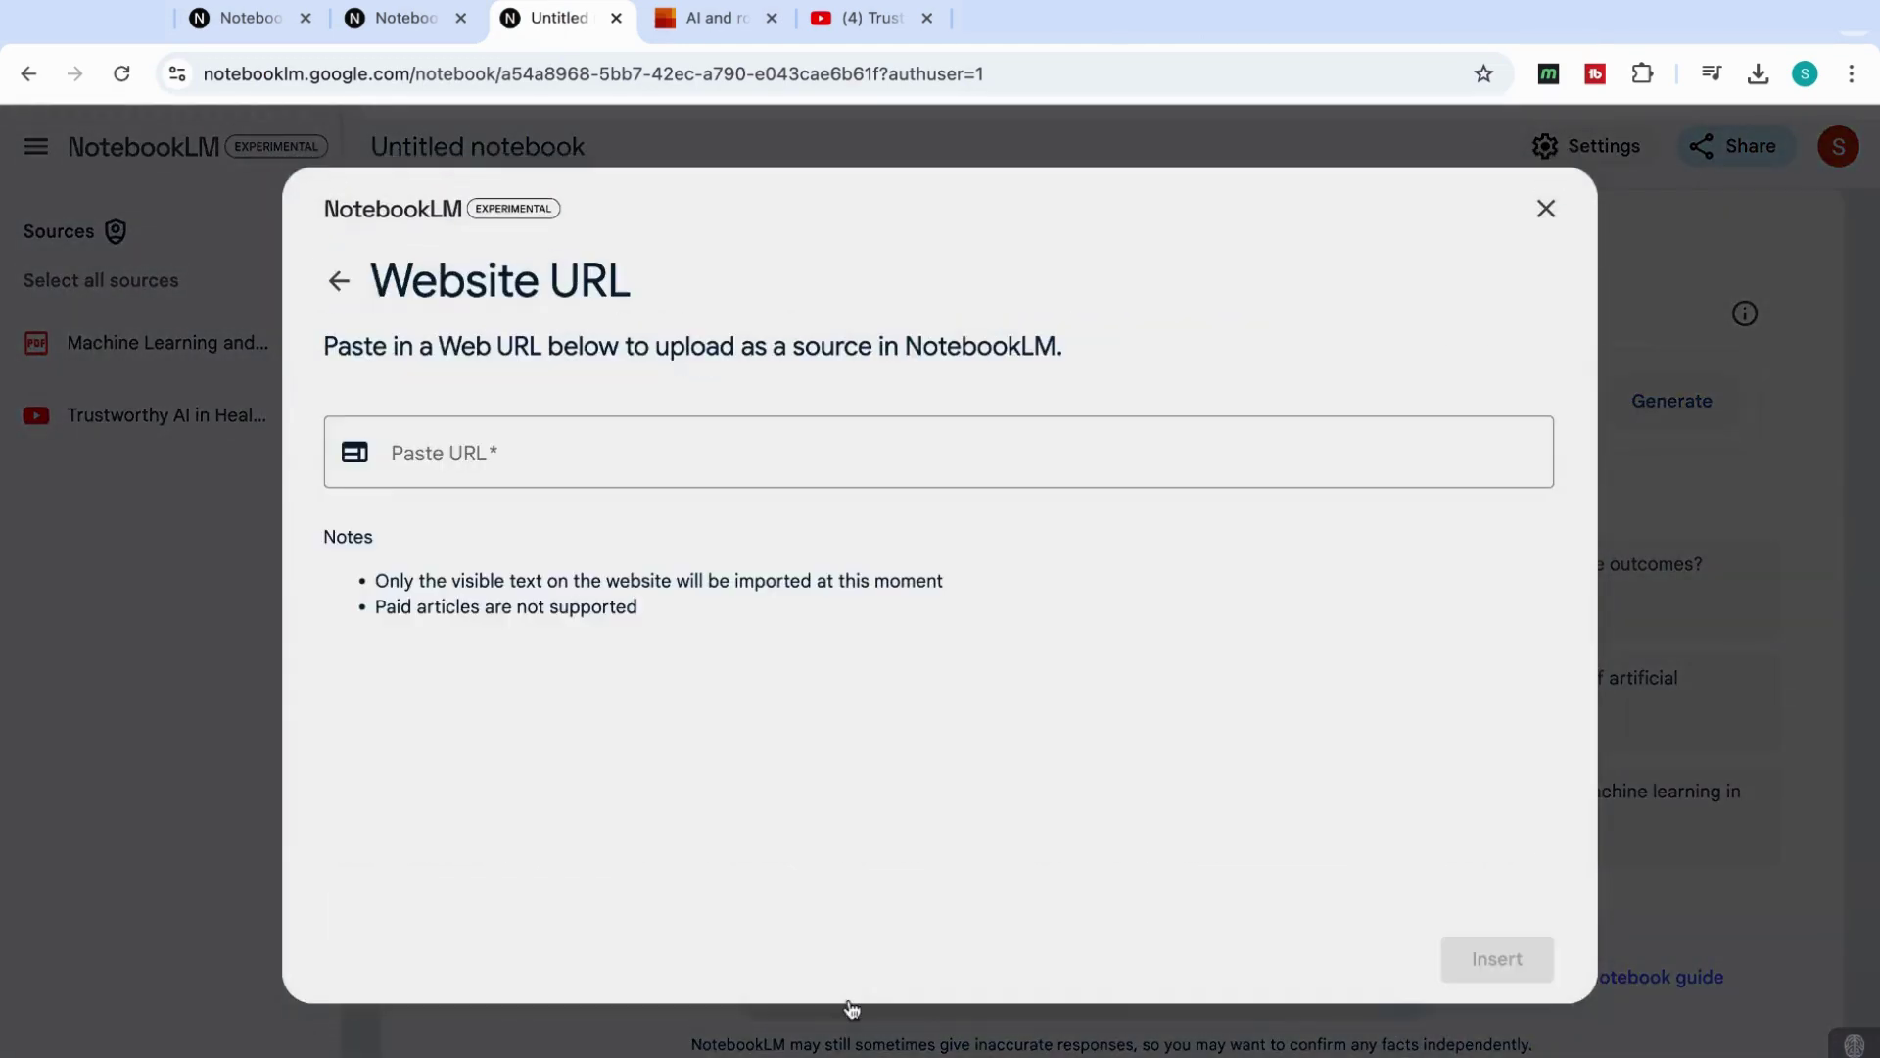
left_click(801, 470)
key("ctrl+v")
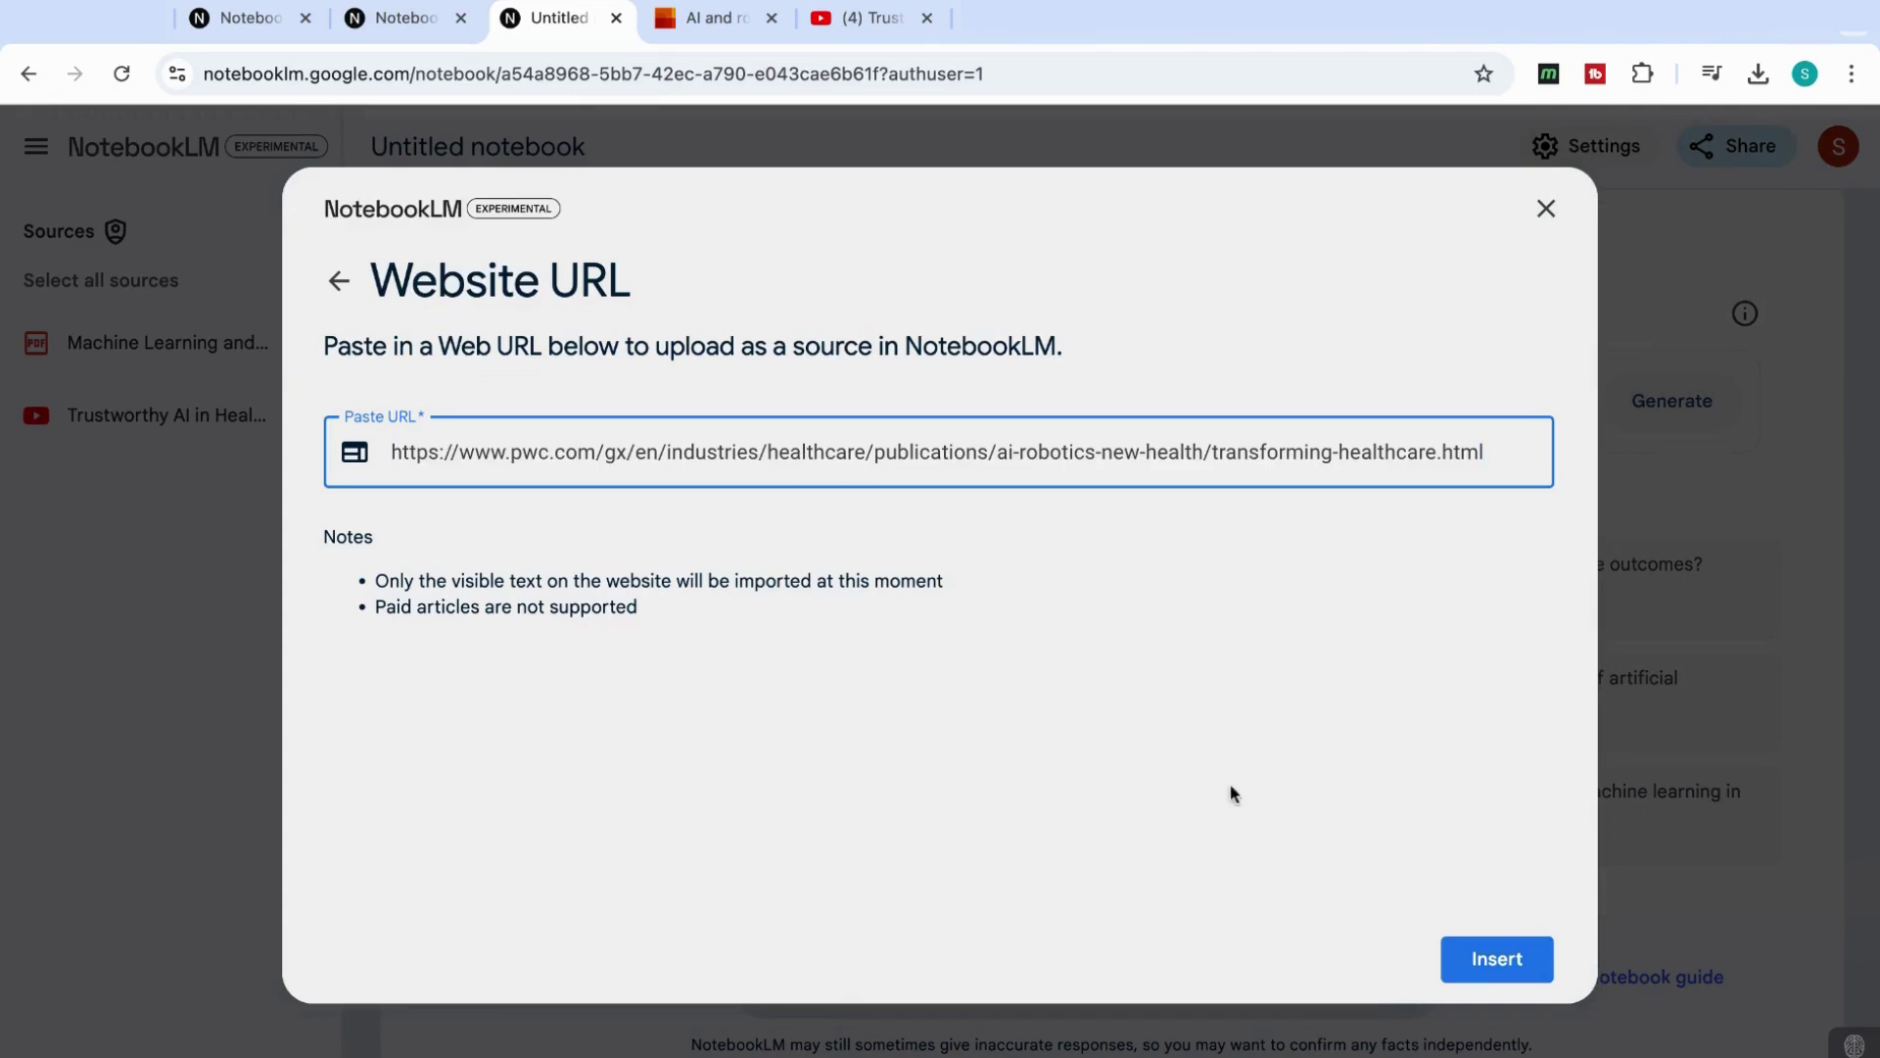
left_click(1497, 959)
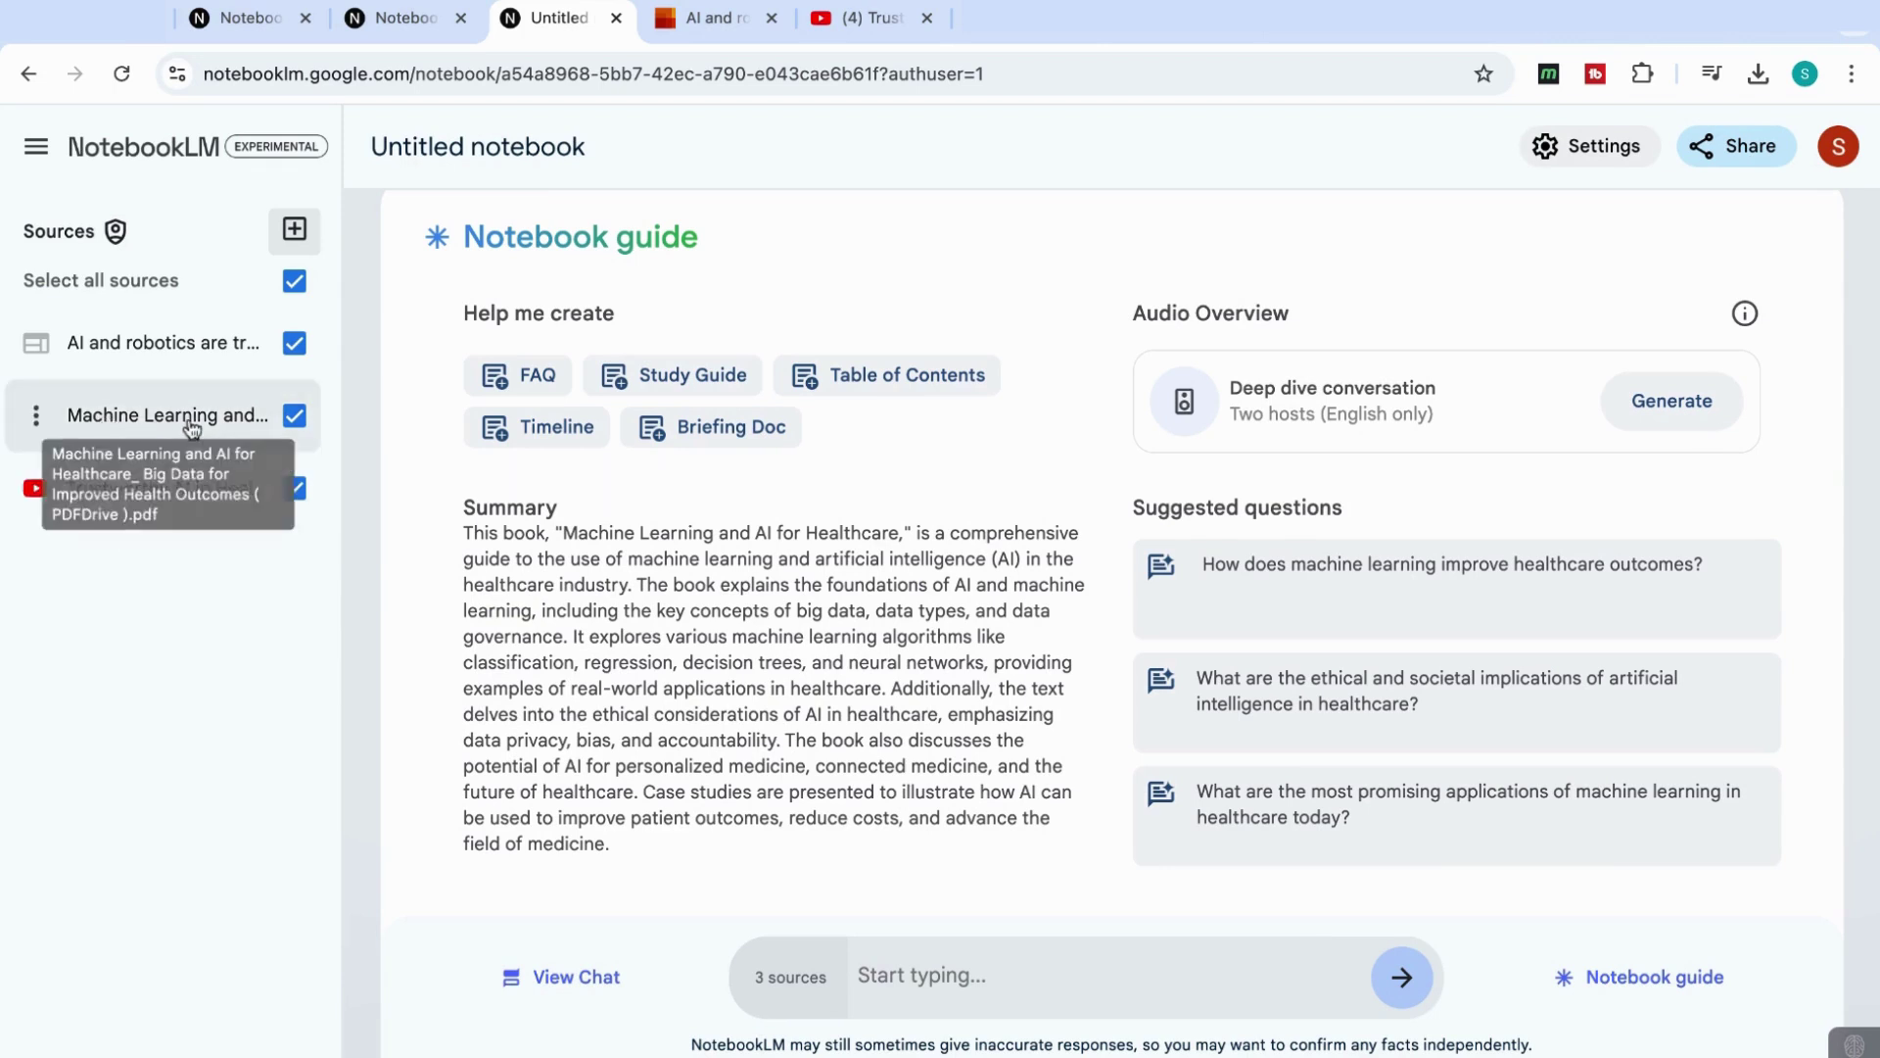
left_click(293, 228)
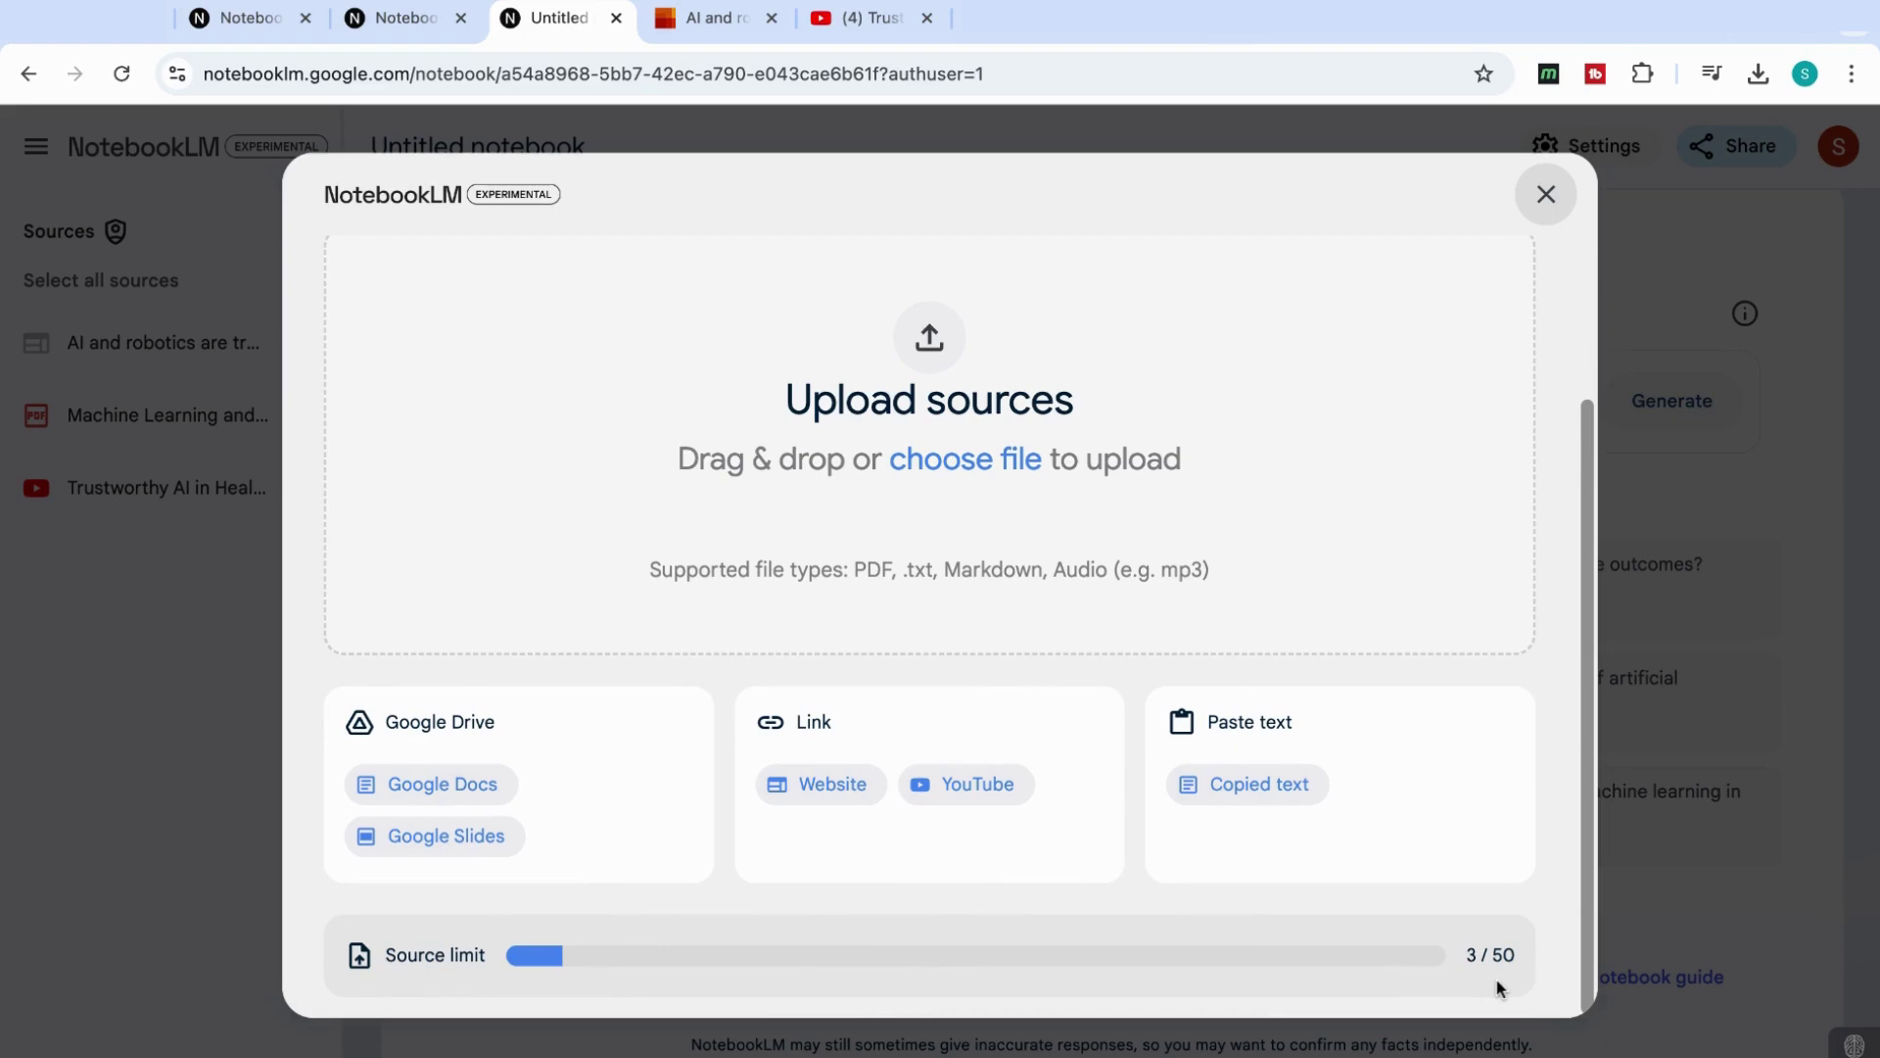
Step: Open the 30-source 'AI in Healthcare' notebook and display its notebook guide summary
left_click(1548, 195)
left_click(28, 74)
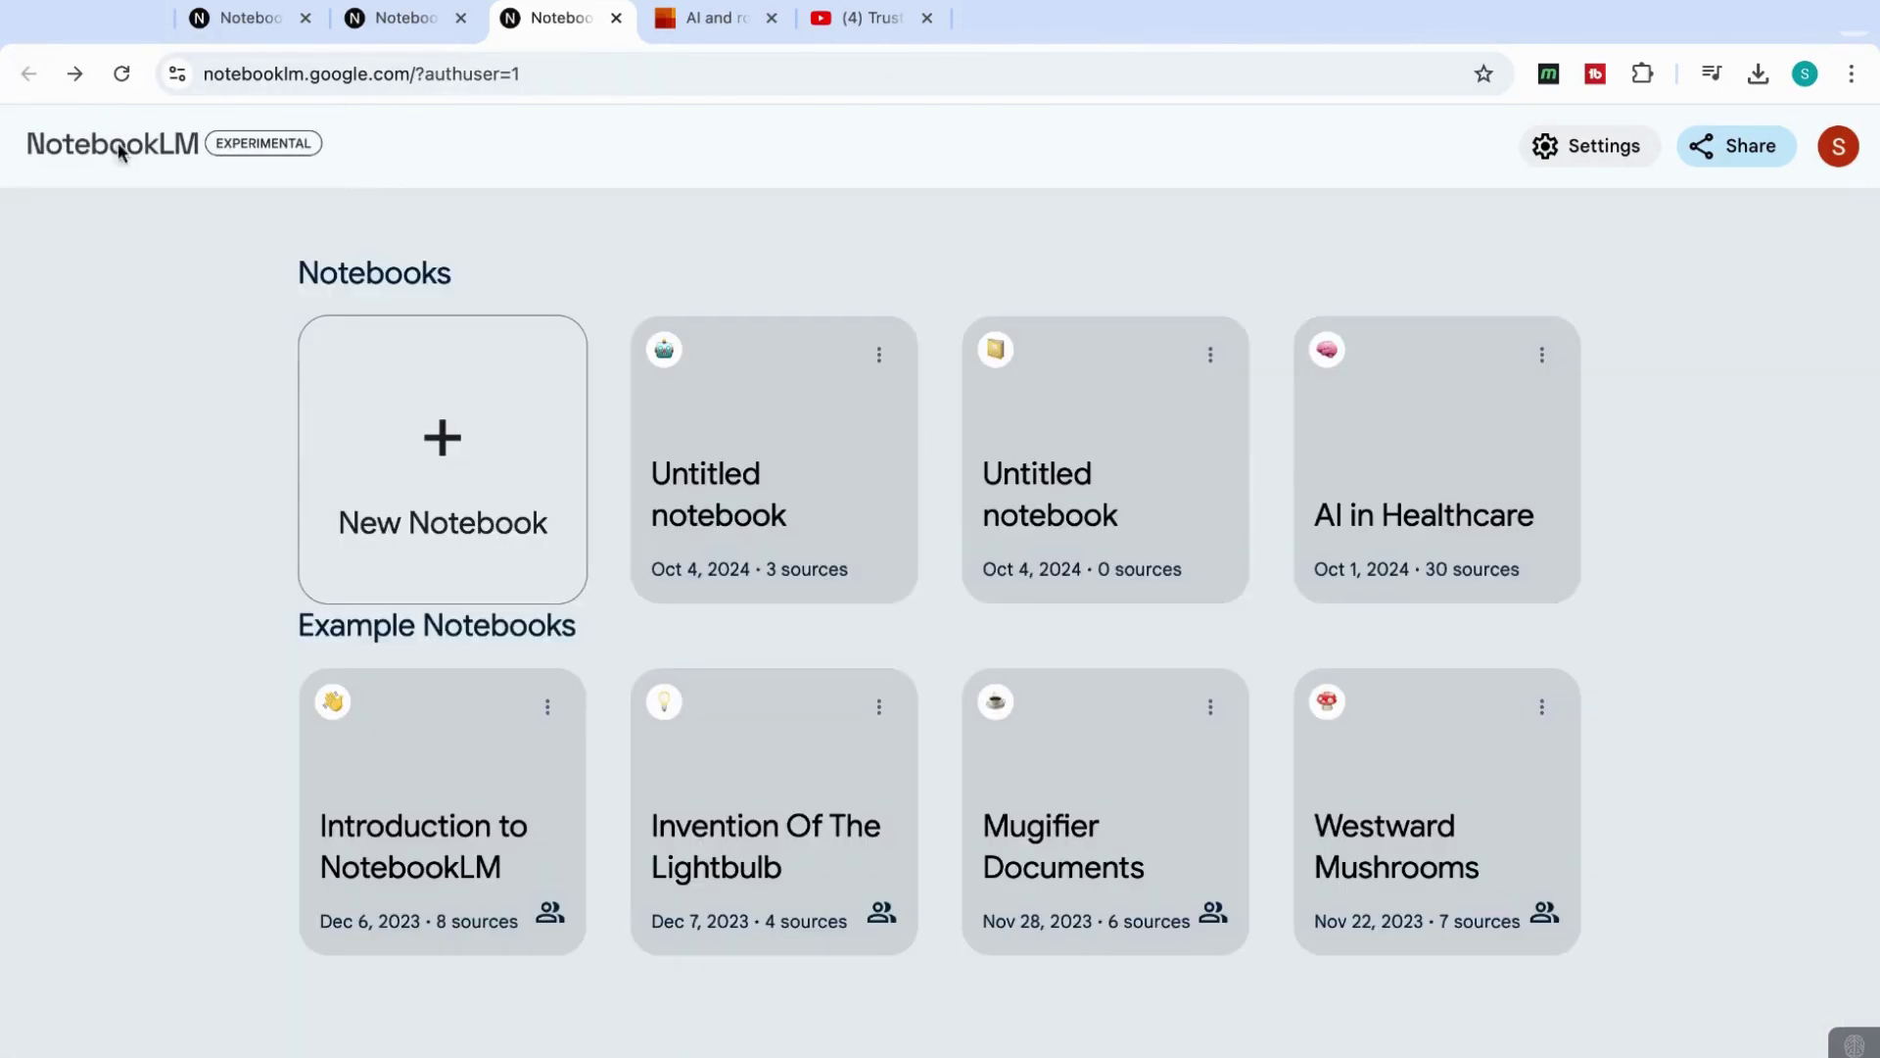
left_click(1428, 555)
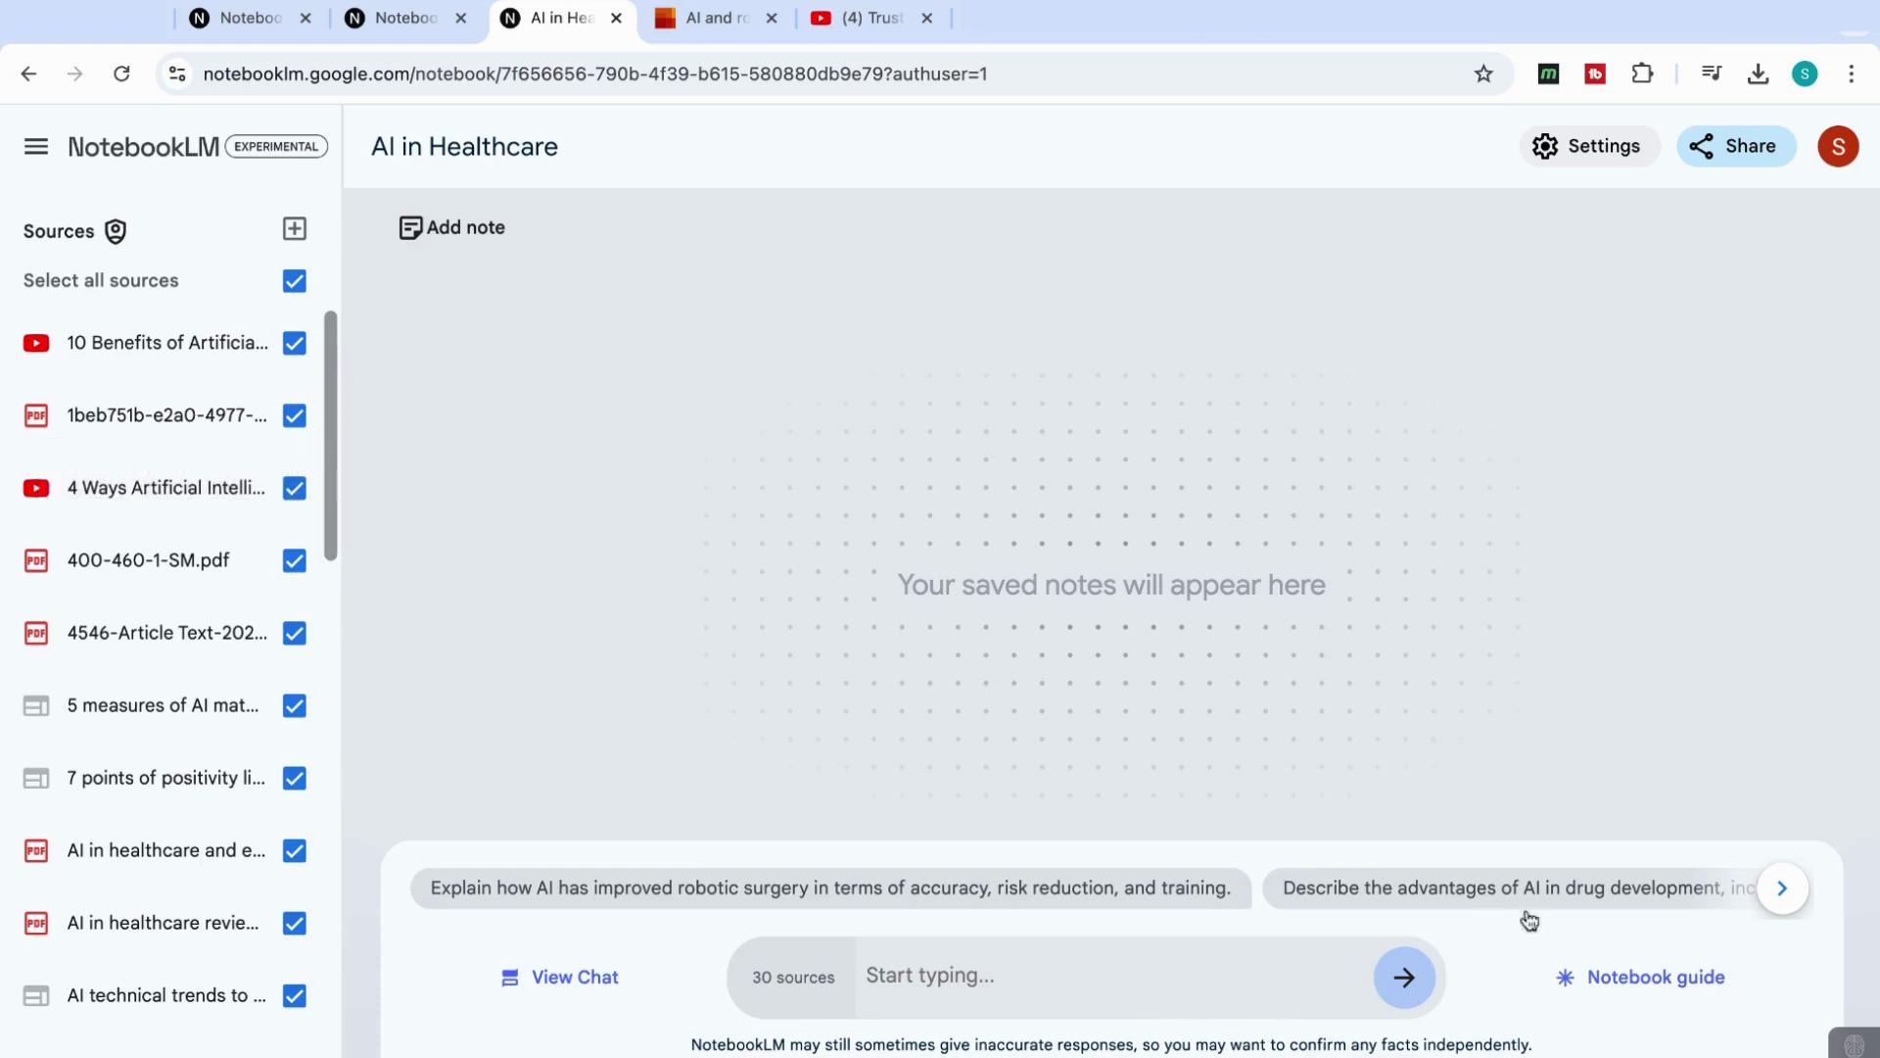
left_click(1641, 998)
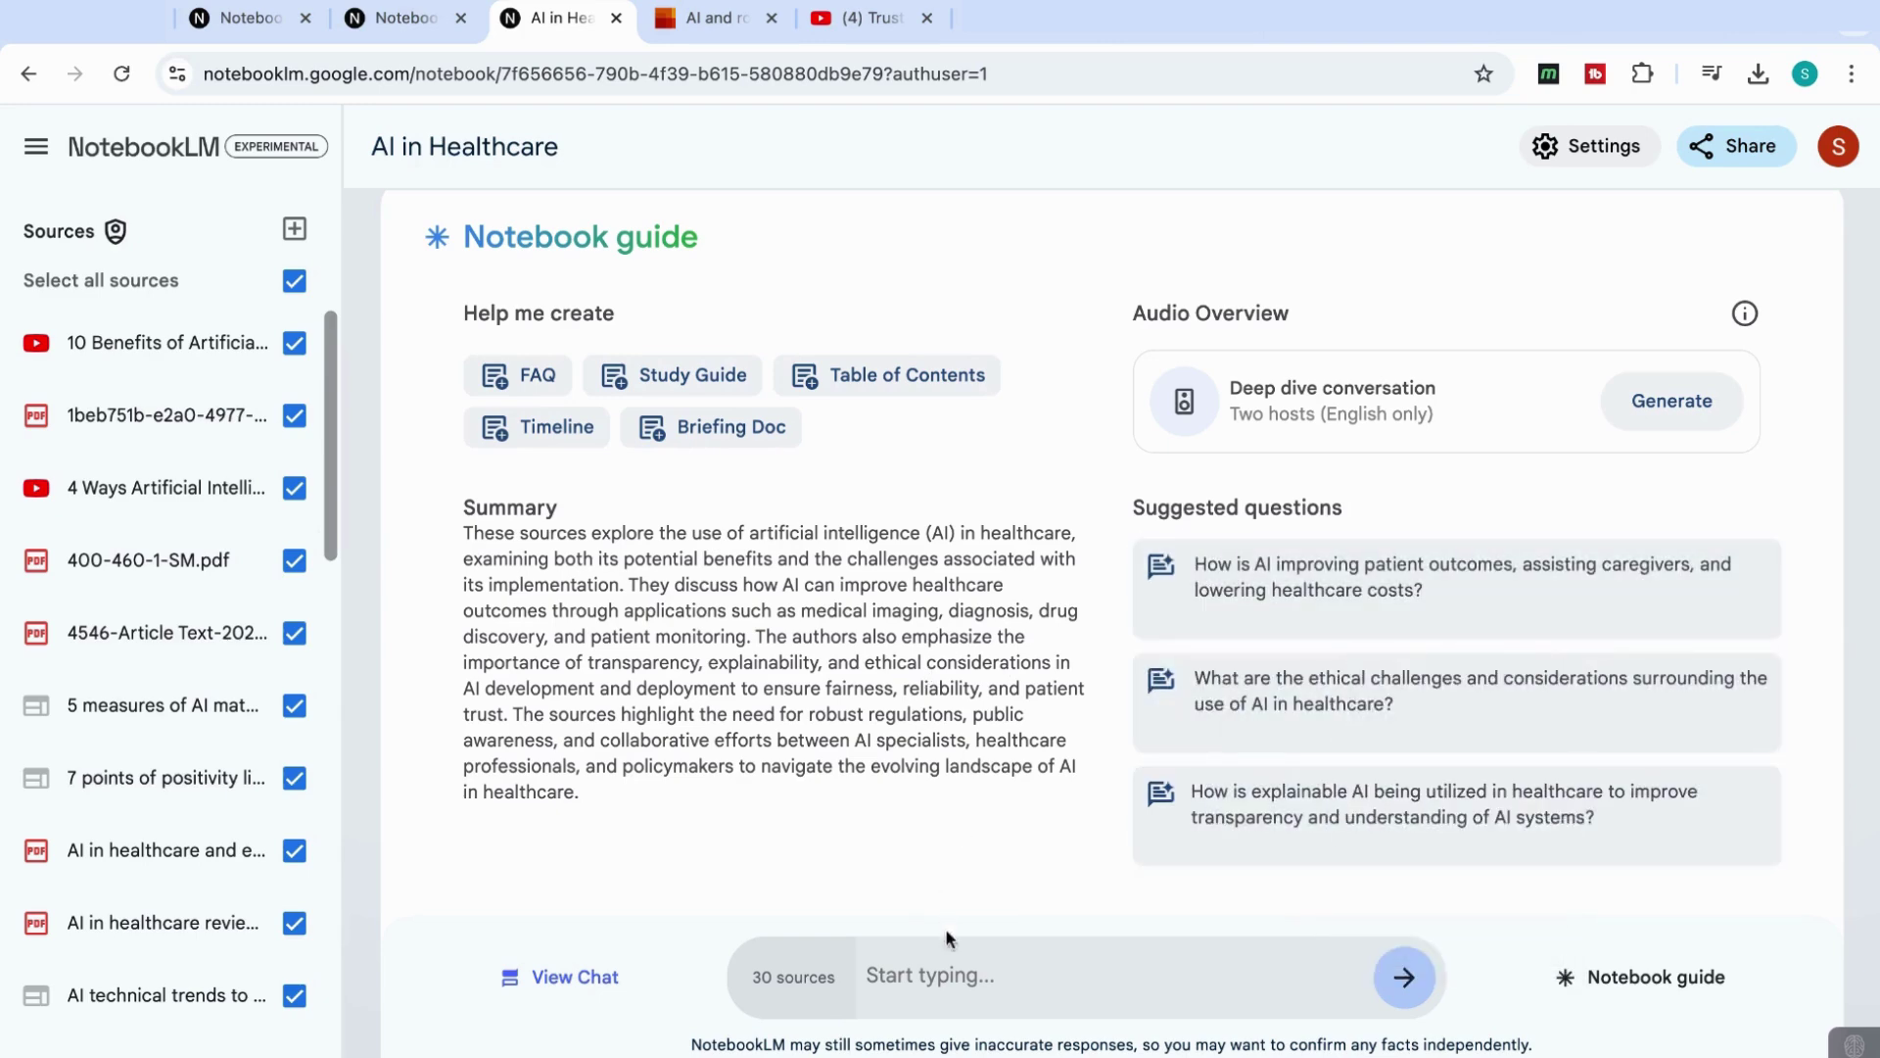
left_click(936, 972)
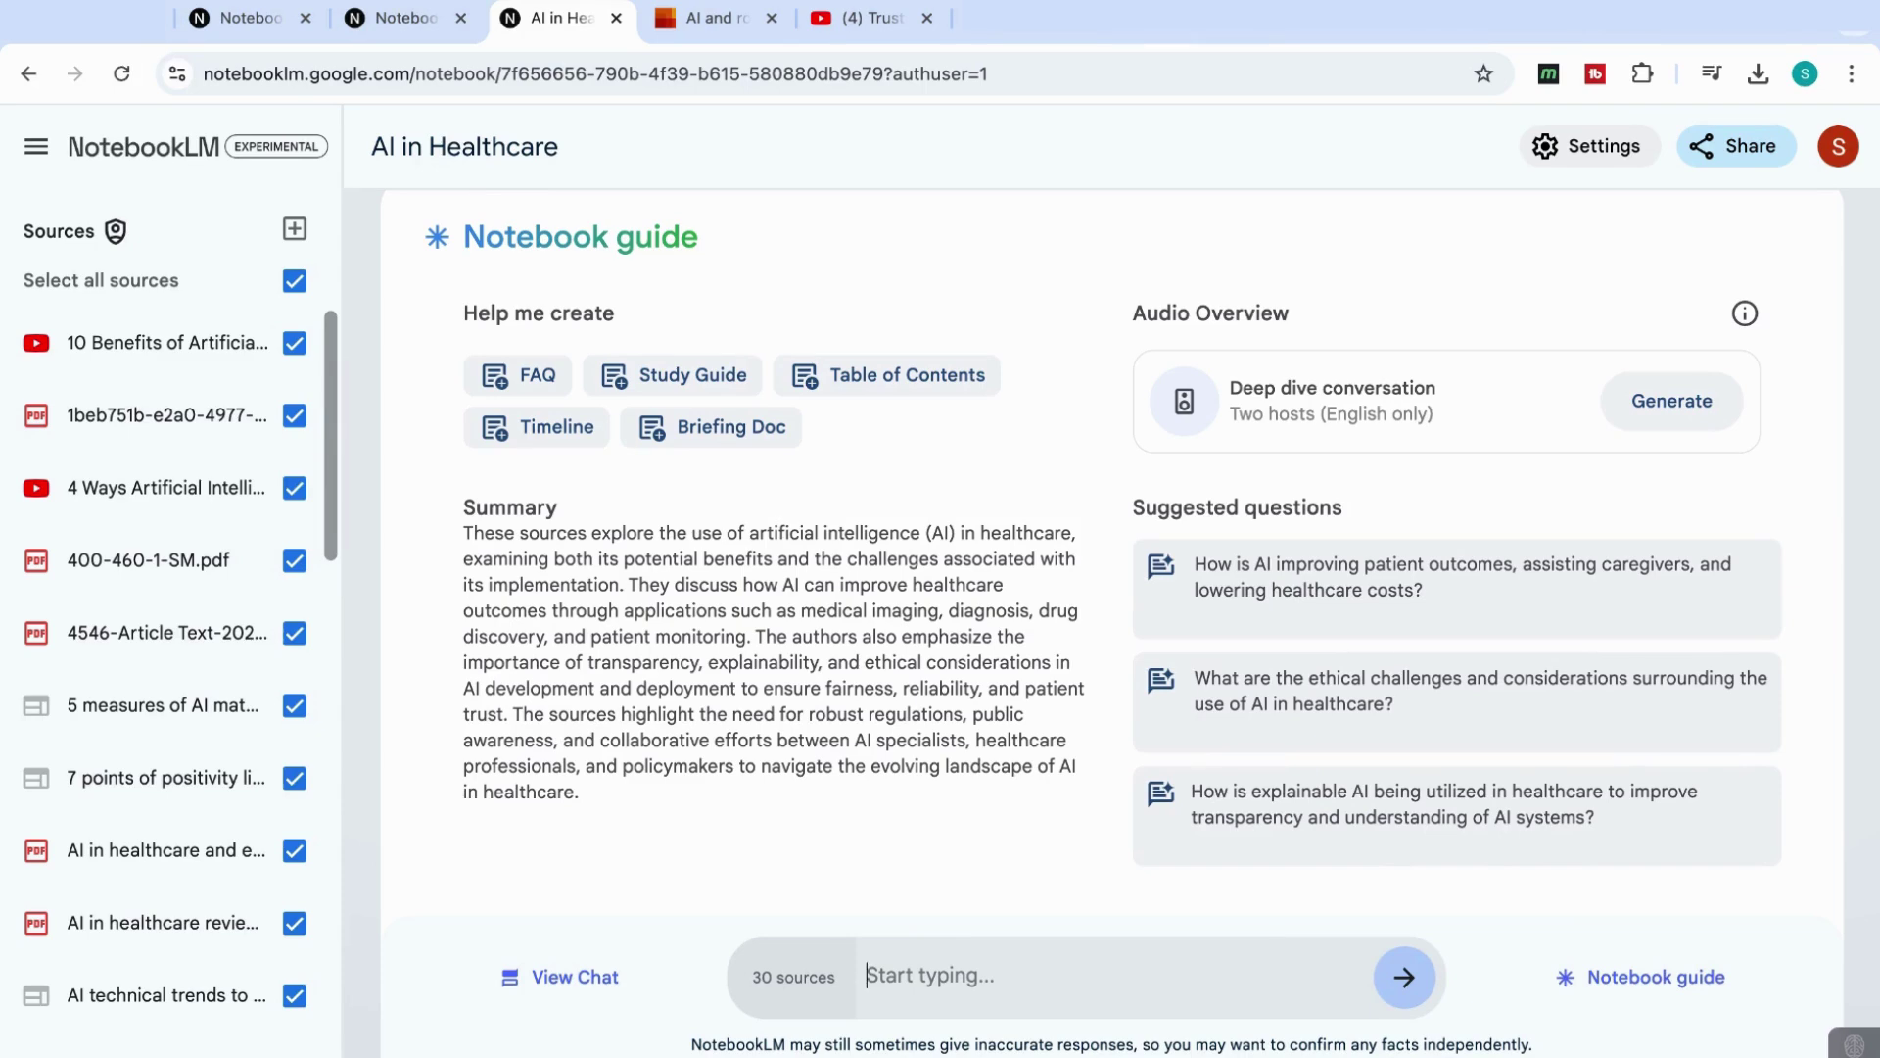
Step: Ask the sources for the top 5 recurring AI-in-healthcare themes and review the cited answer
left_click(961, 969)
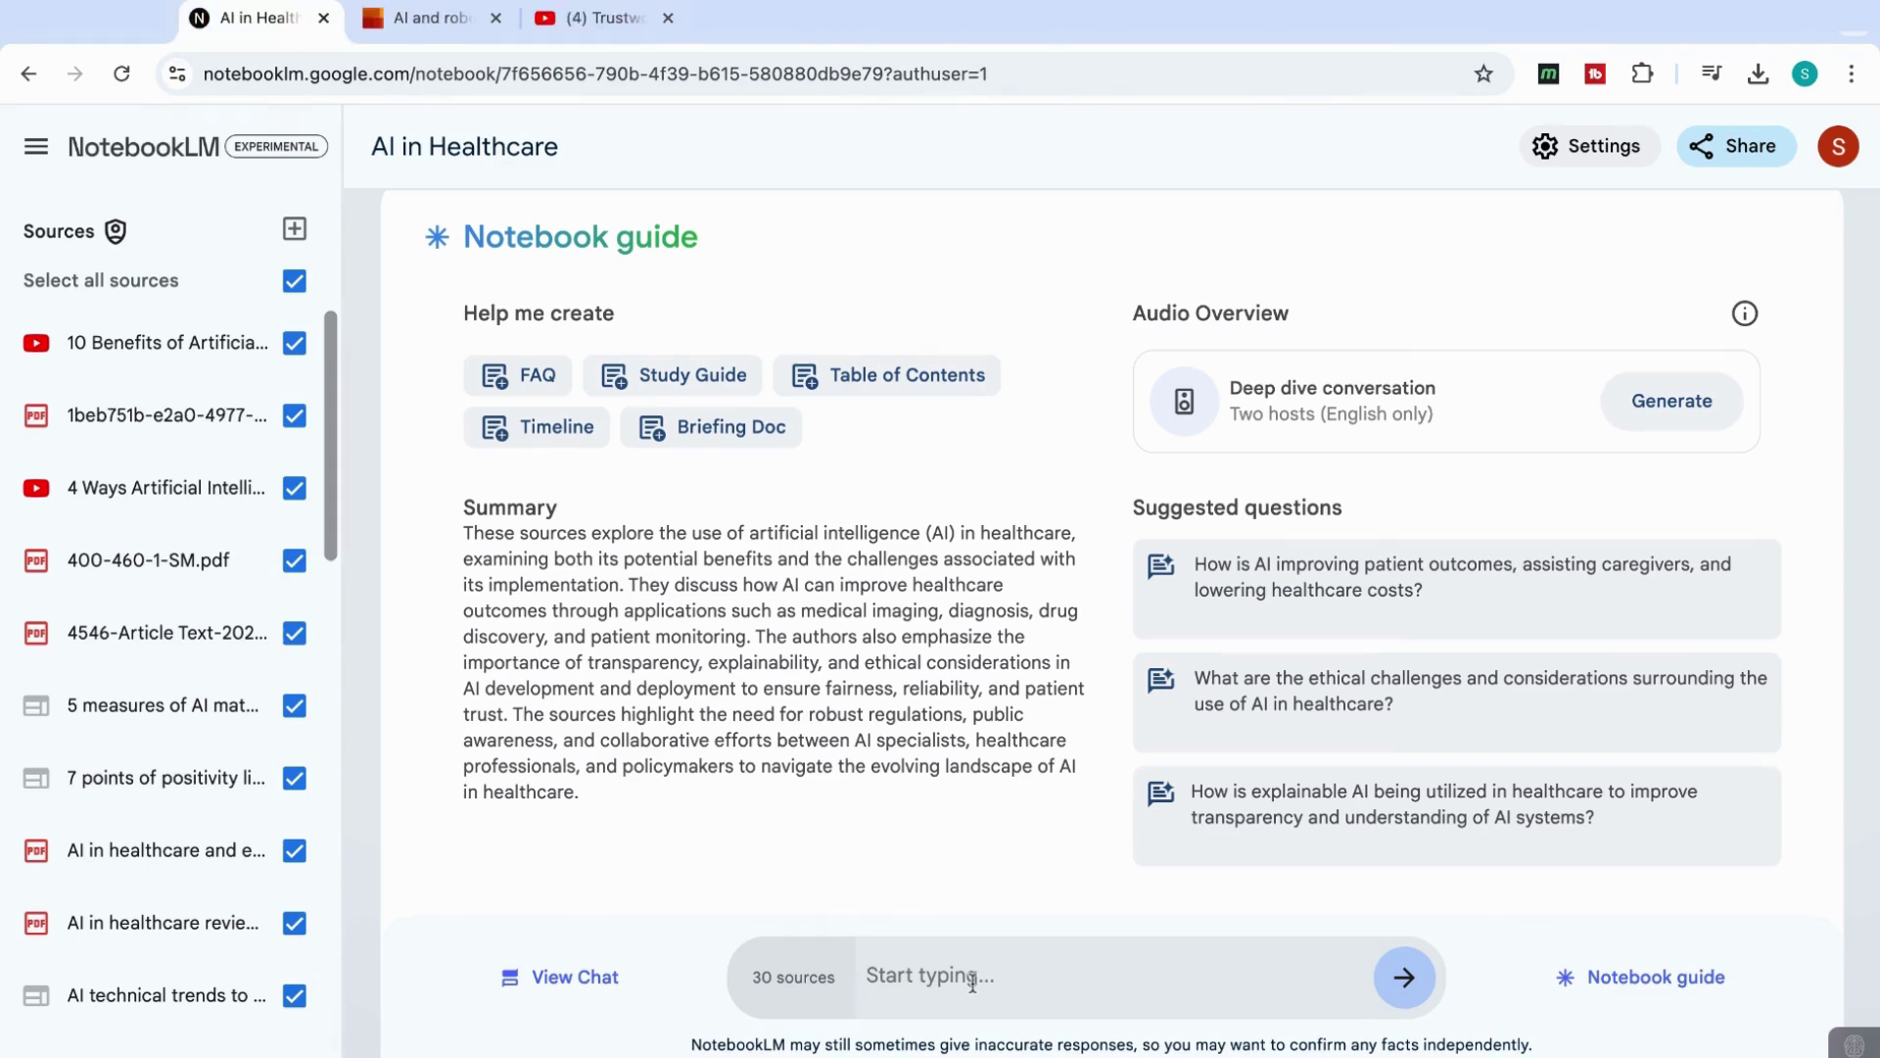
type("Identify the top 5 recurring themes across all the sources and provide a brief summary of each theme")
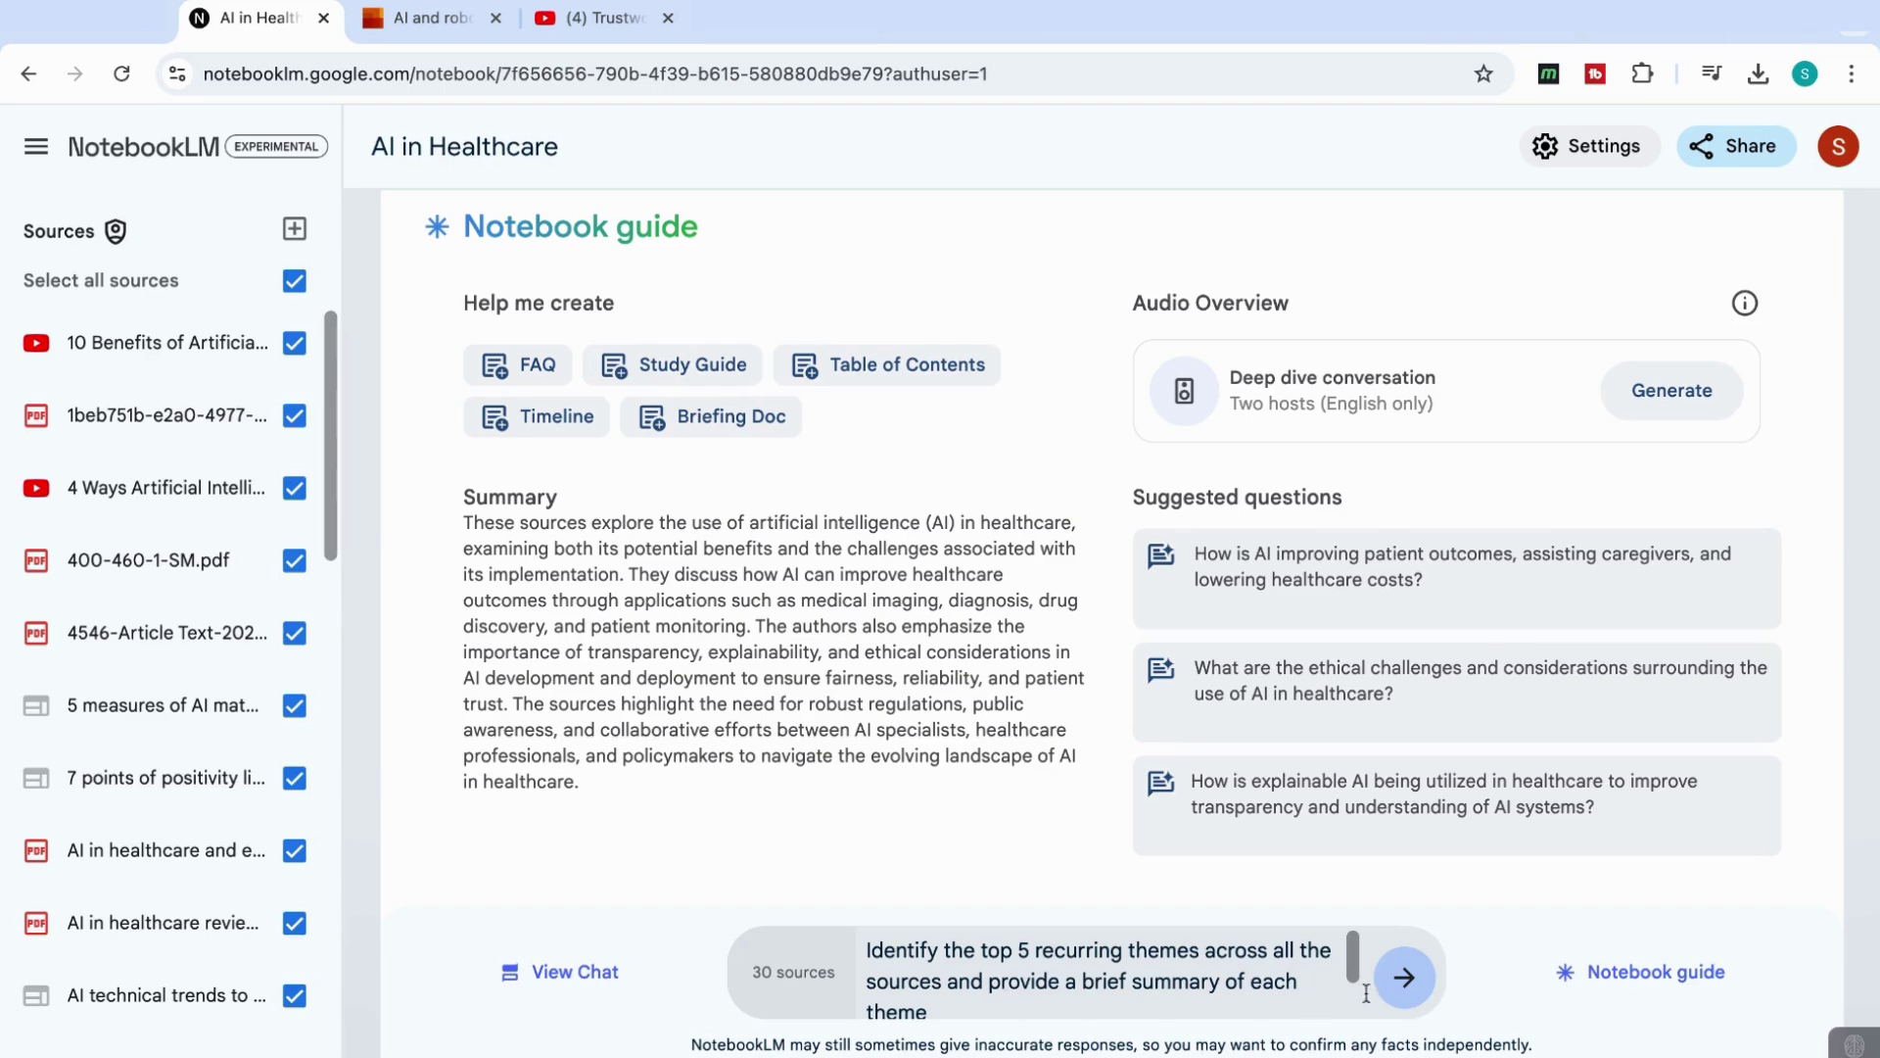
left_click(1426, 985)
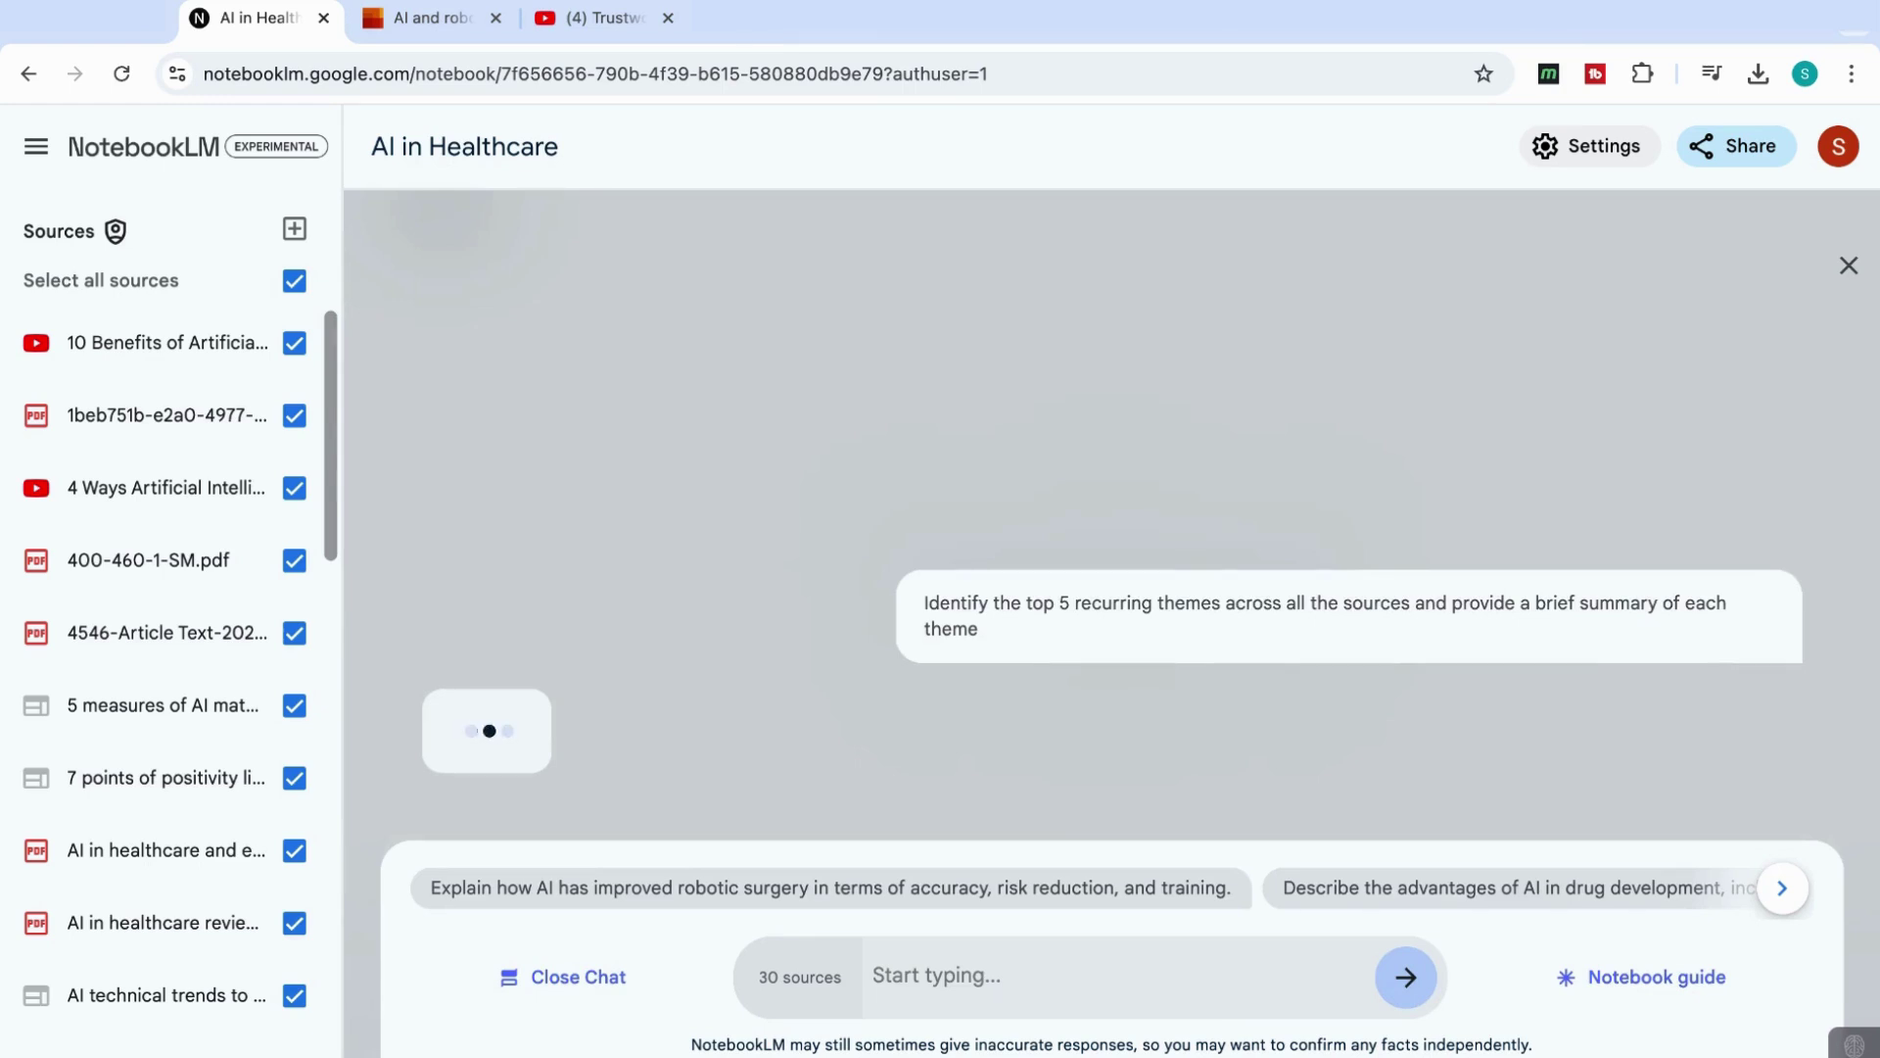
scroll(1136, 576, "up", 5)
scroll(1136, 576, "up", 2)
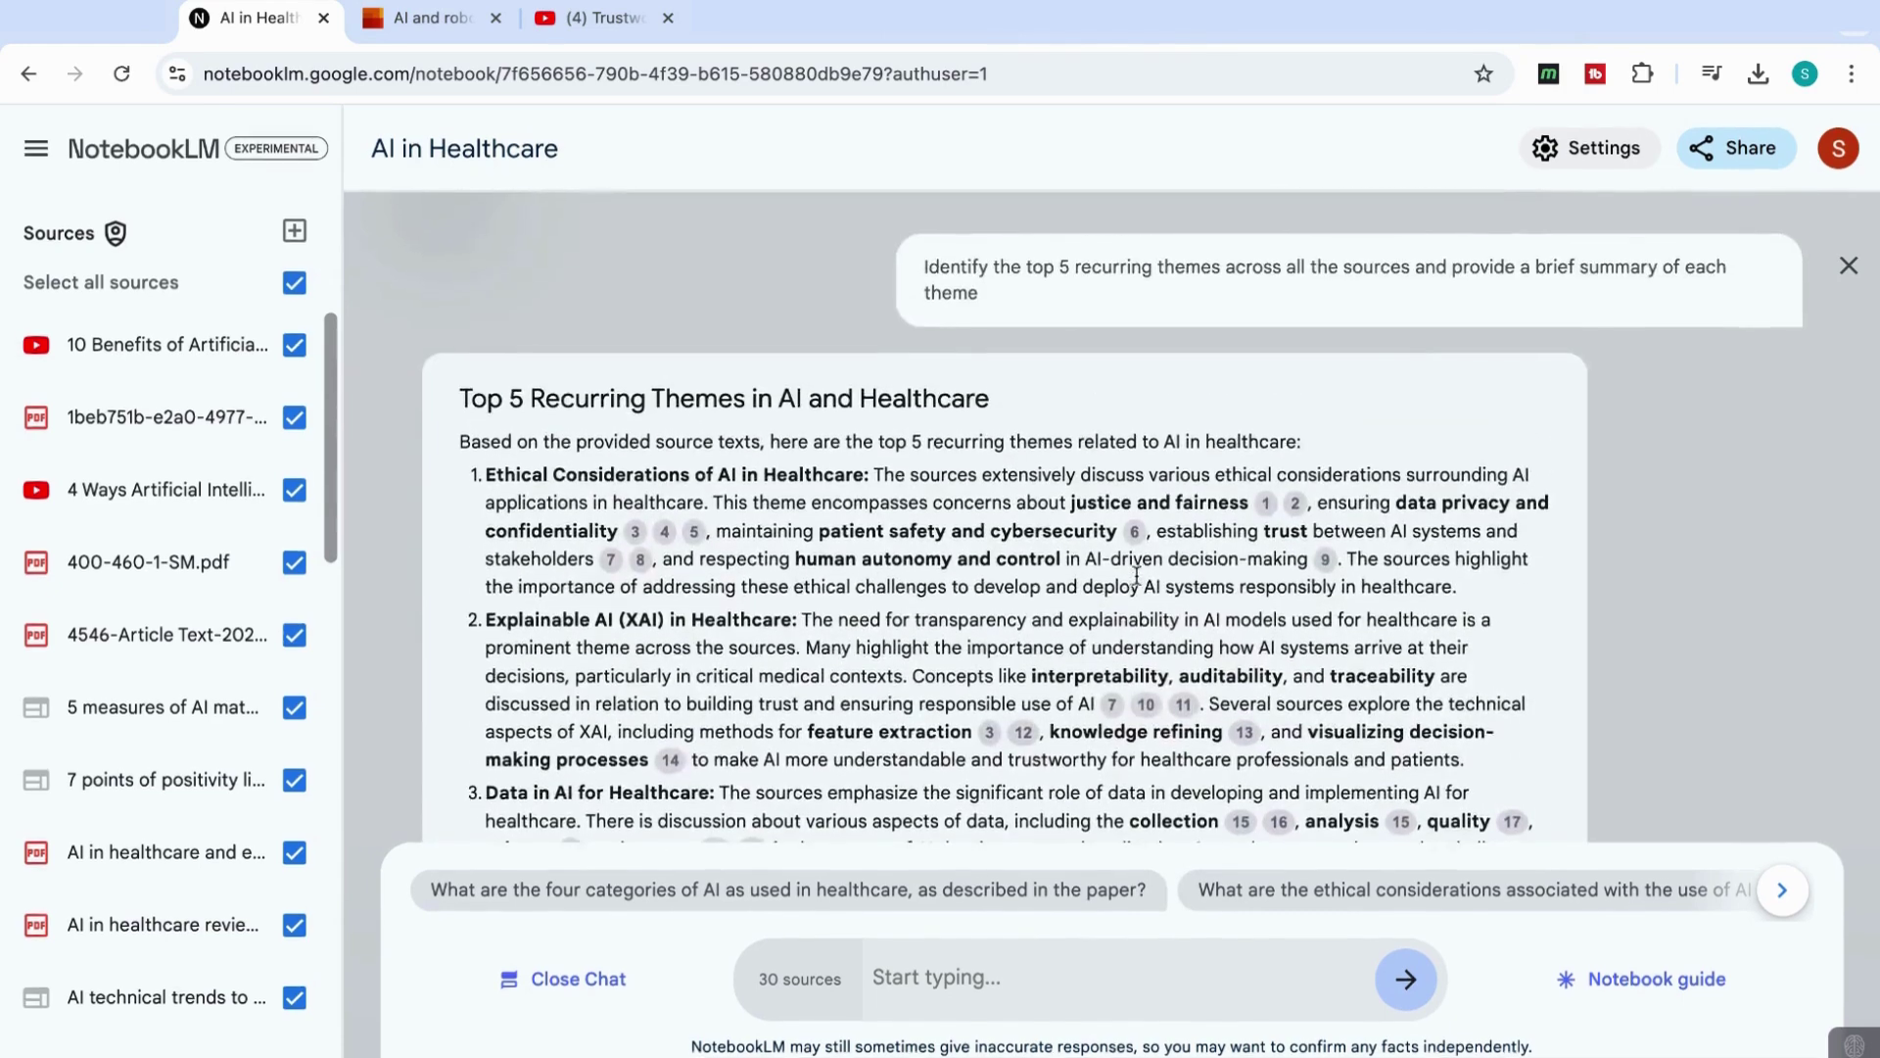
scroll(881, 412, "down", 2)
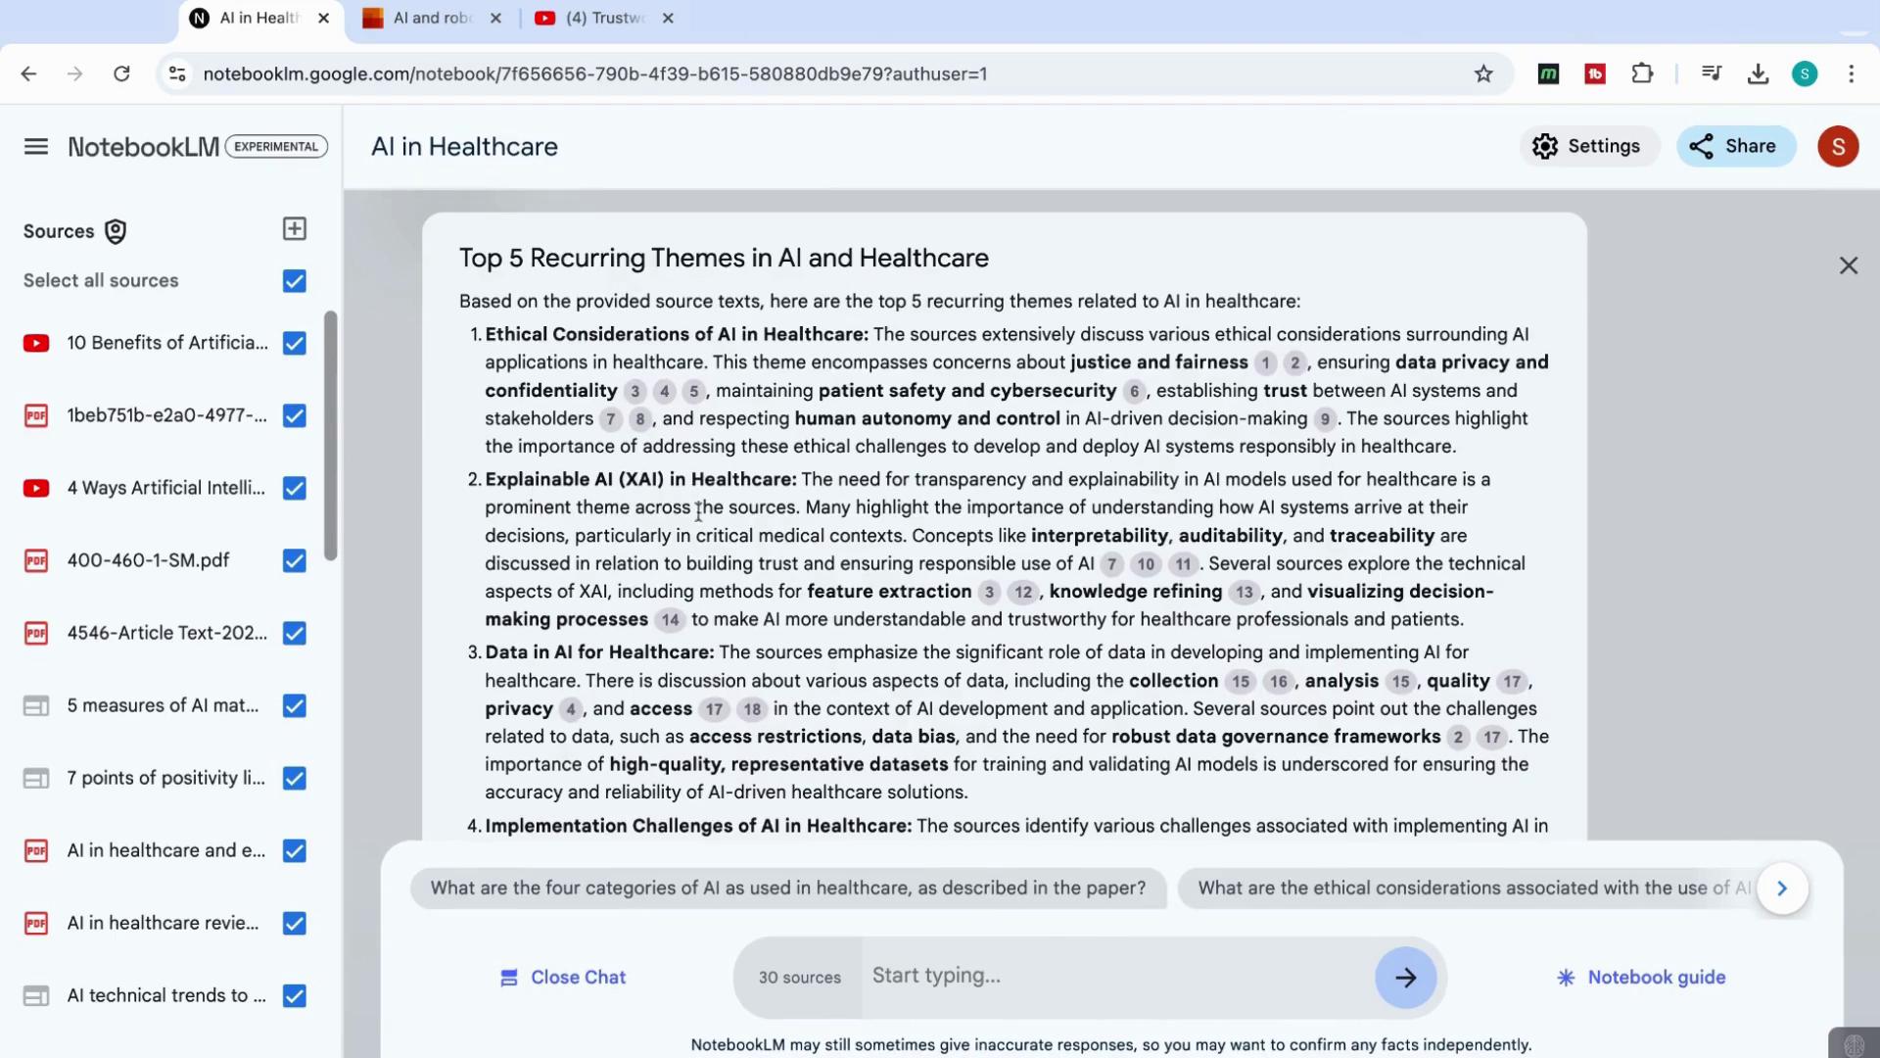
scroll(685, 510, "down", 3)
scroll(698, 512, "up", 1)
scroll(698, 511, "up", 1)
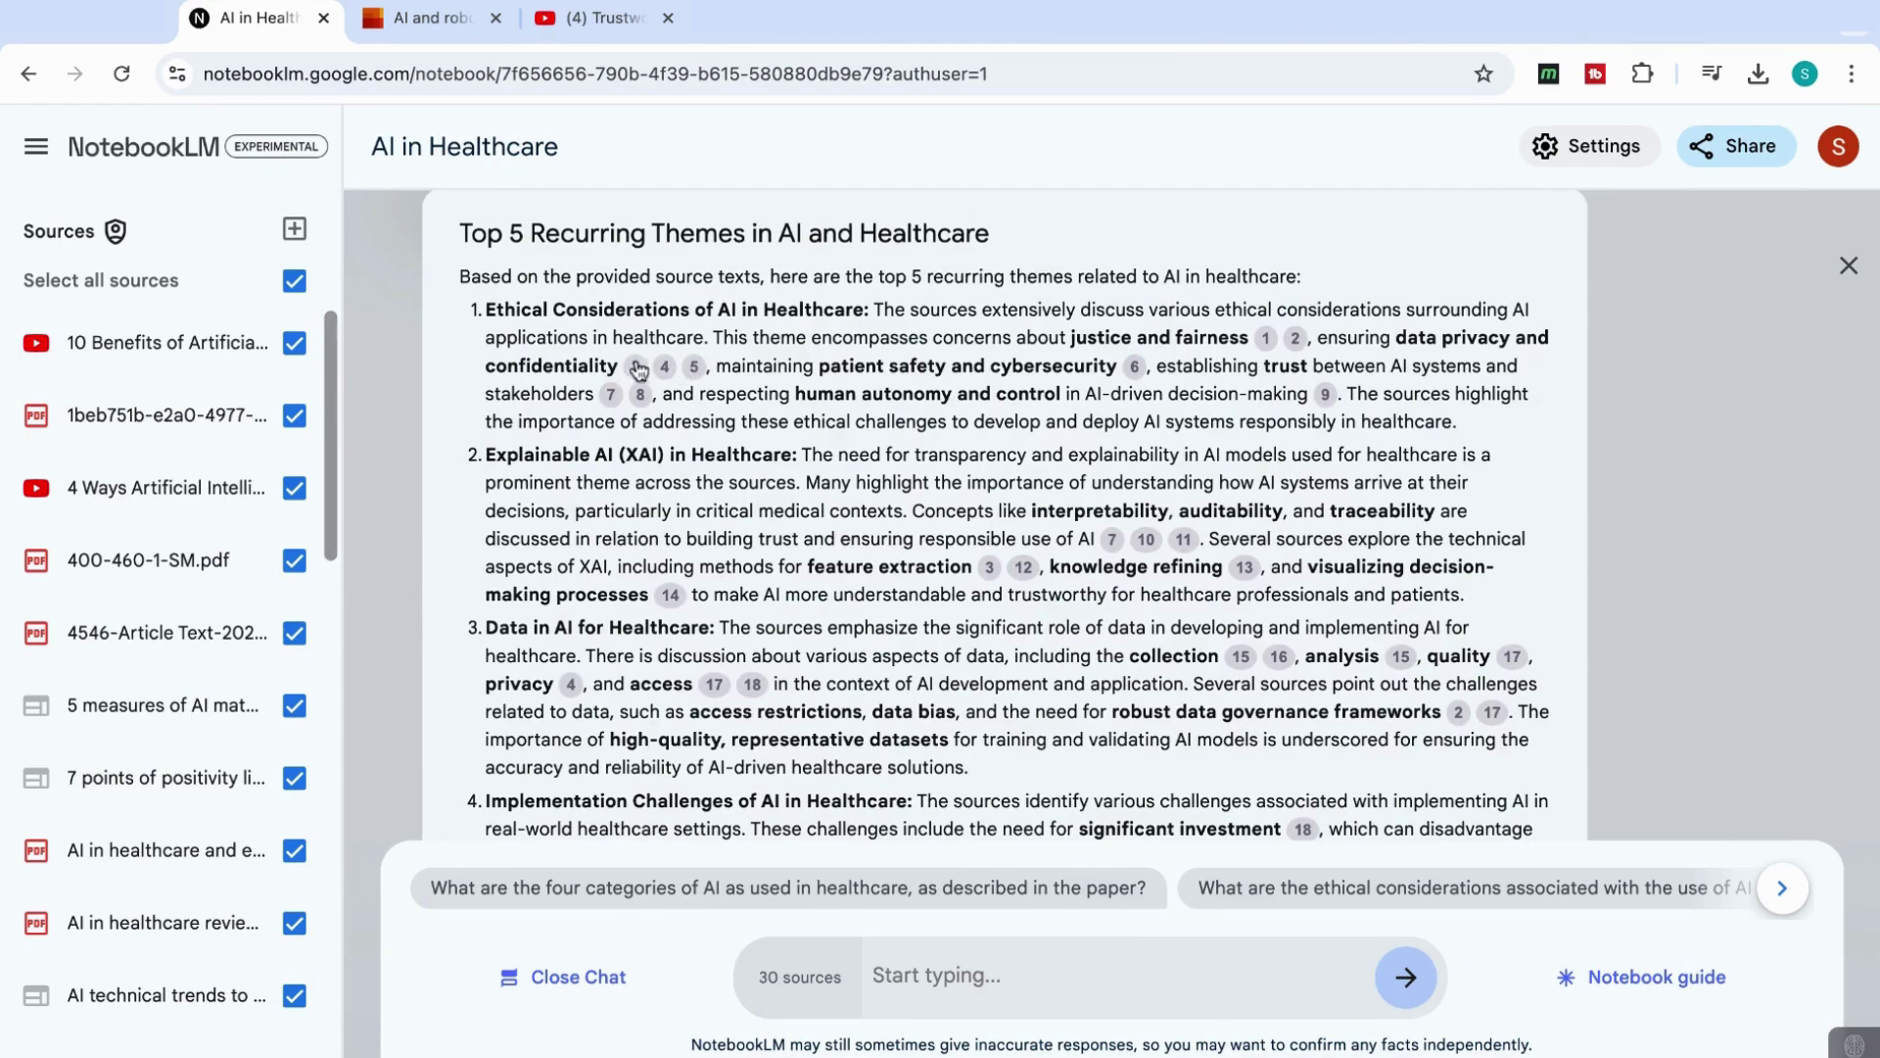
mouse_move(666, 377)
left_click(635, 366)
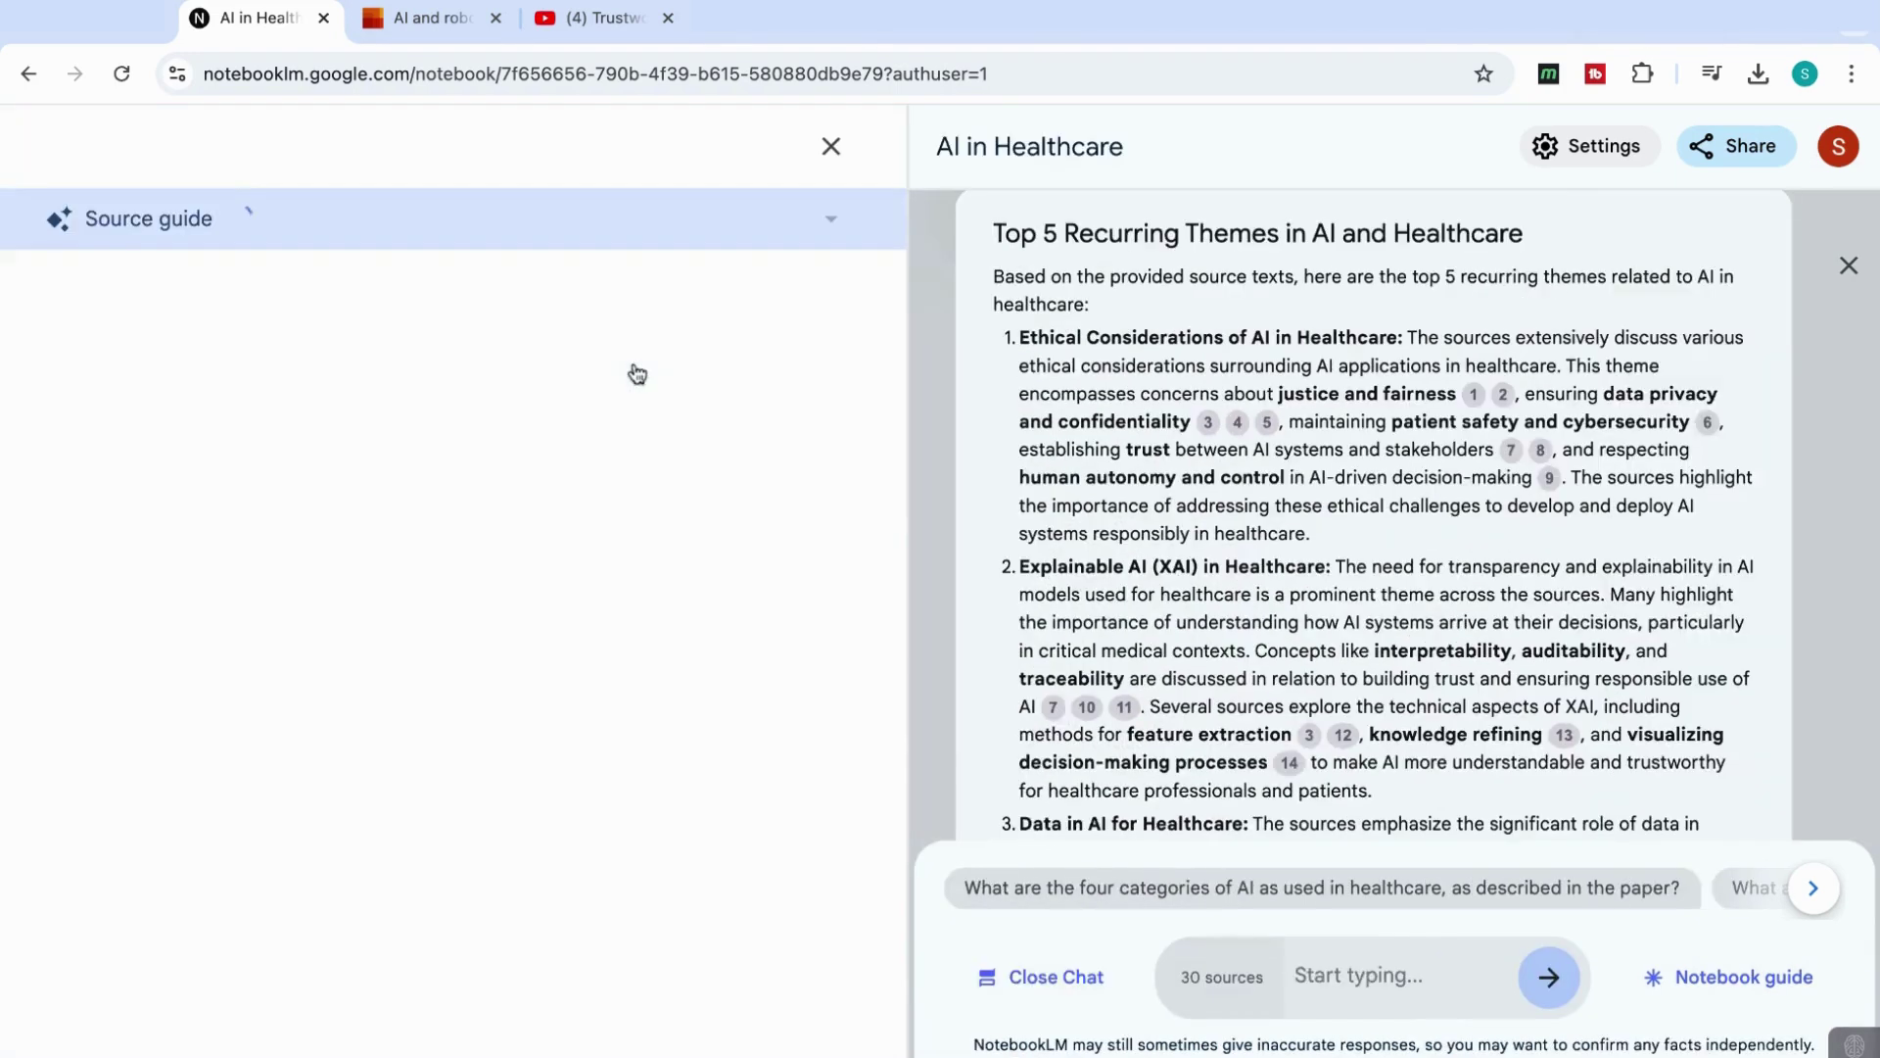
scroll(341, 329, "down", 3)
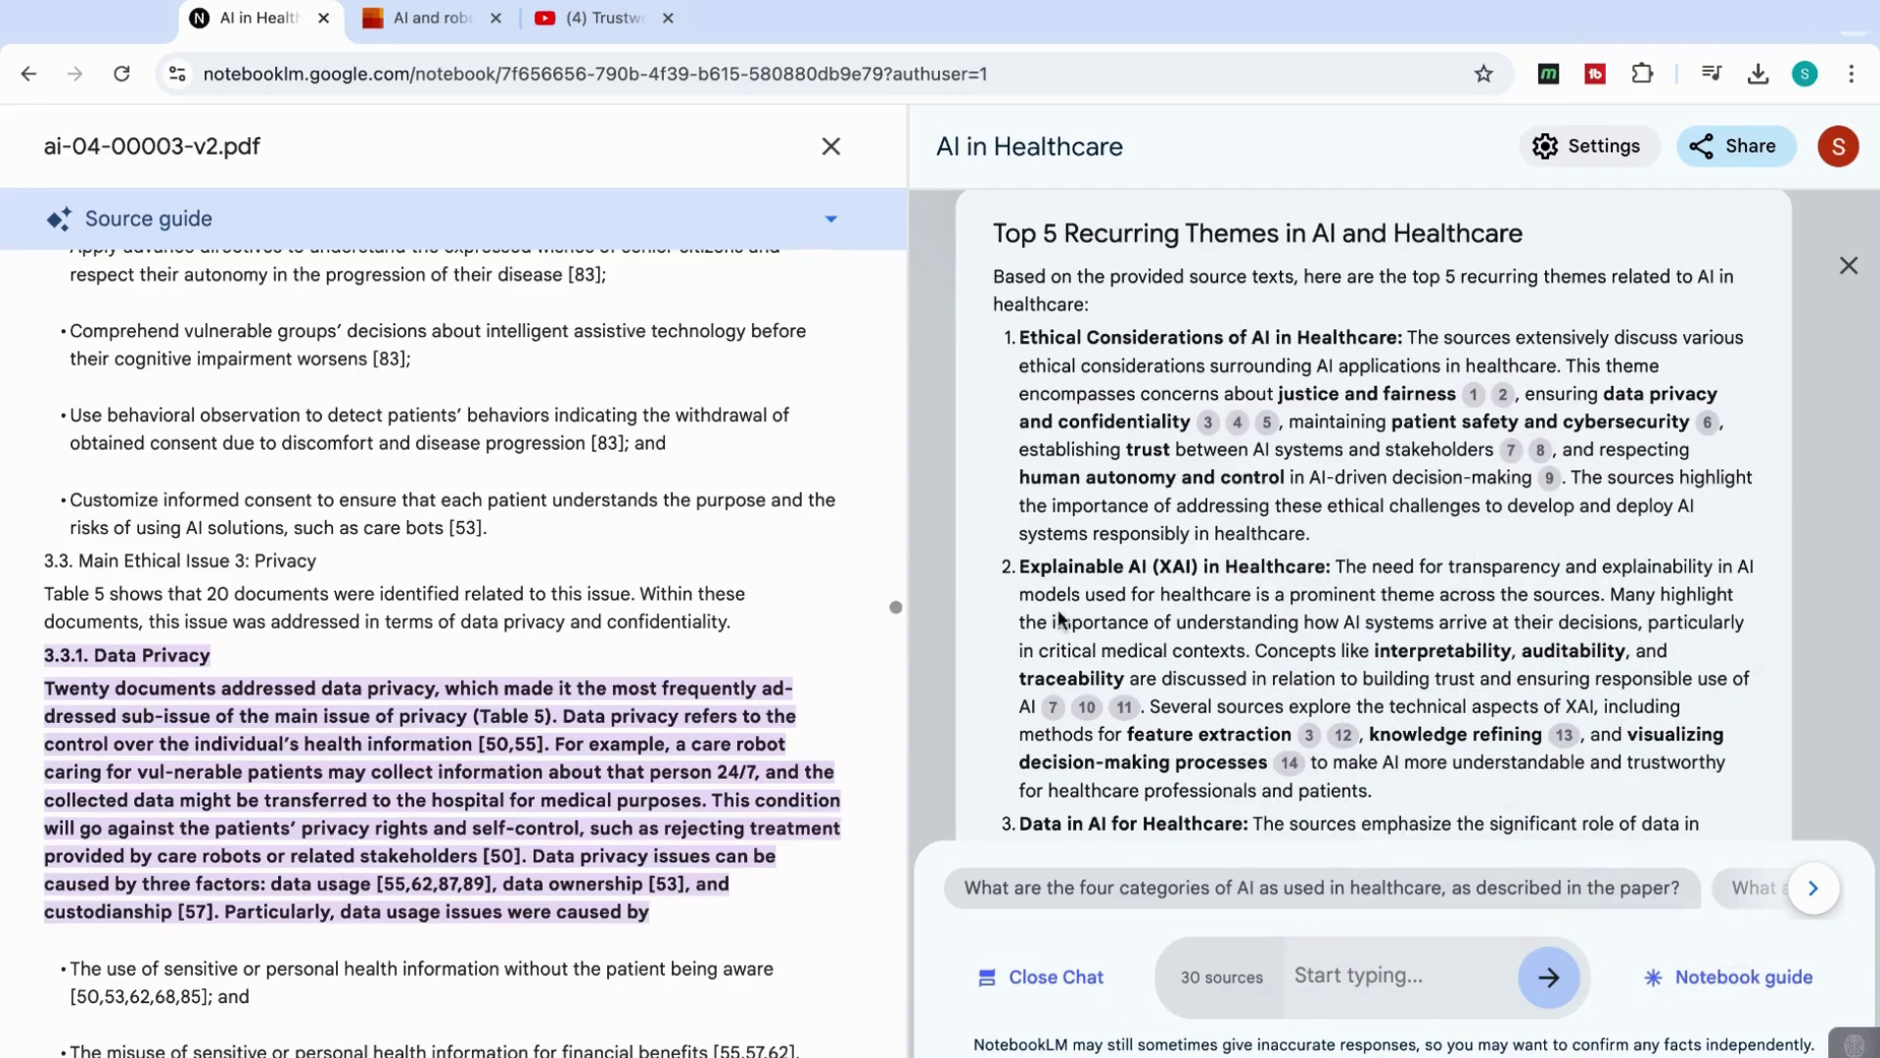
scroll(1060, 617, "down", 10)
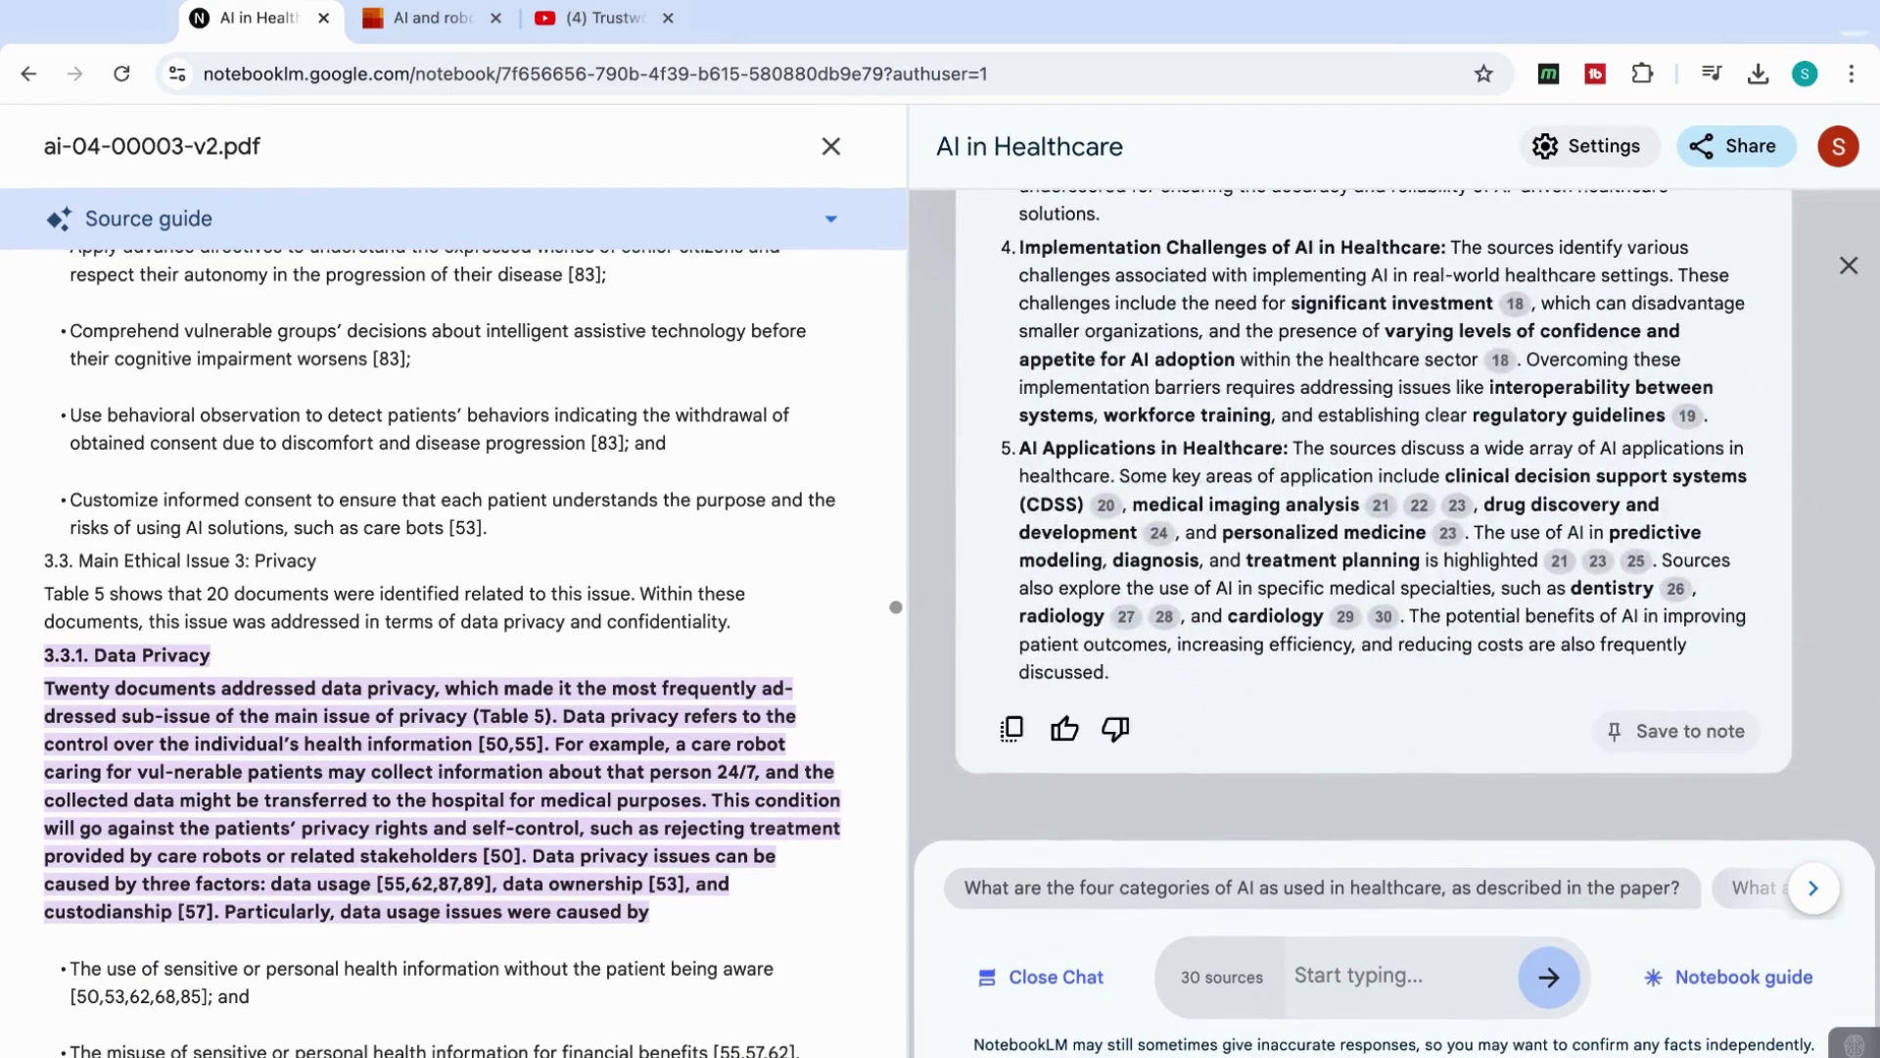
scroll(1061, 617, "up", 10)
mouse_move(1052, 601)
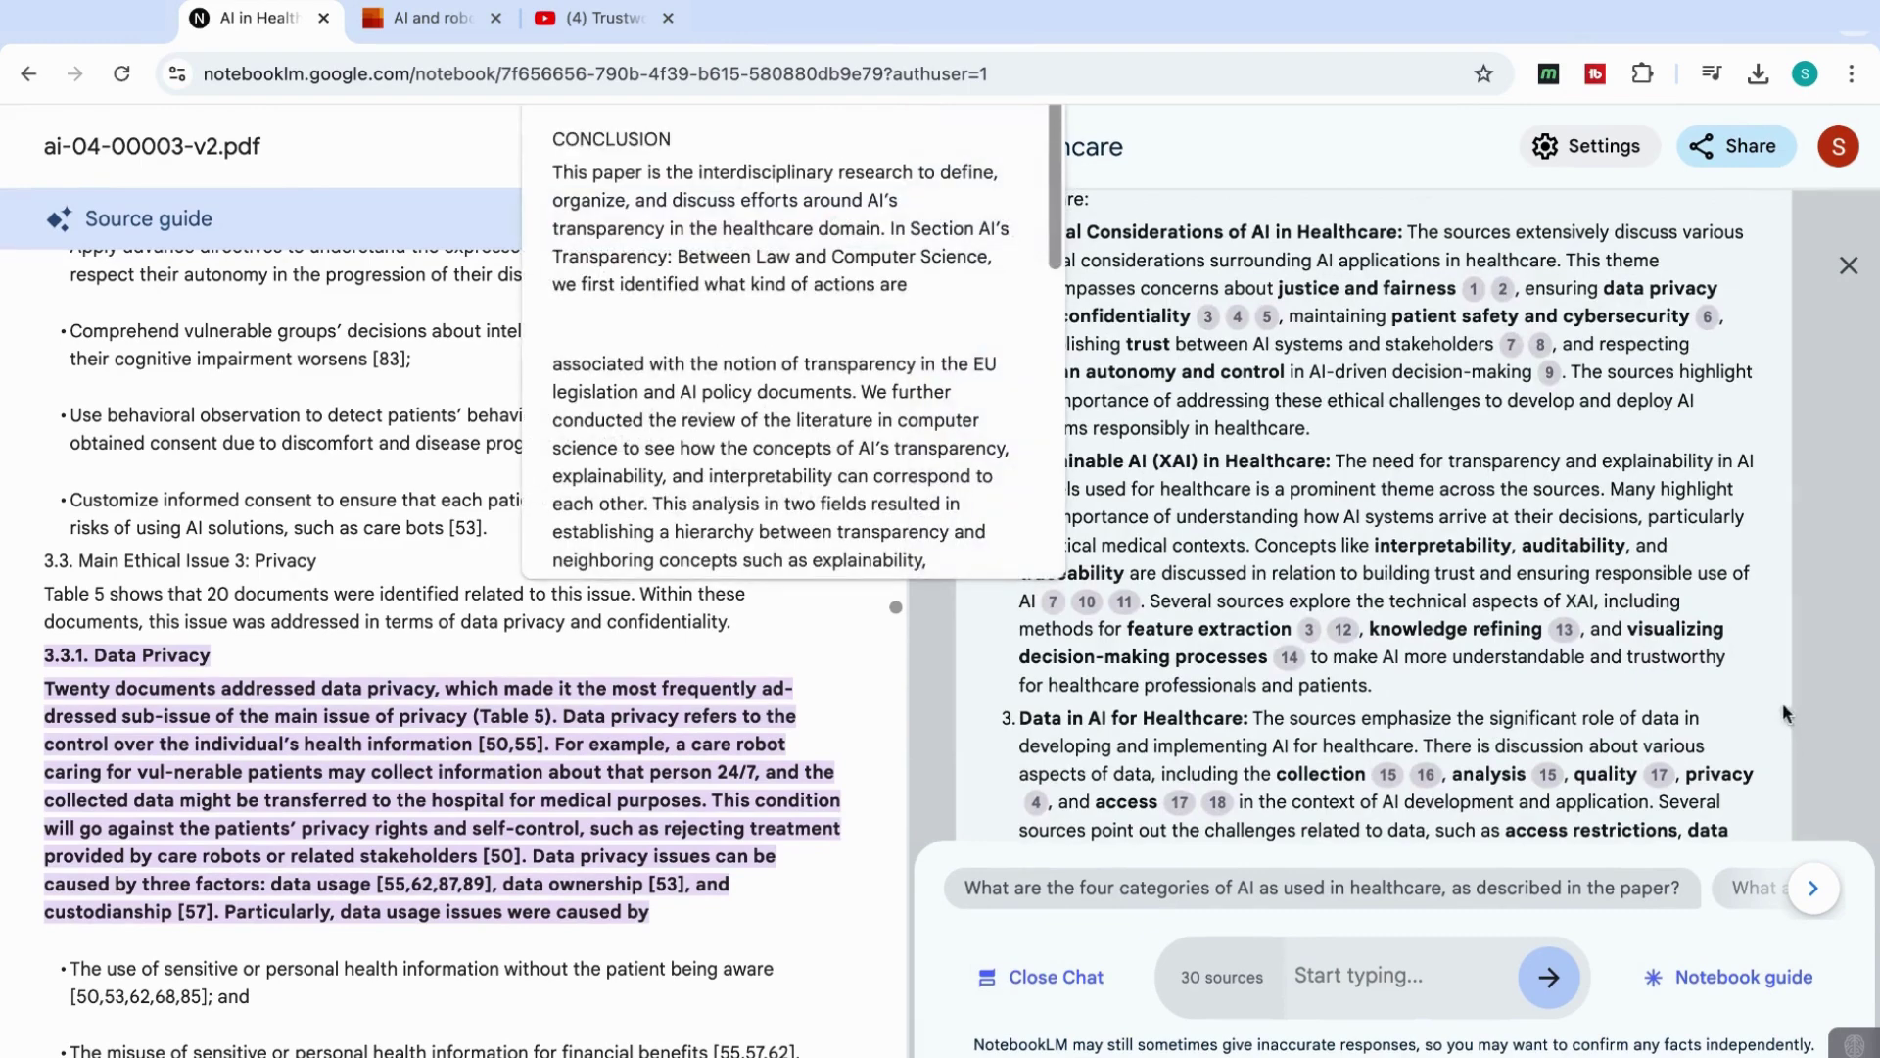
scroll(1086, 666, "down", 3)
scroll(1085, 666, "down", 1)
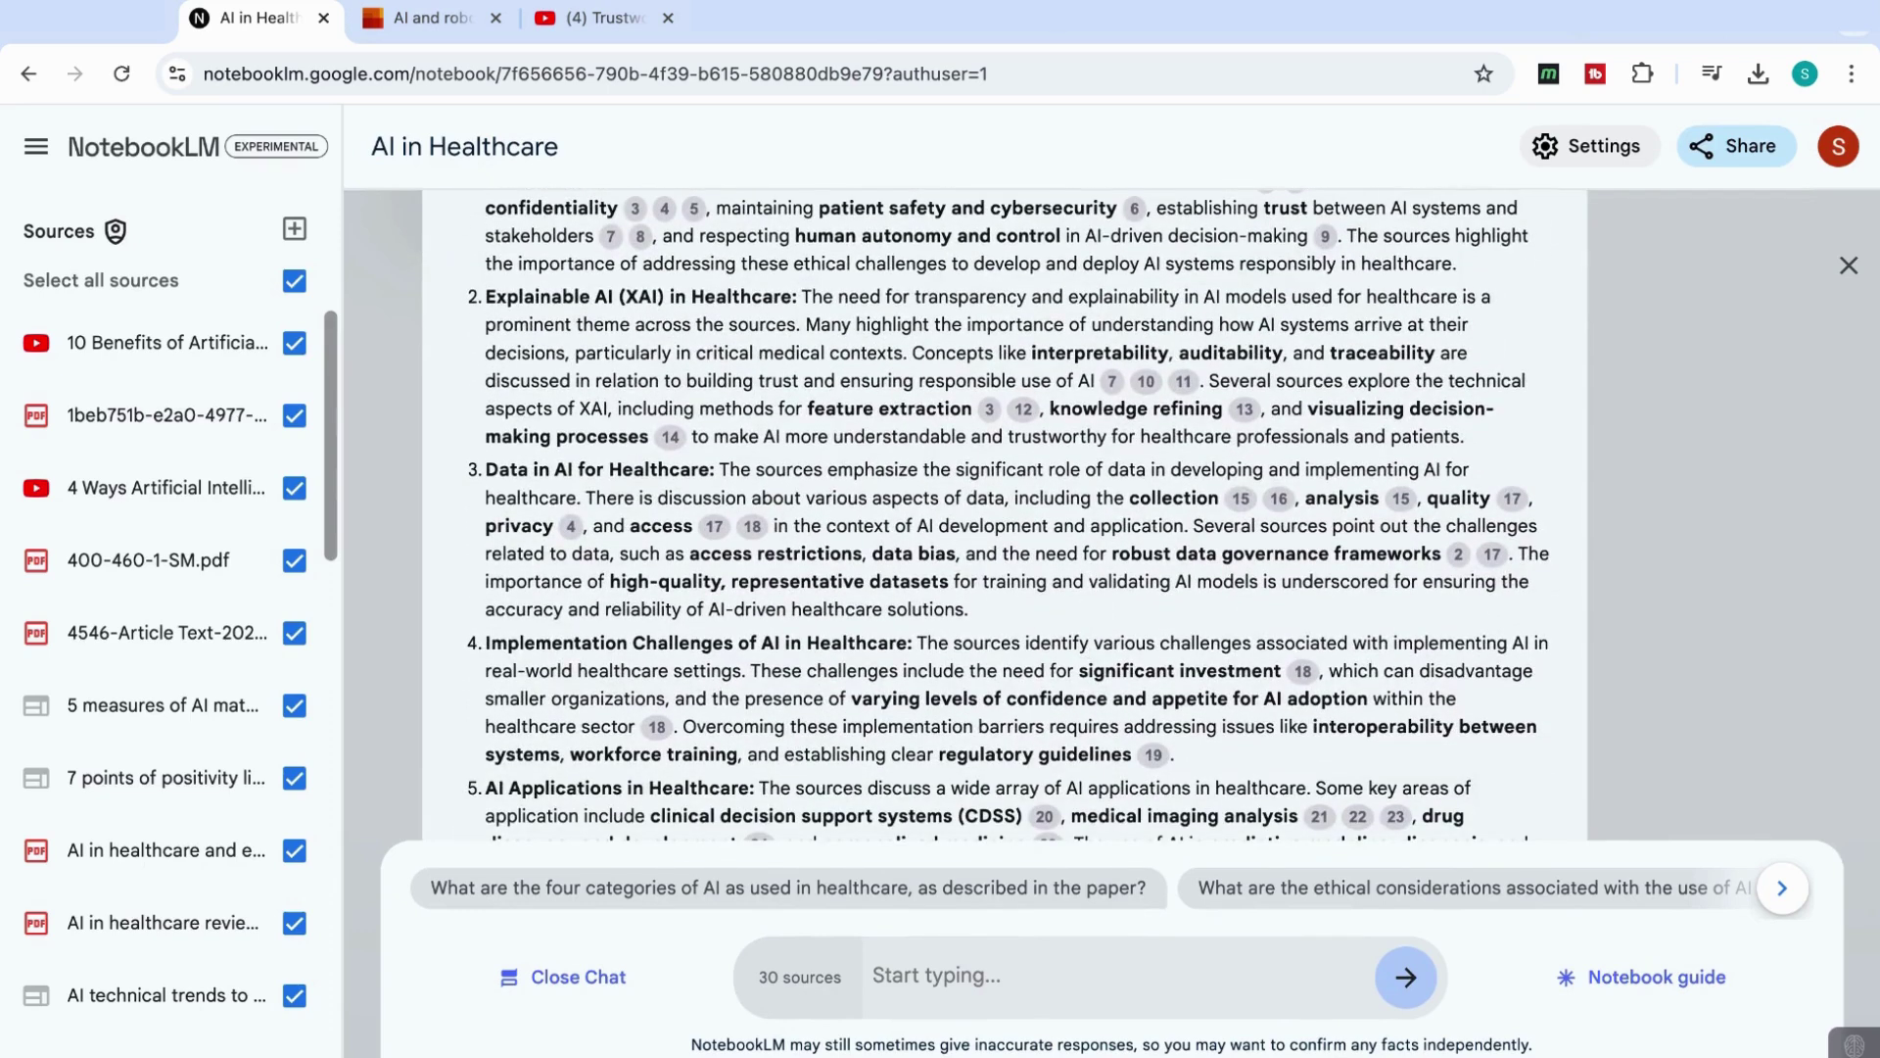
scroll(1004, 509, "down", 3)
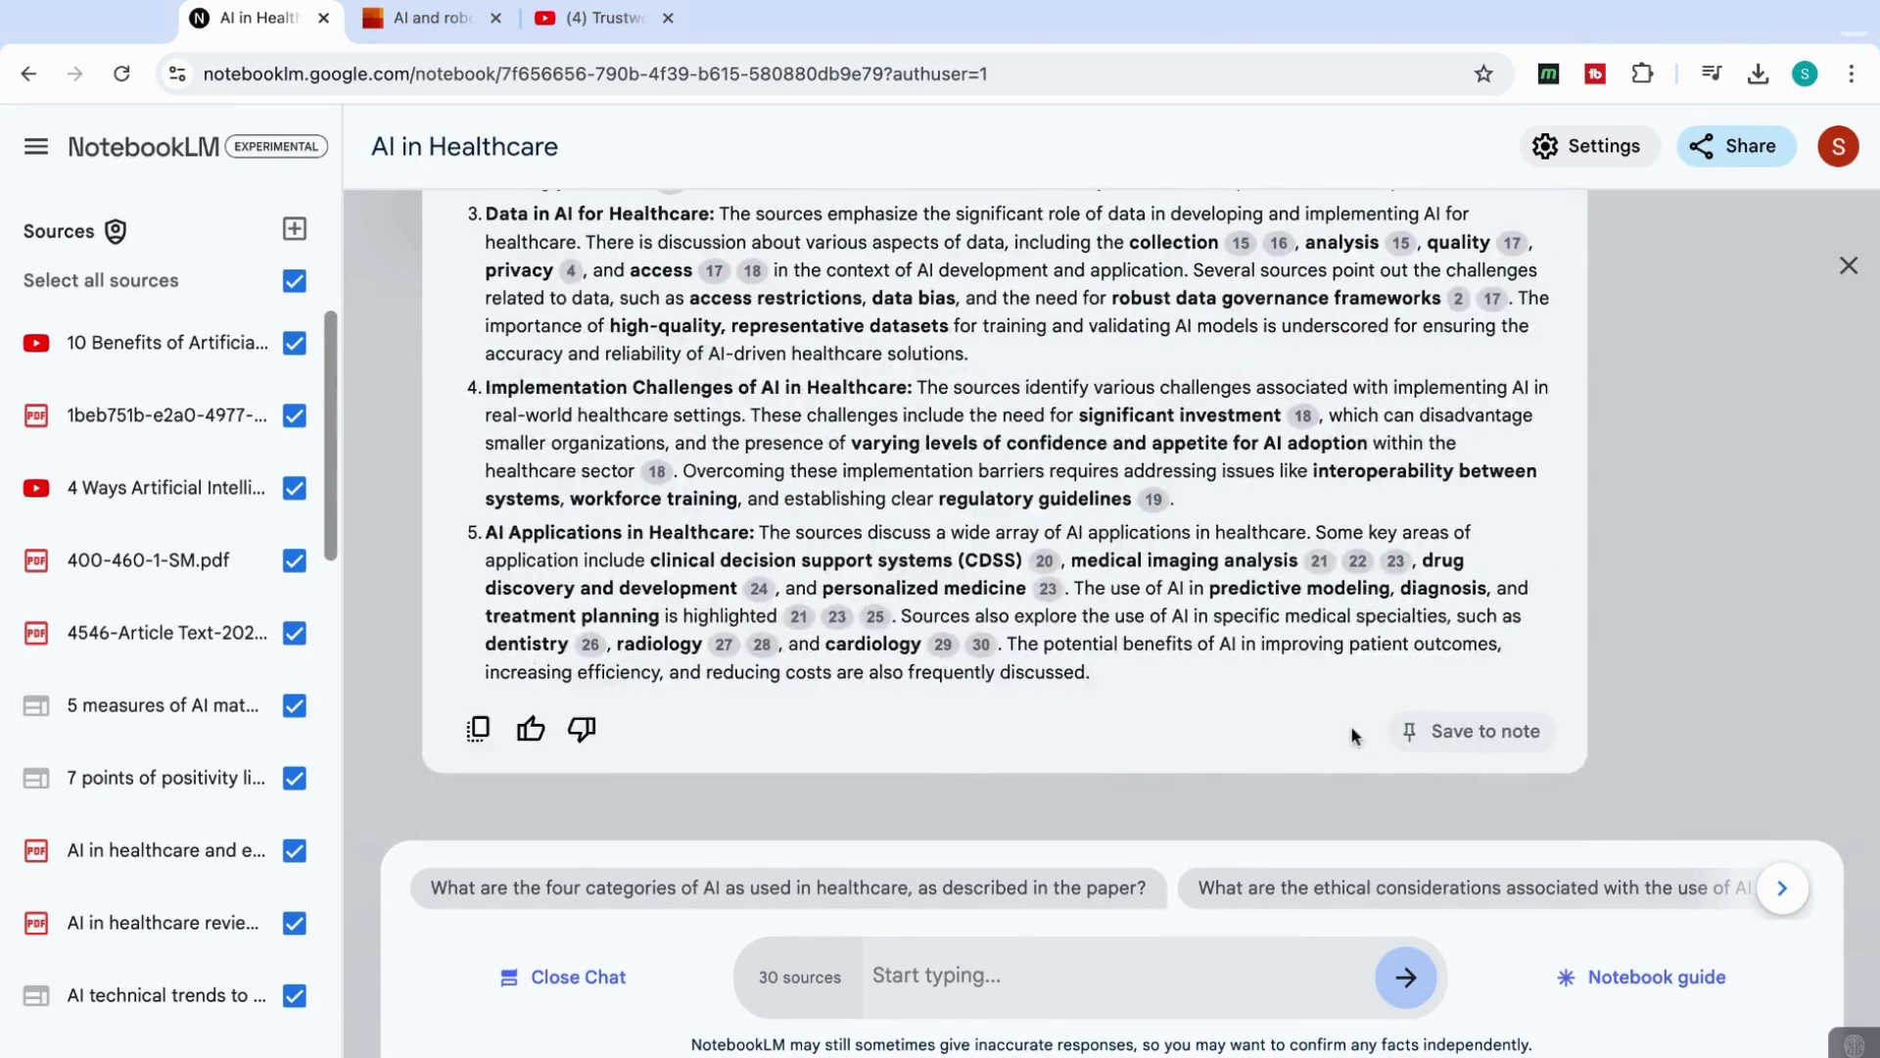
Step: Save the top-5-themes answer as a note and rename it 'Key Insights'
left_click(1493, 736)
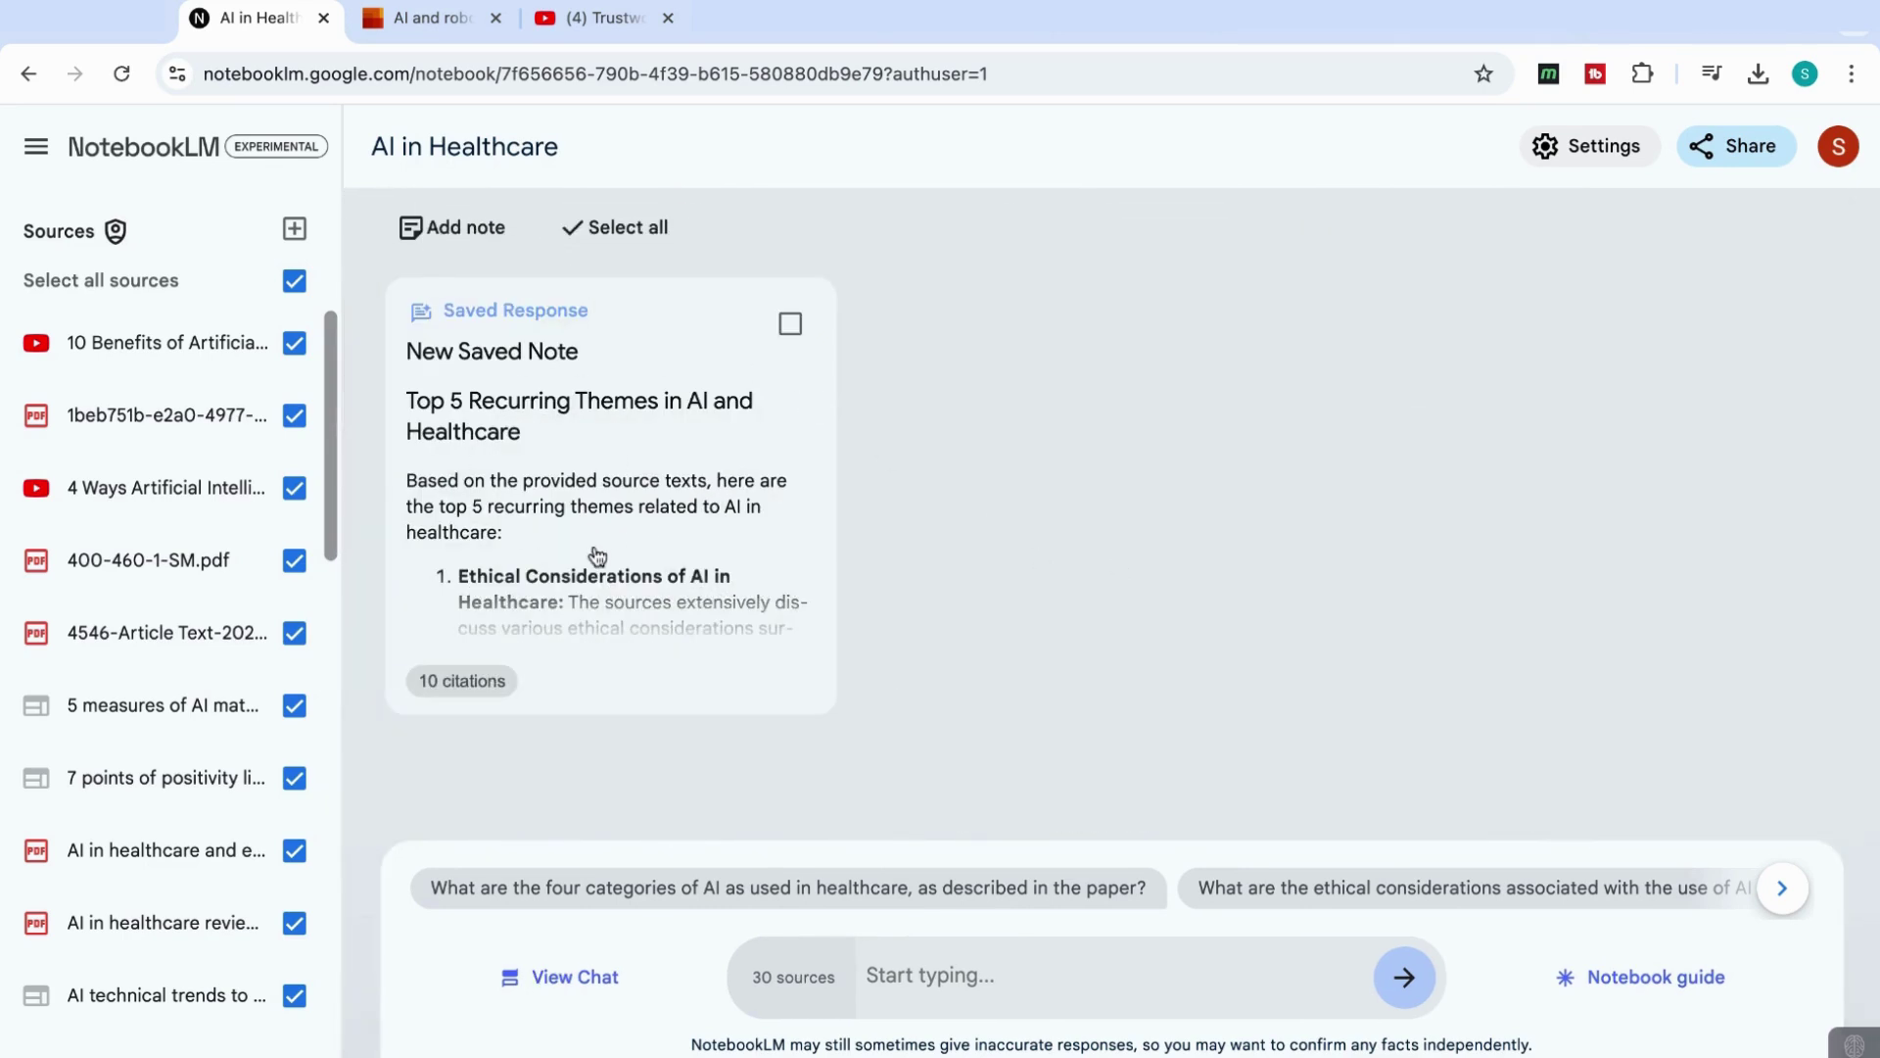
left_click(518, 357)
triple_click(533, 384)
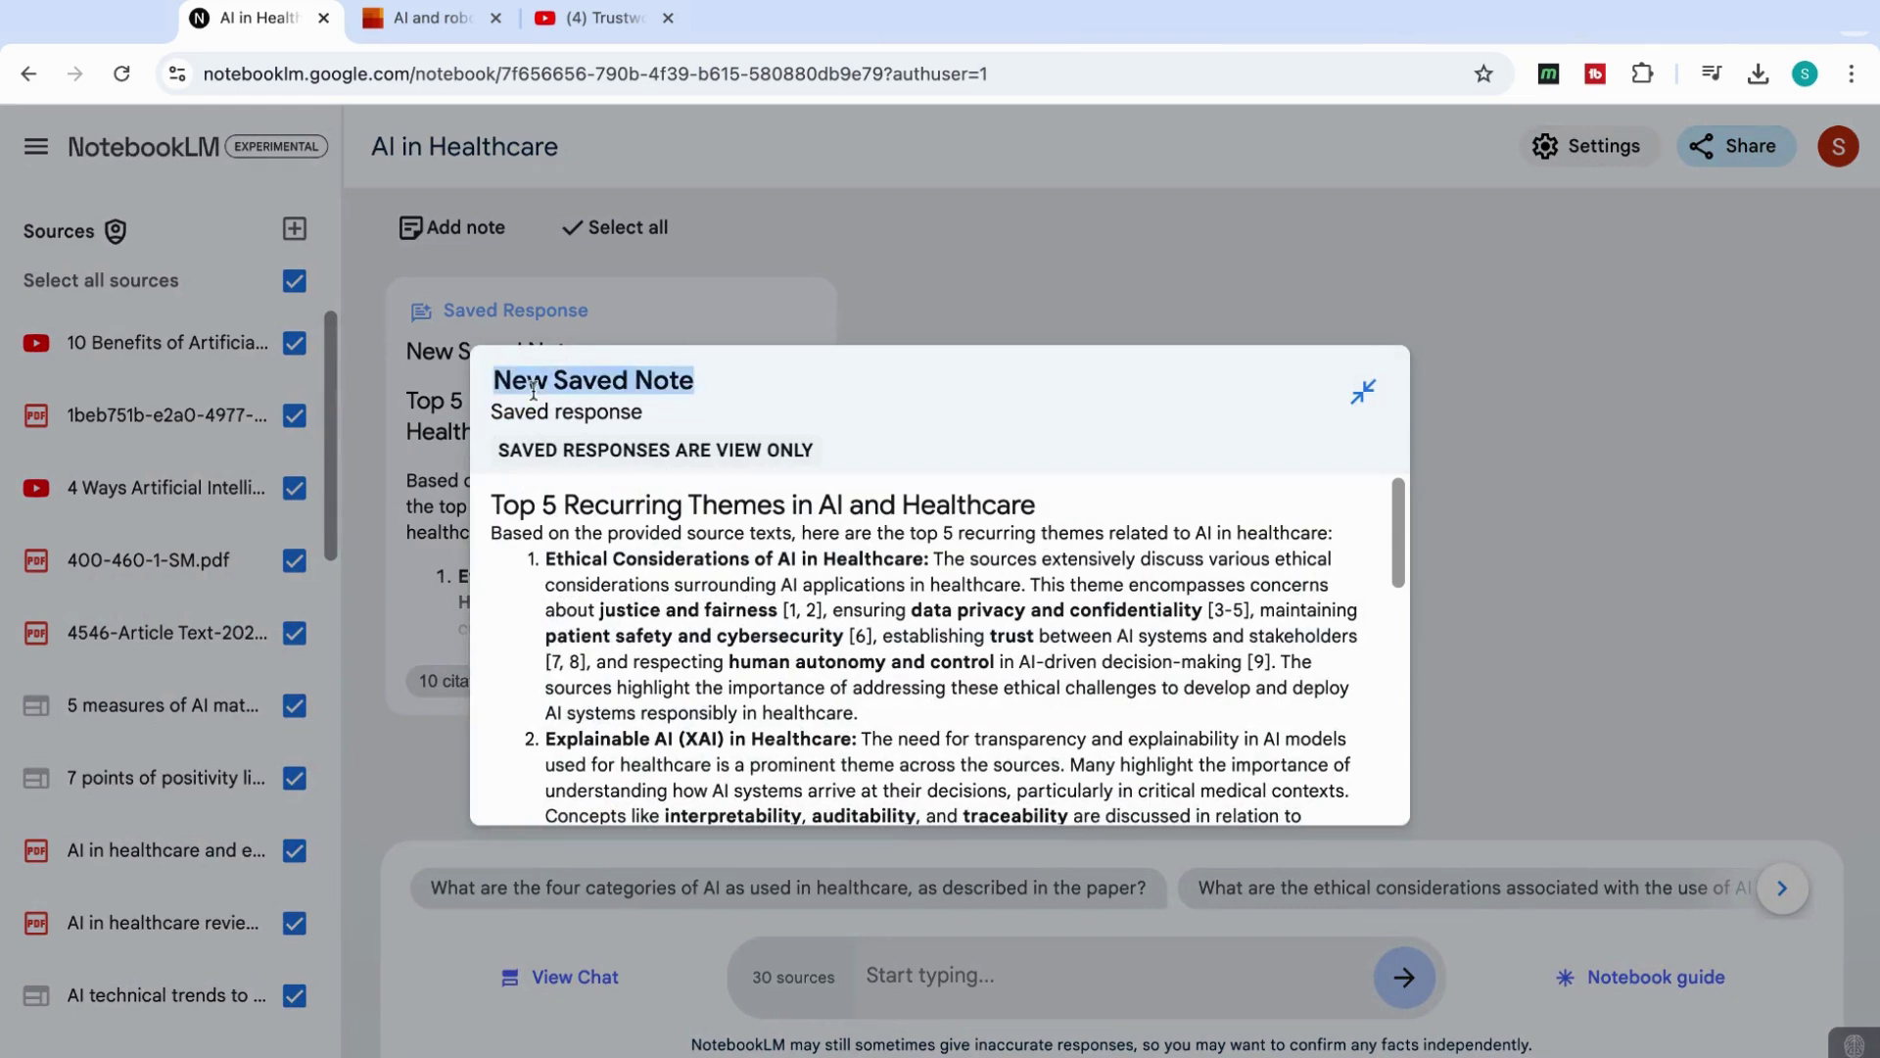
key("BackSpace")
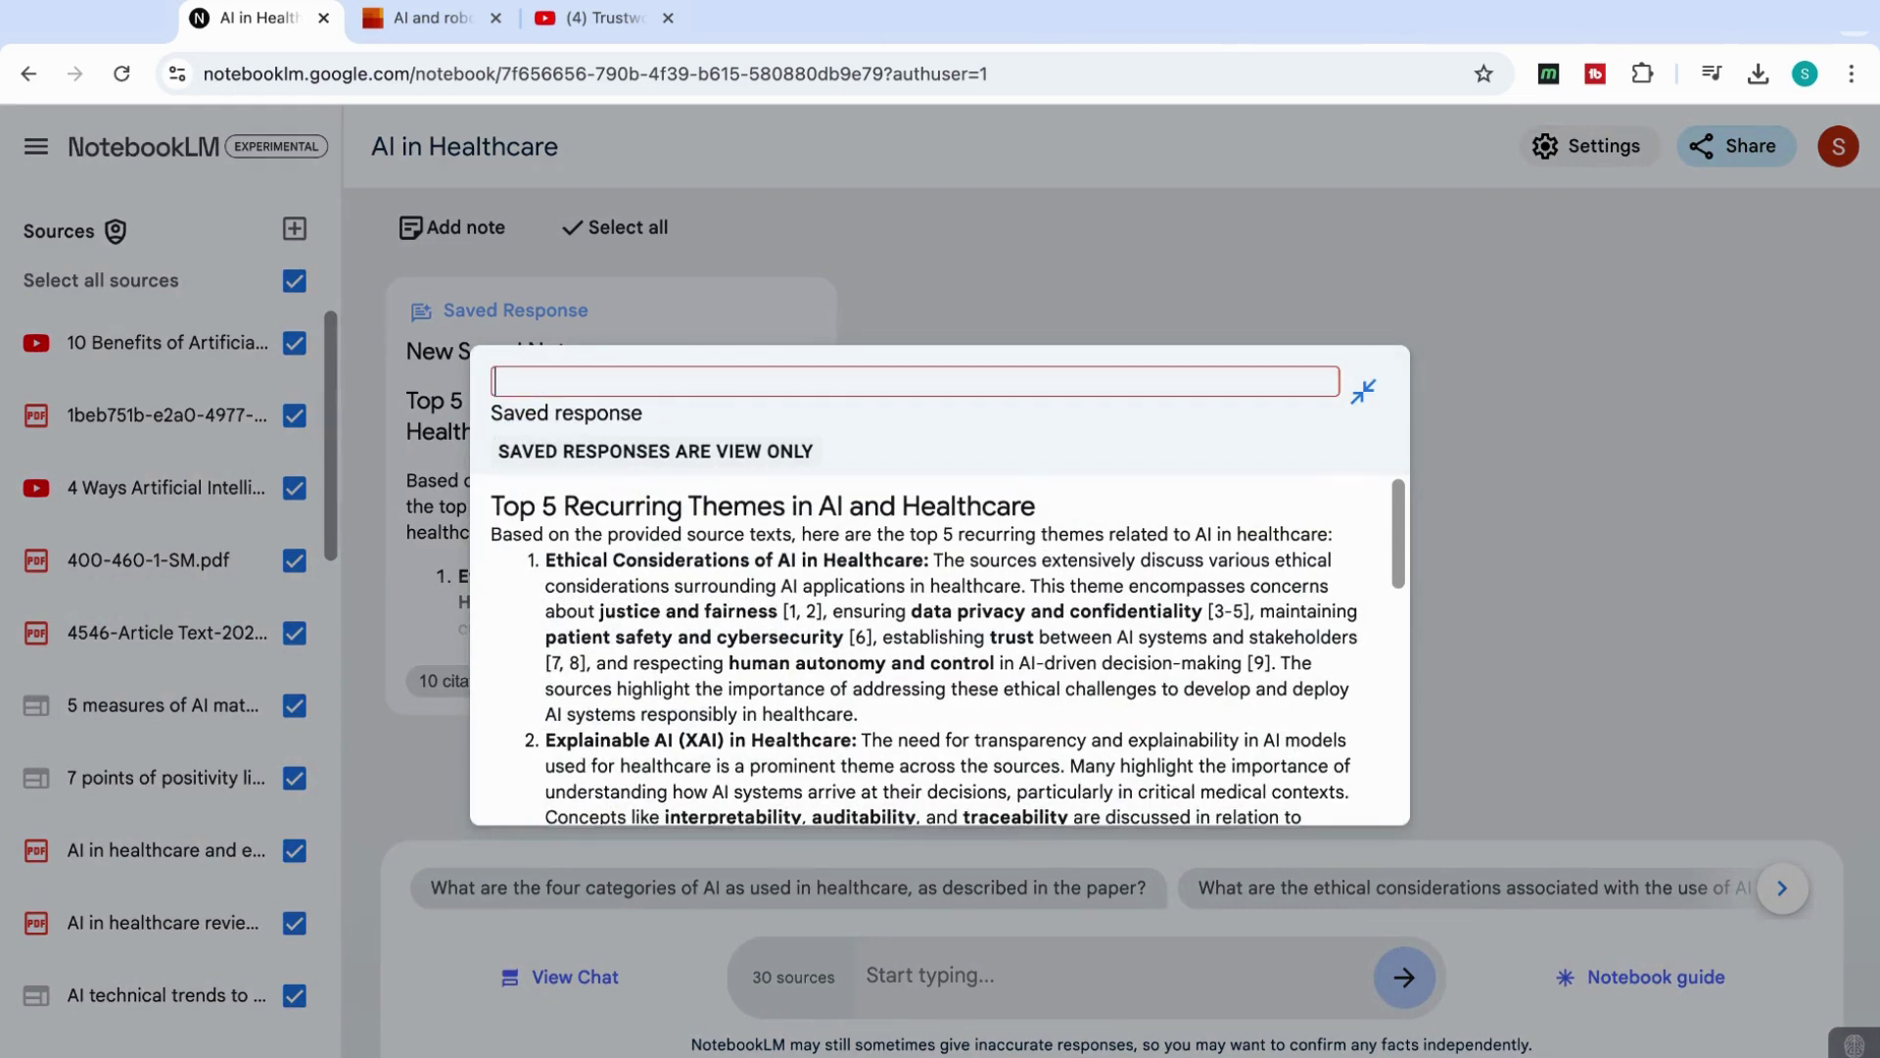
type("Ke")
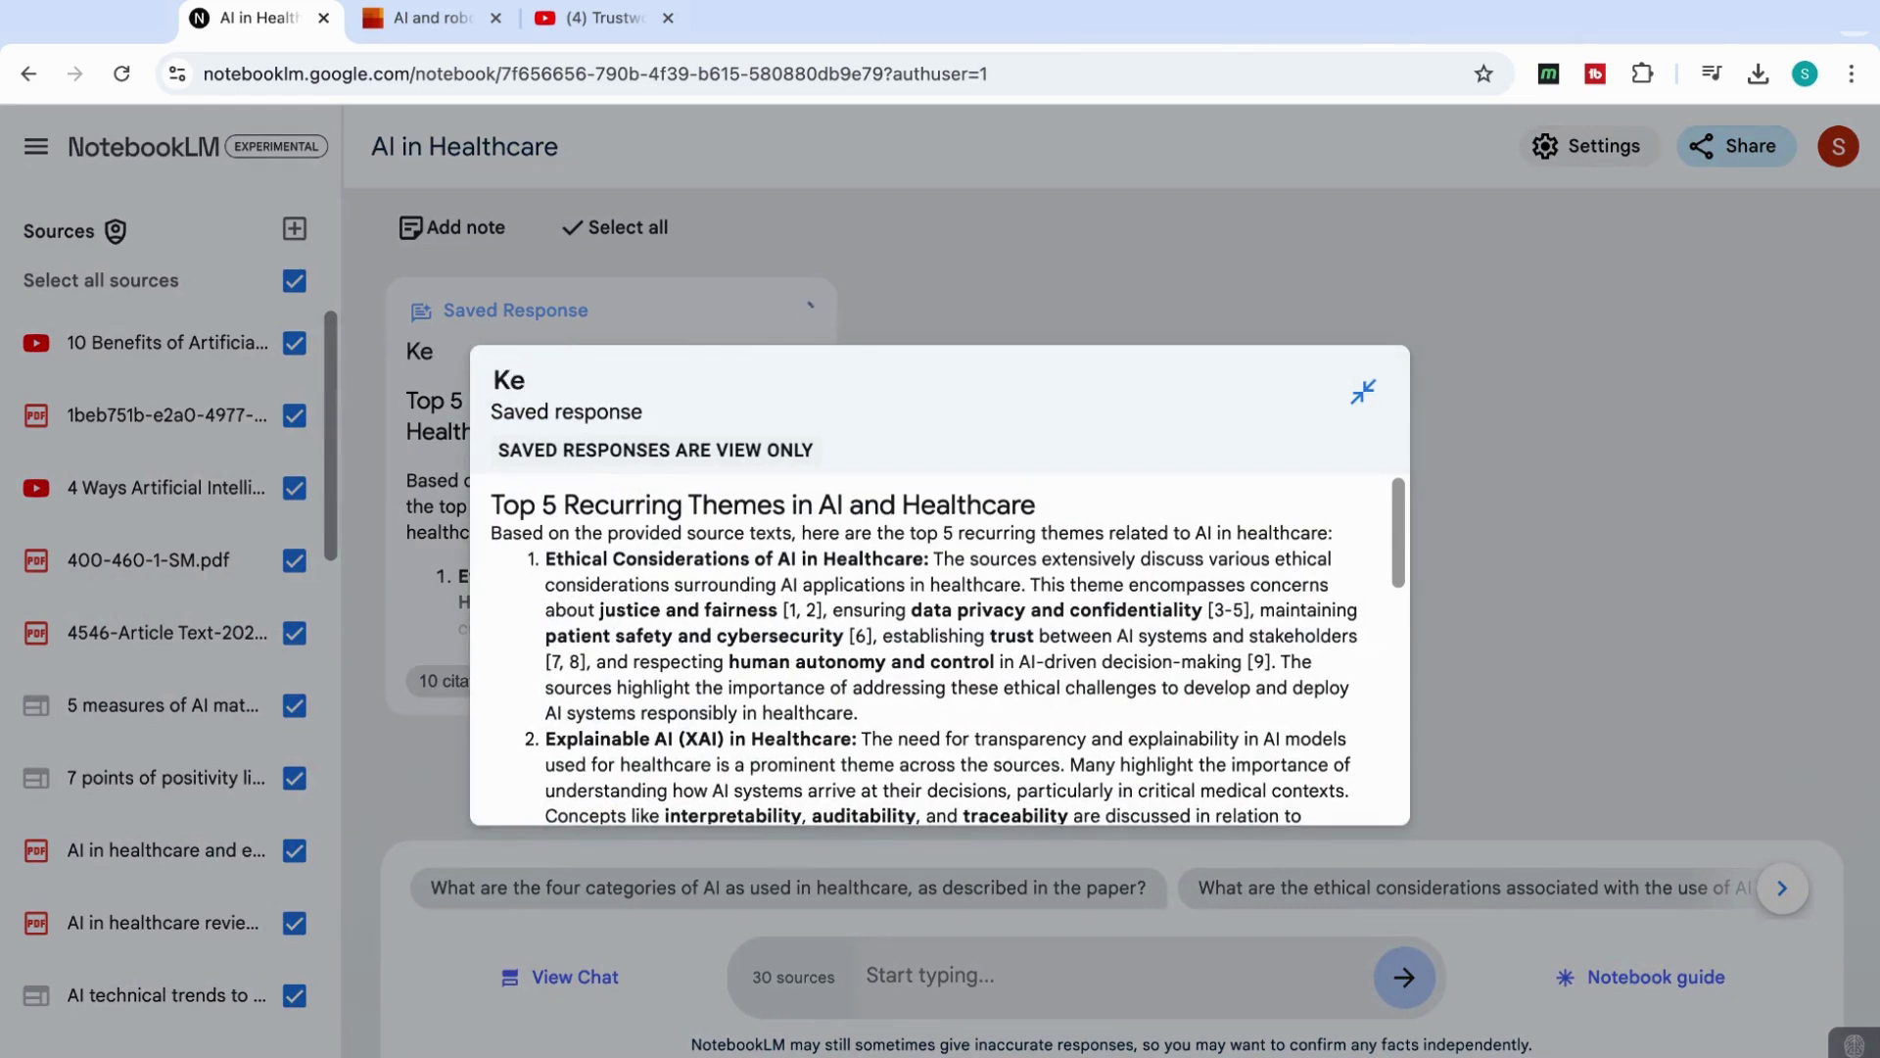
type("y Insights")
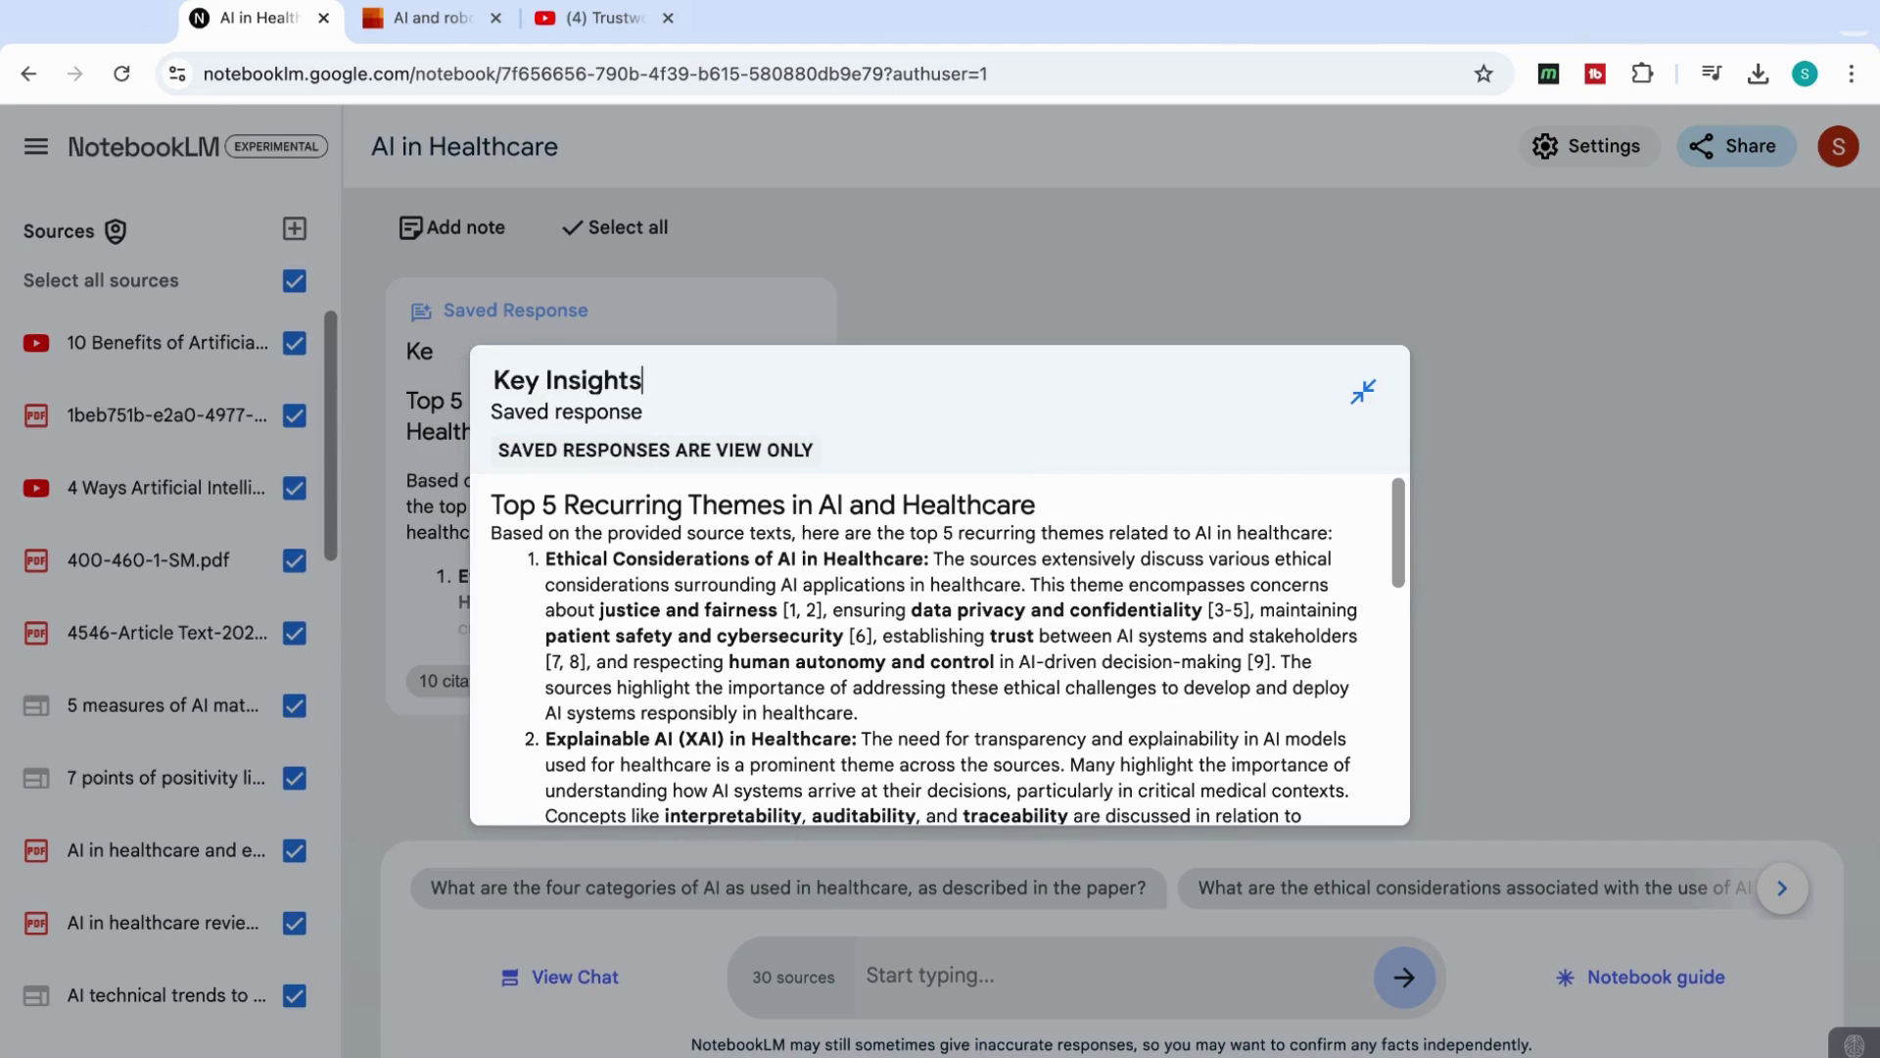
left_click(793, 313)
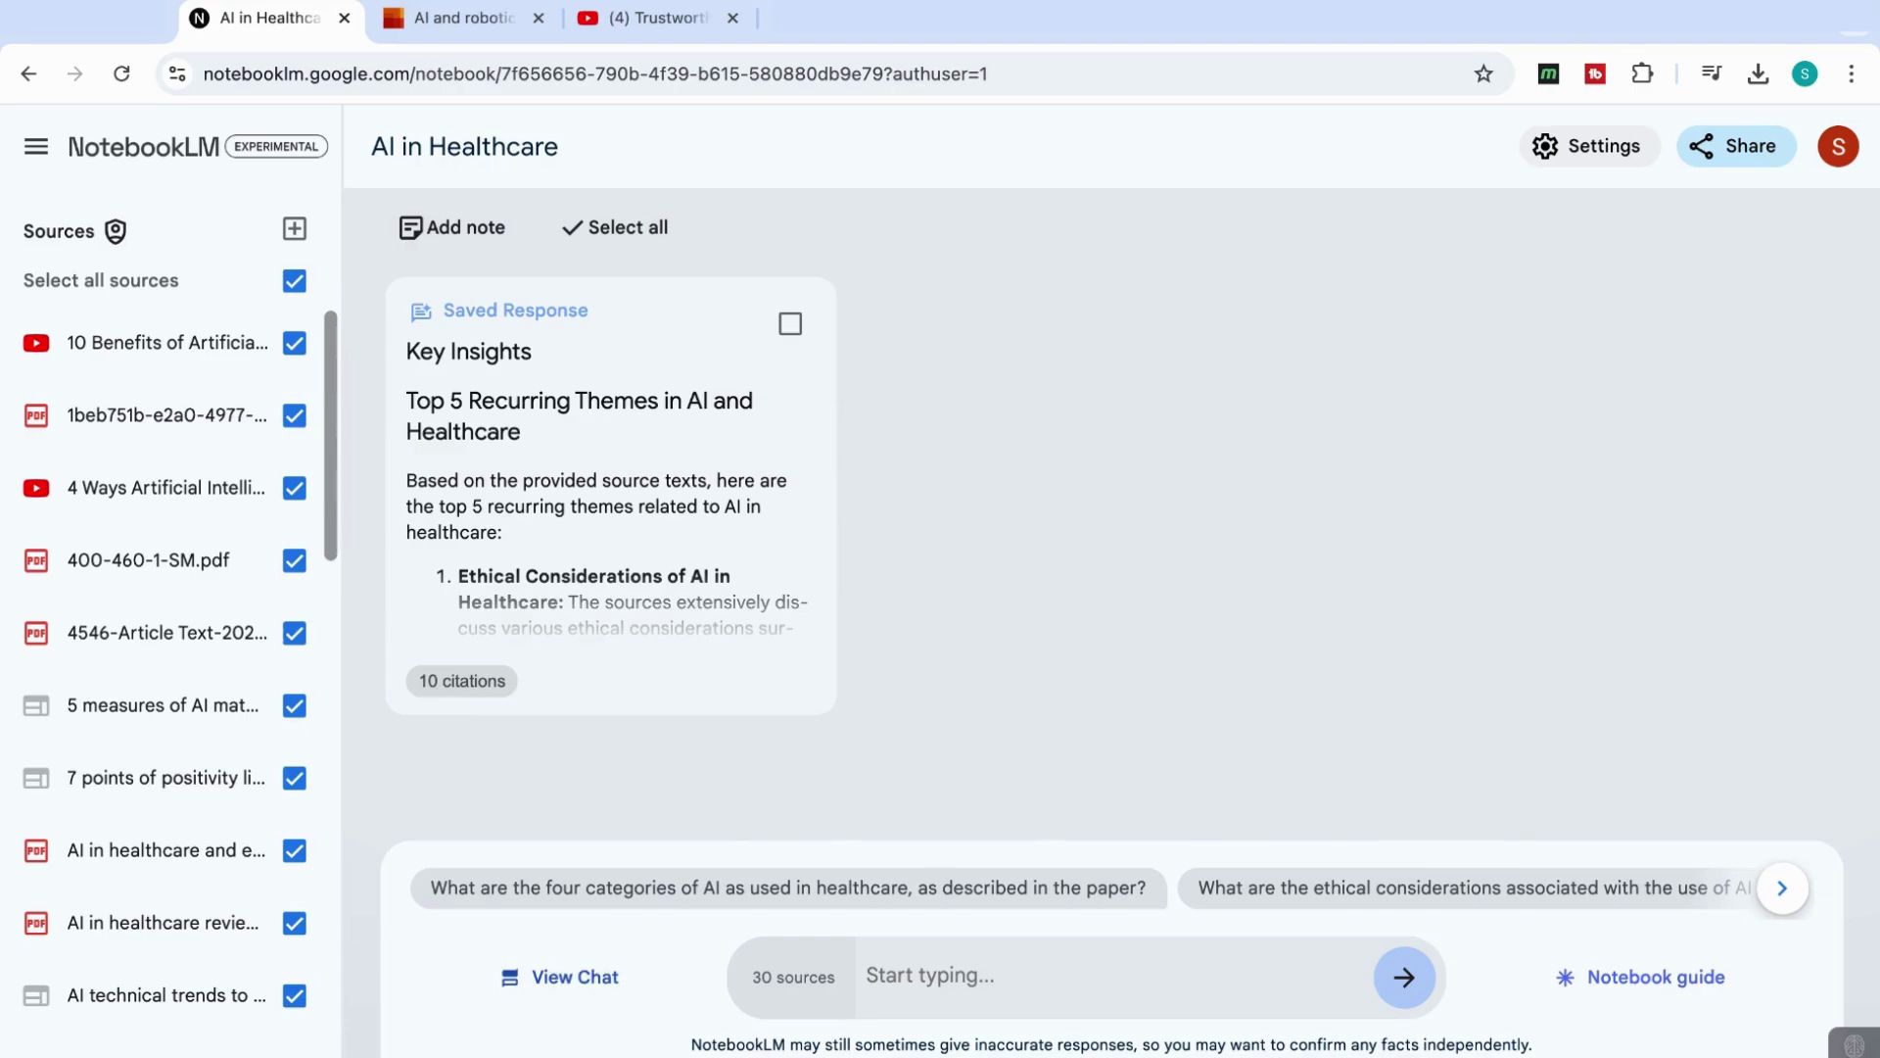
Step: Ask how the collective research findings apply in real-world healthcare settings
left_click(566, 972)
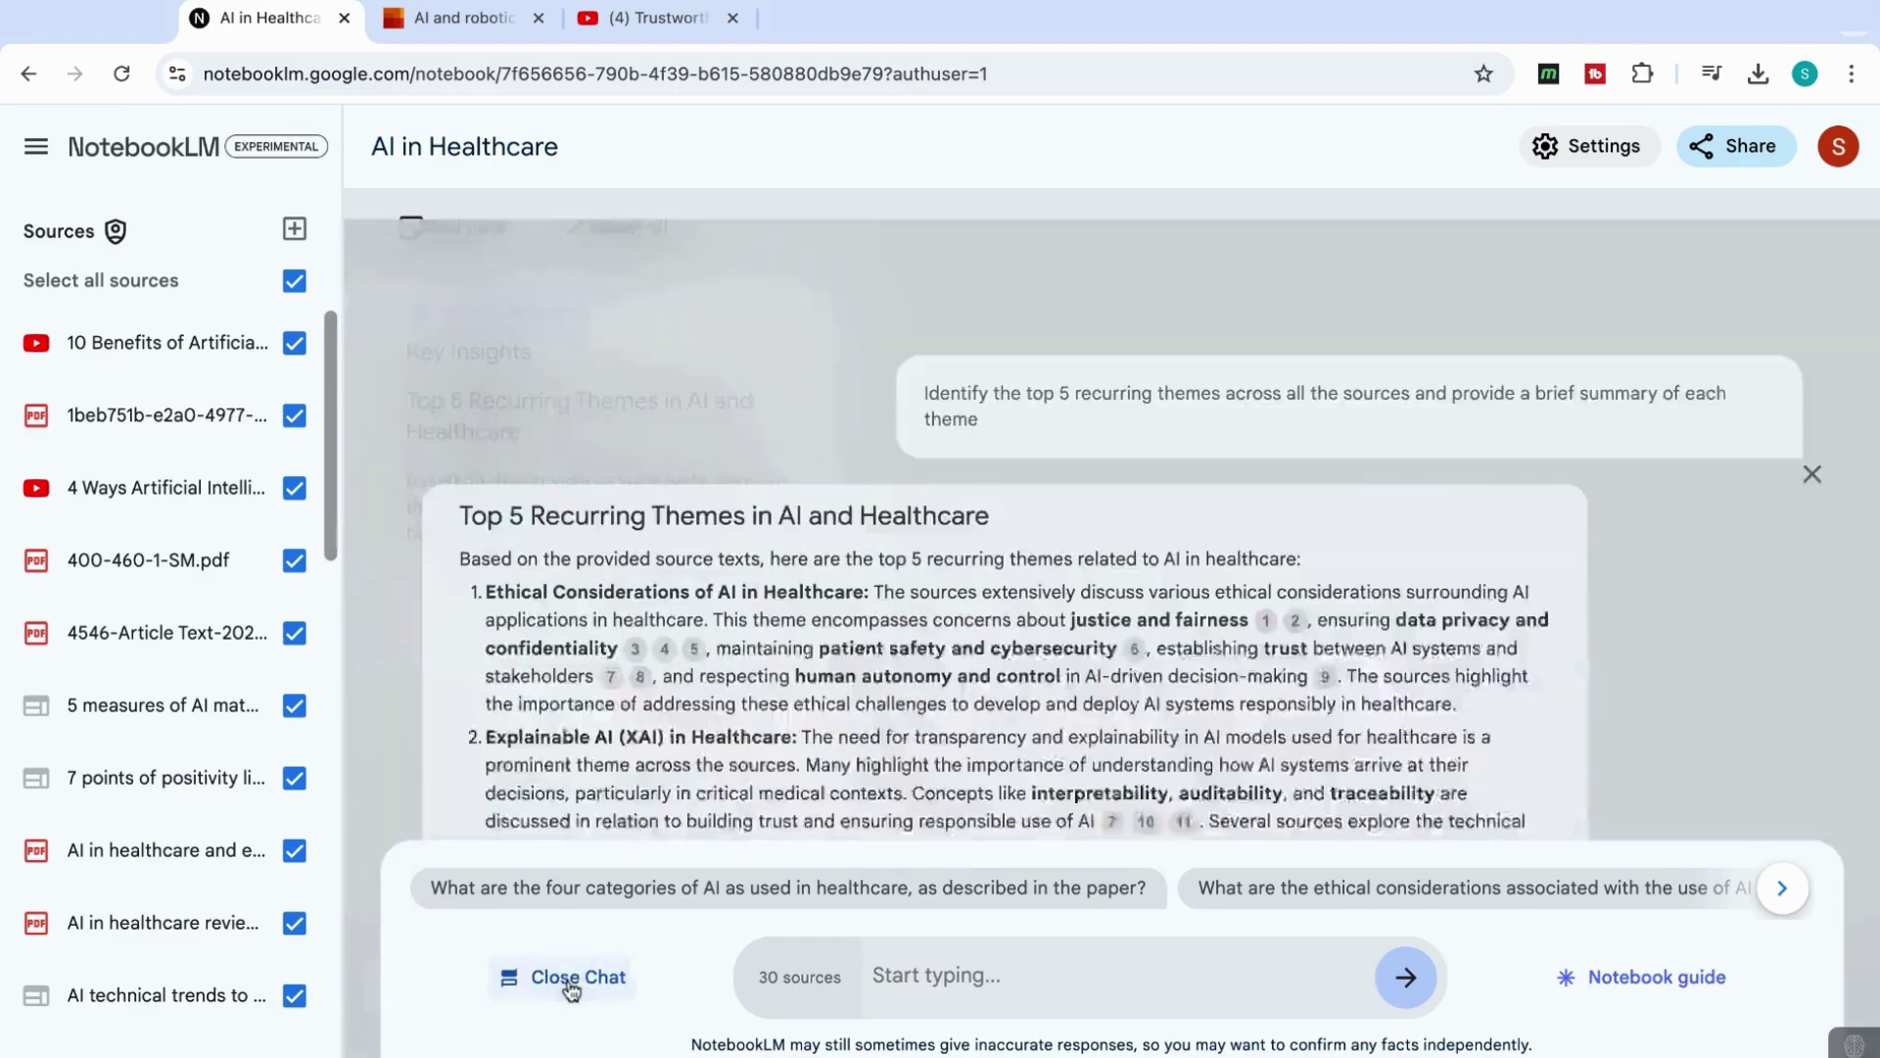
scroll(871, 641, "down", 5)
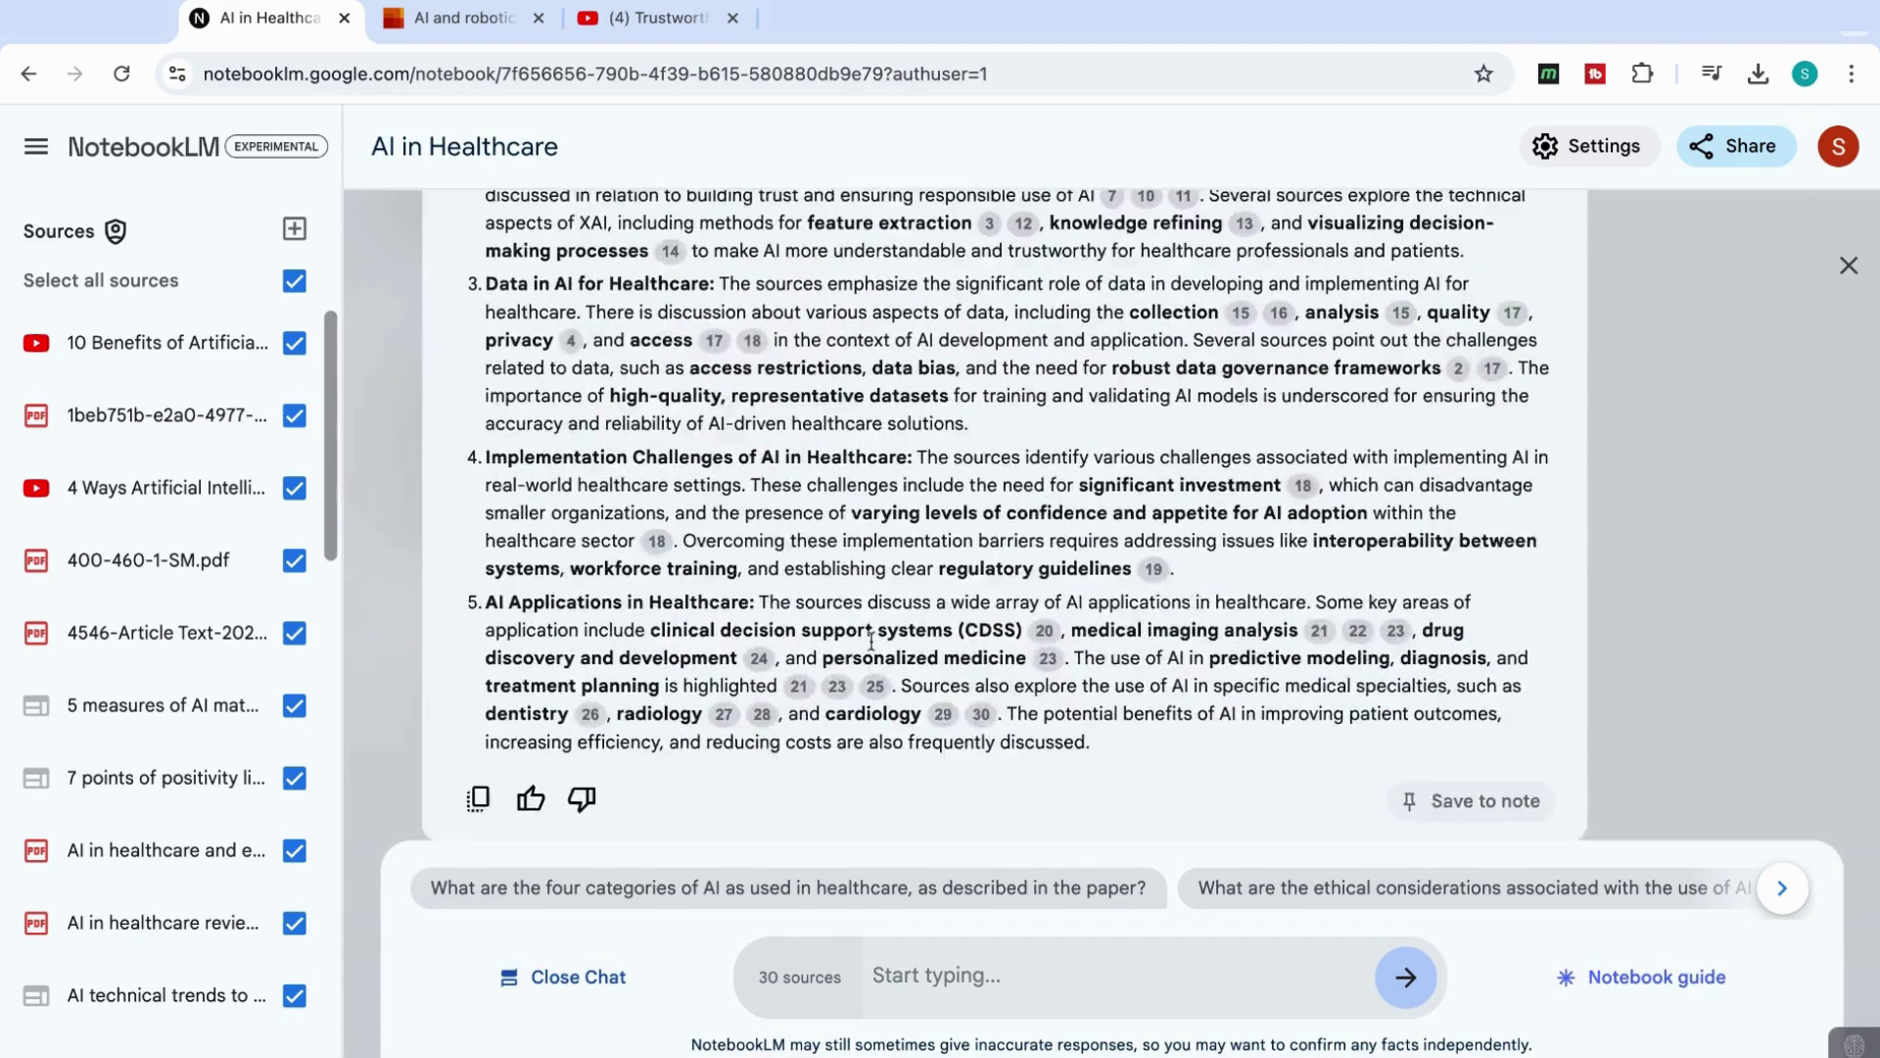
left_click(917, 972)
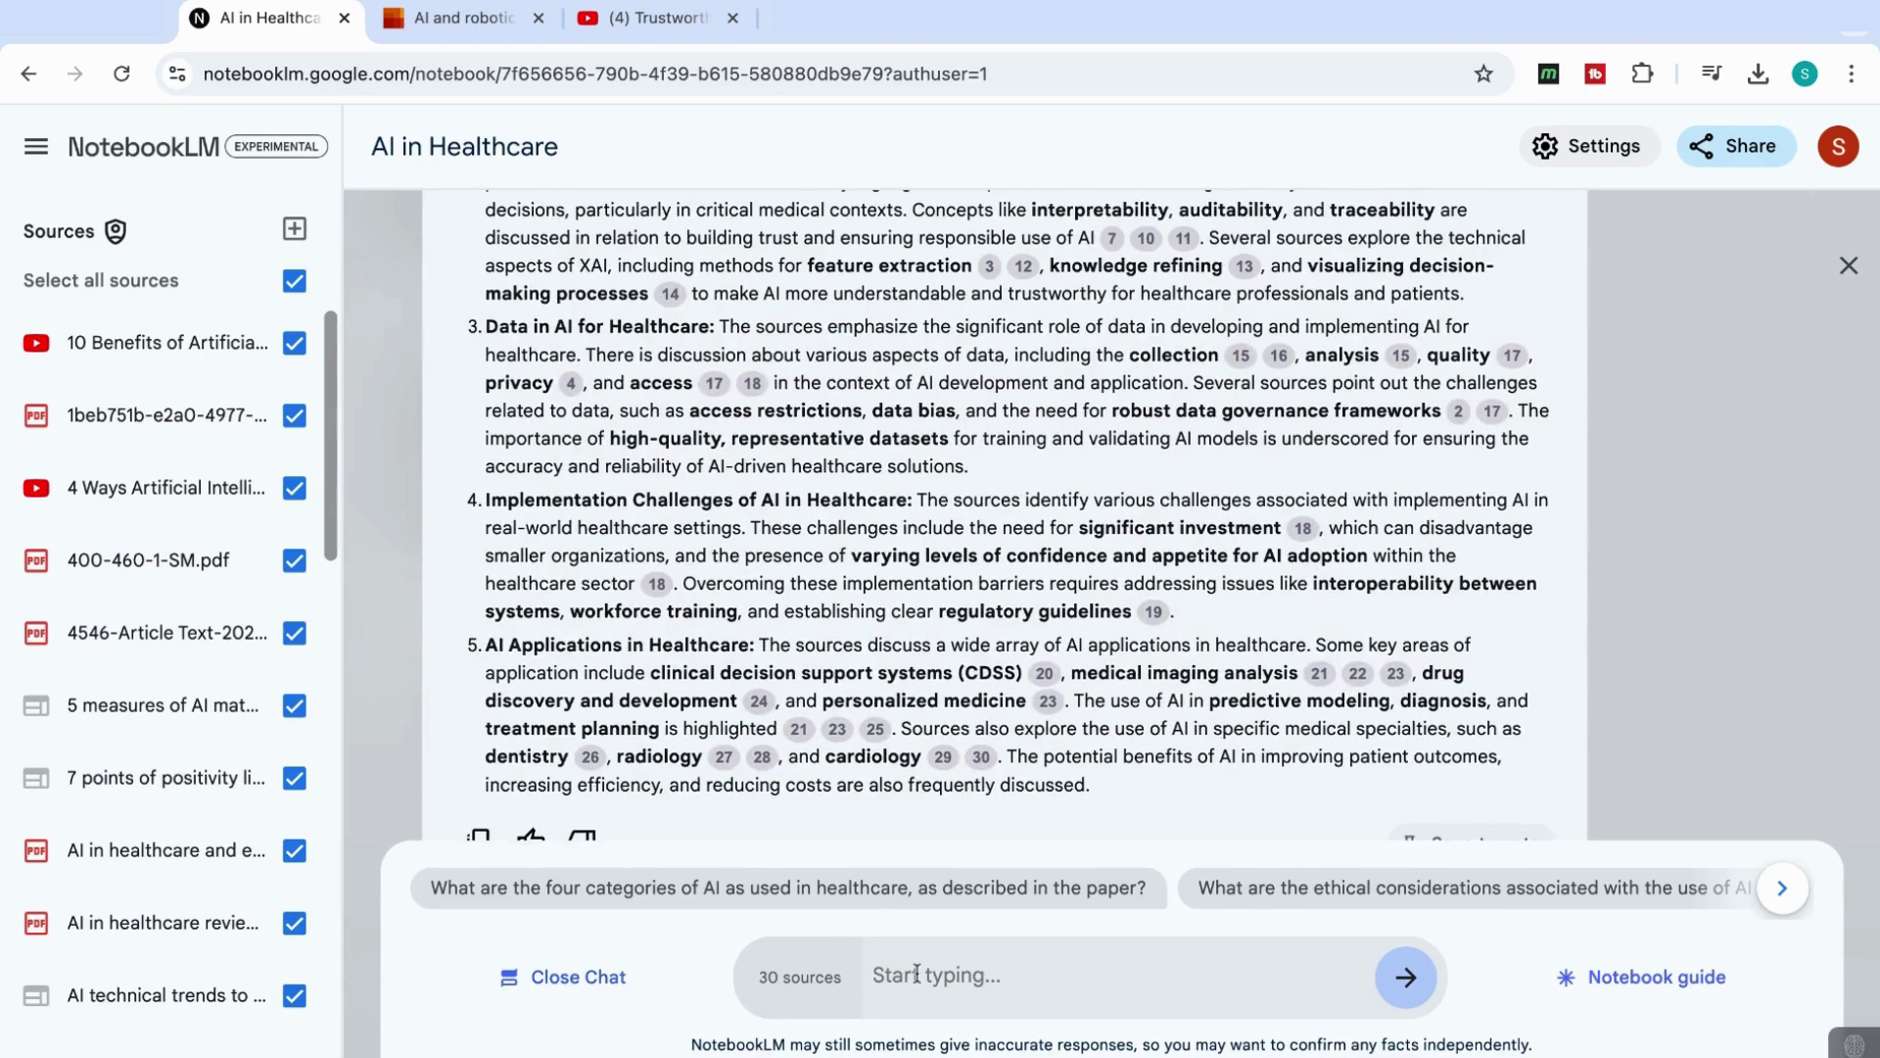
type("Evaluate the practical implications of the collective research findings. How might these results be applied in real-world settings?")
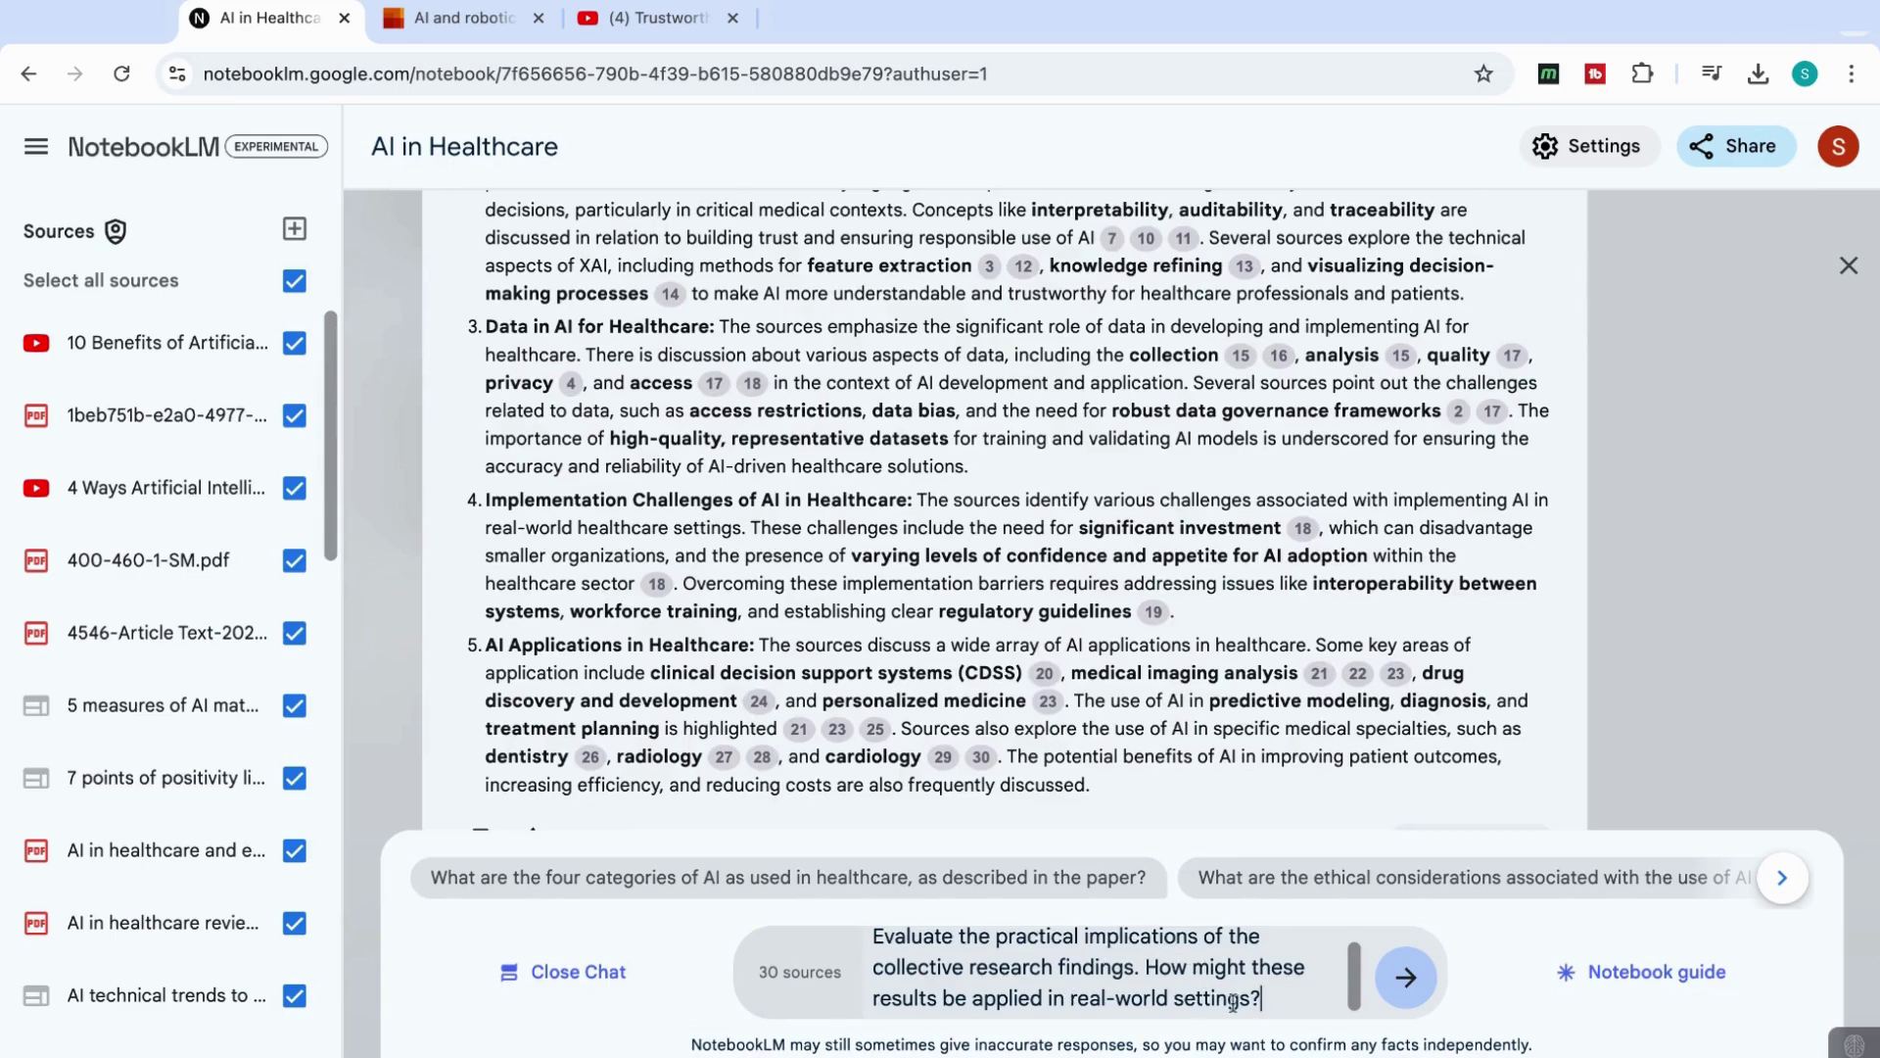
left_click(1407, 976)
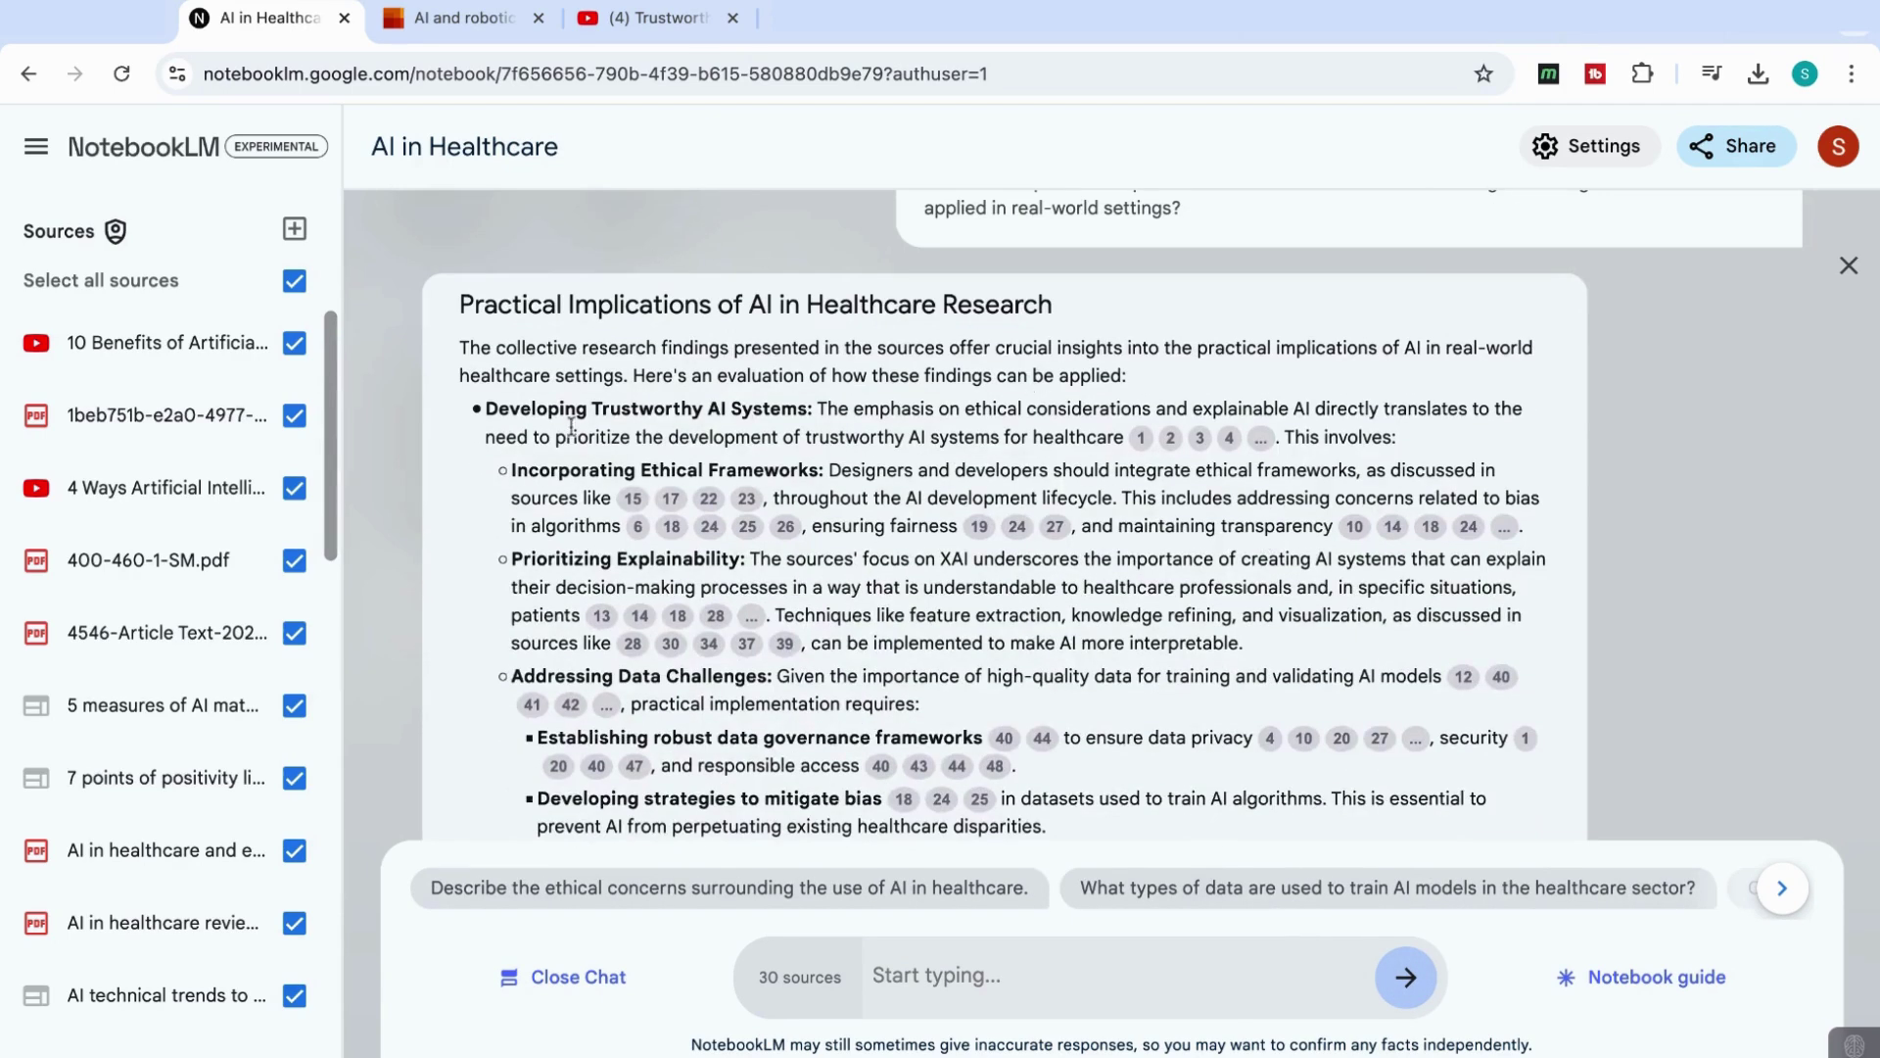
Step: Save the reply as the note 'Practical Implications of AI in Healthcare Research'
scroll(775, 346, "down", 1)
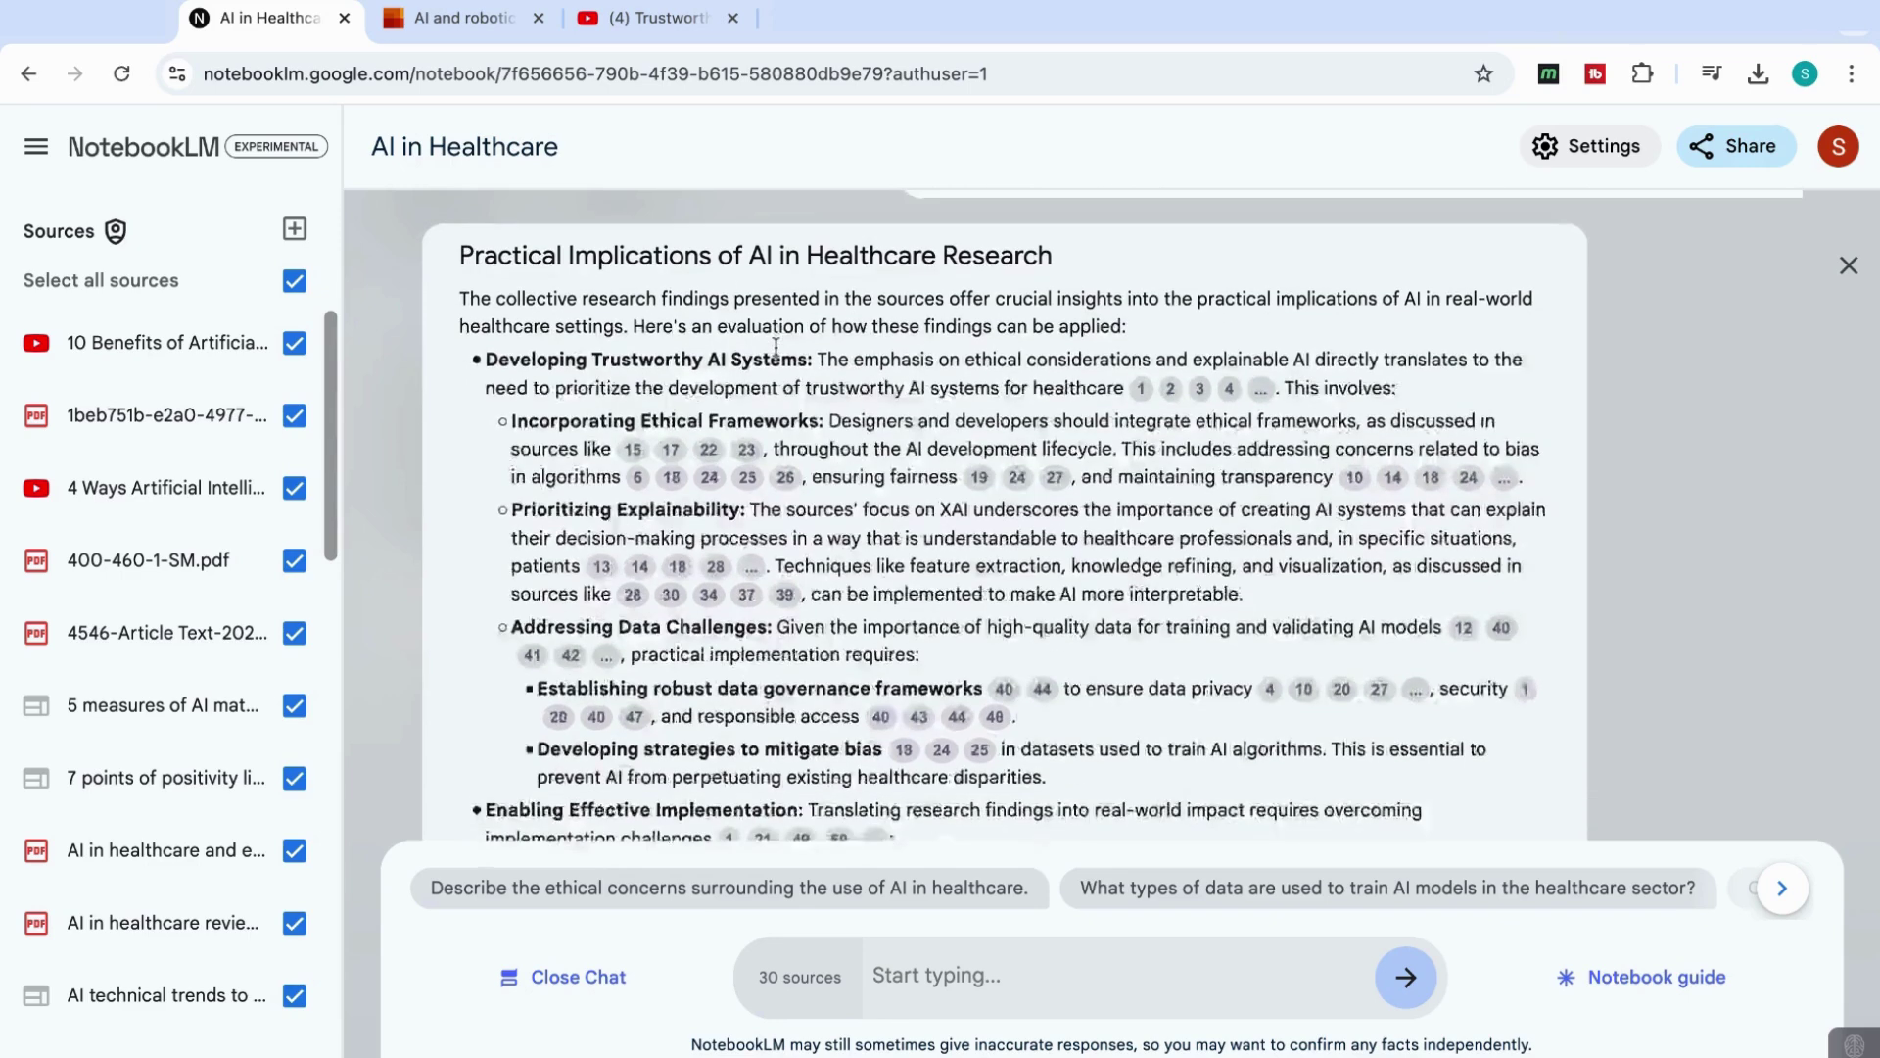
scroll(655, 496, "down", 1)
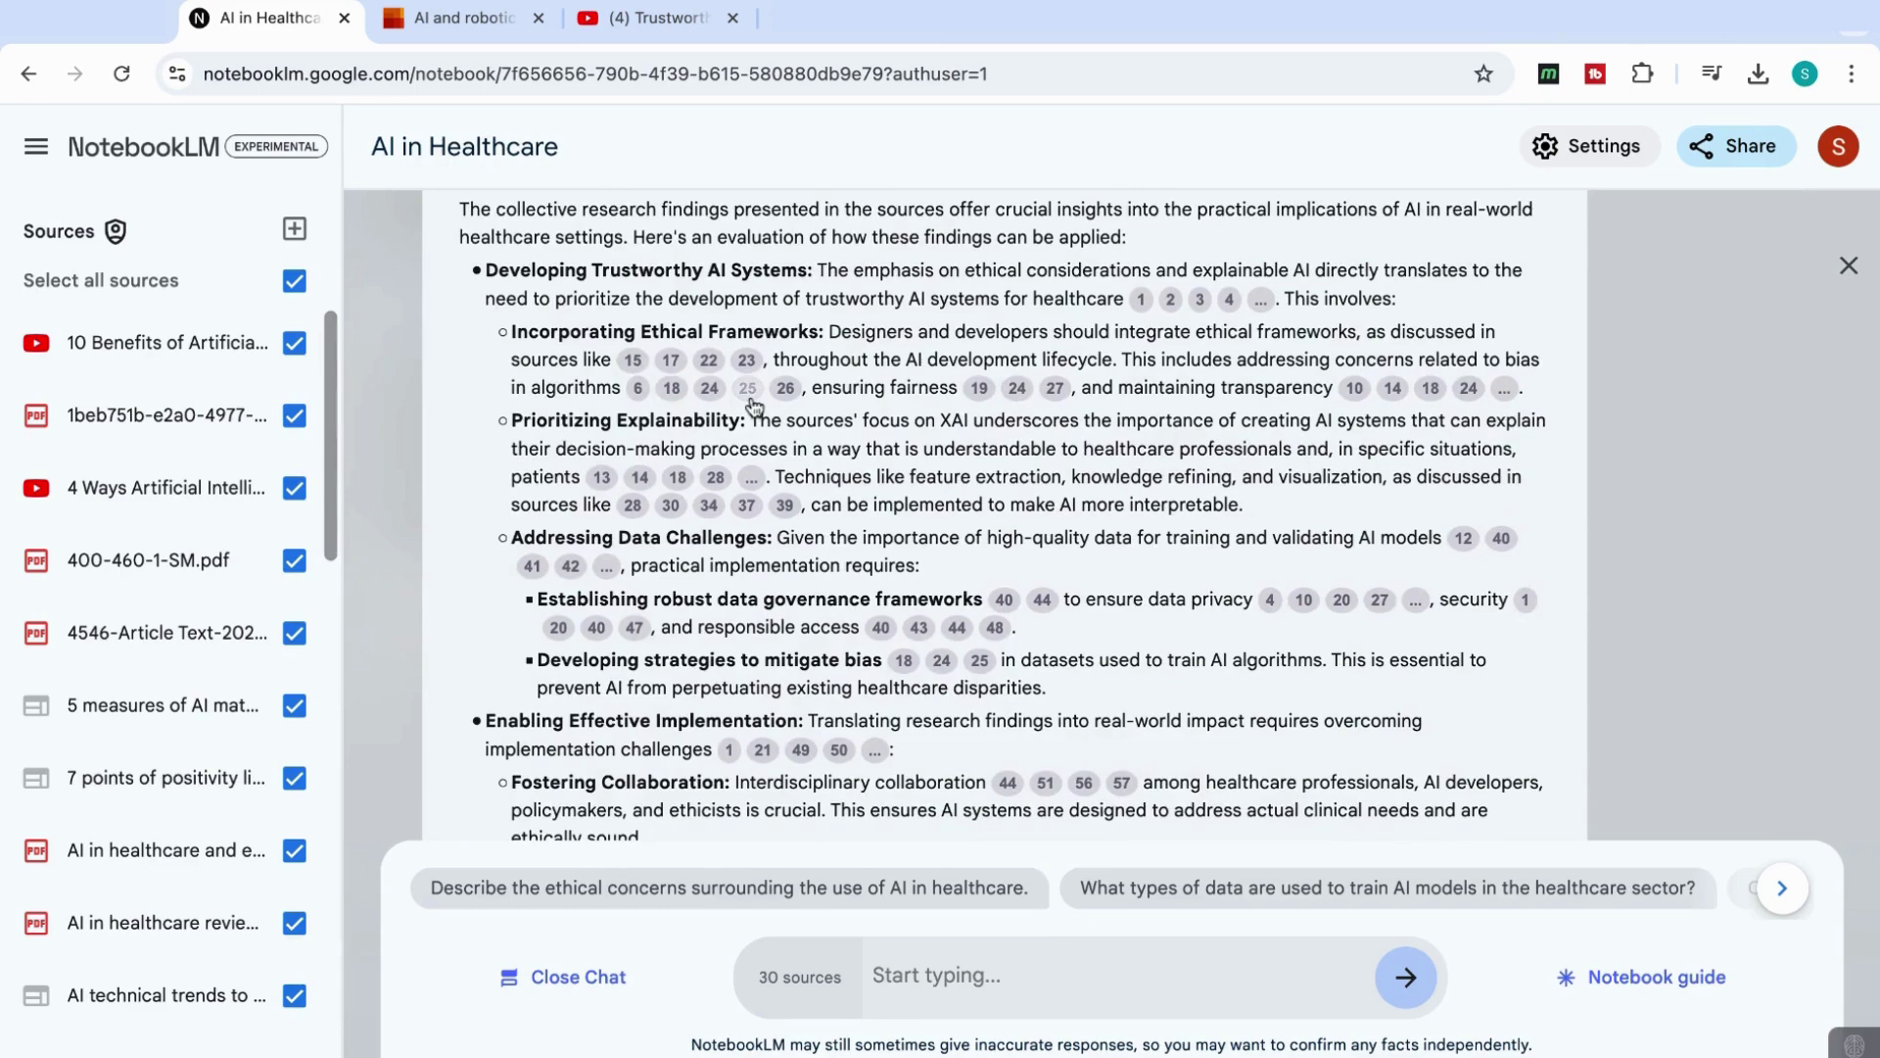
scroll(884, 414, "down", 2)
scroll(928, 656, "down", 8)
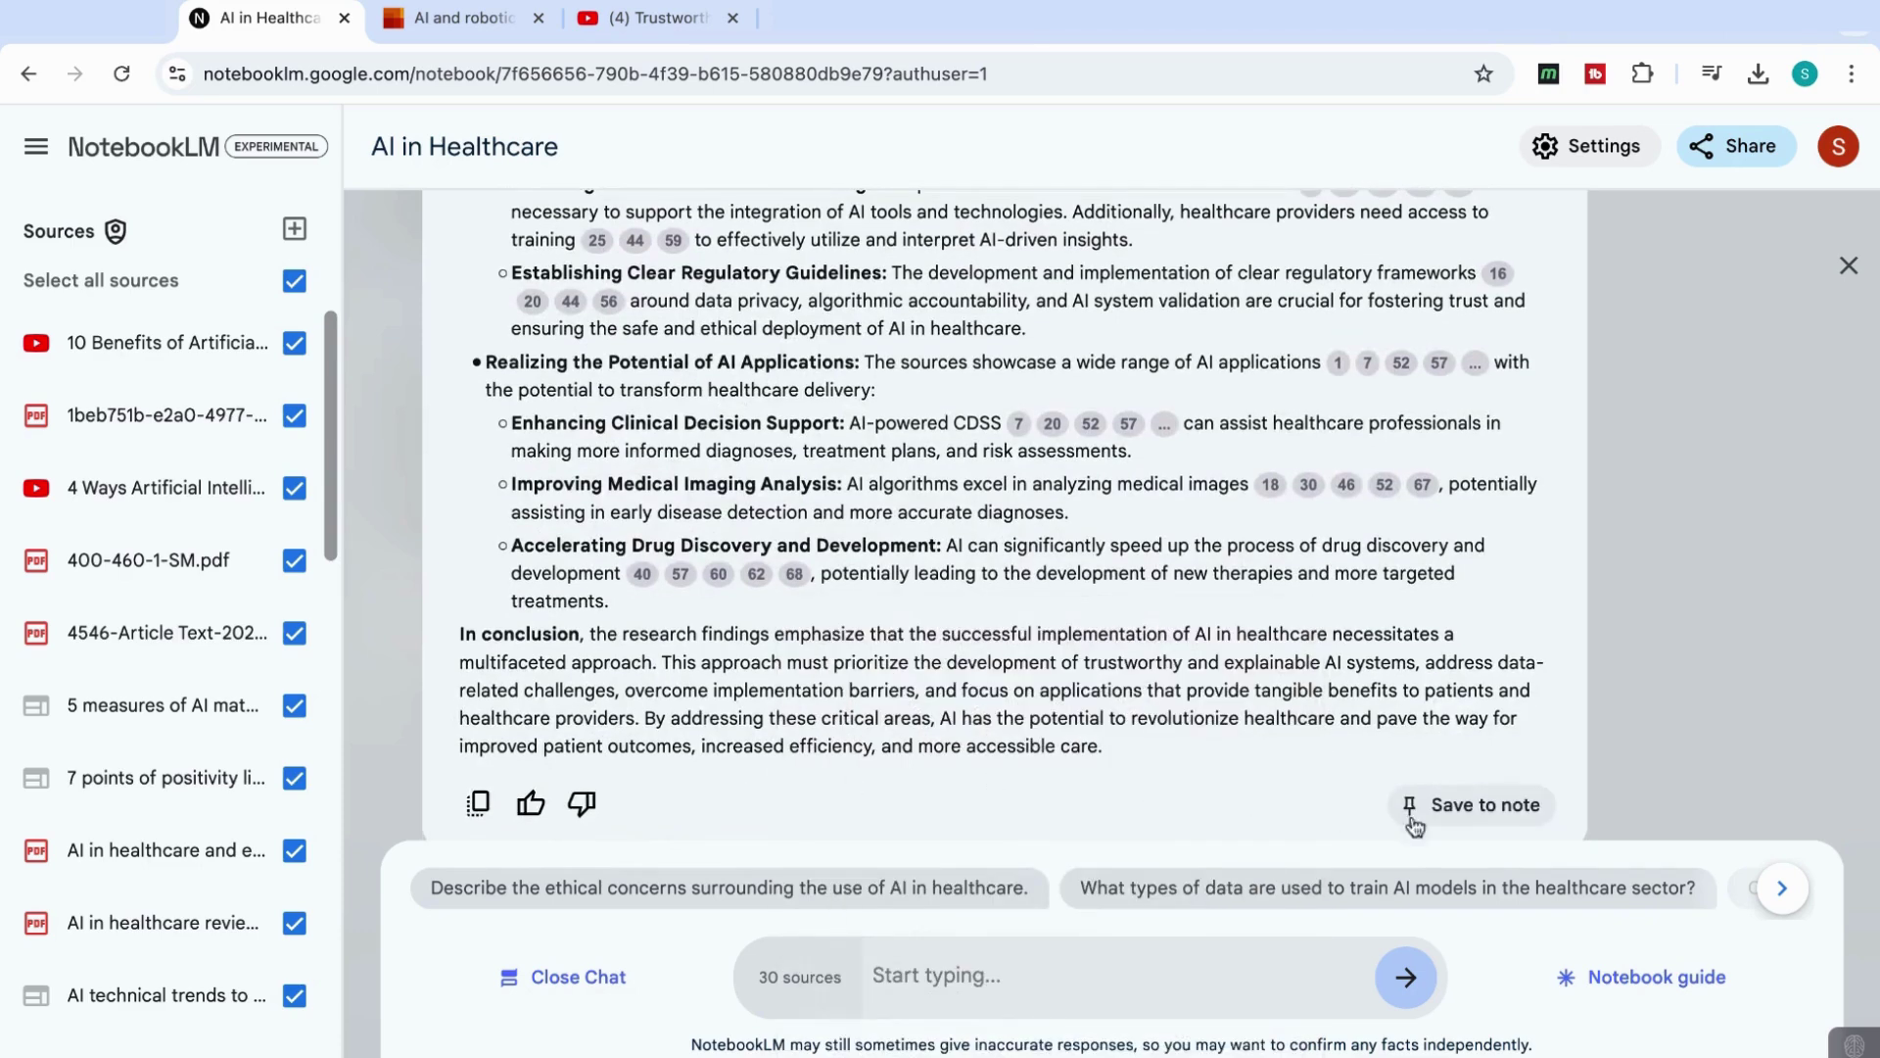
left_click(1474, 808)
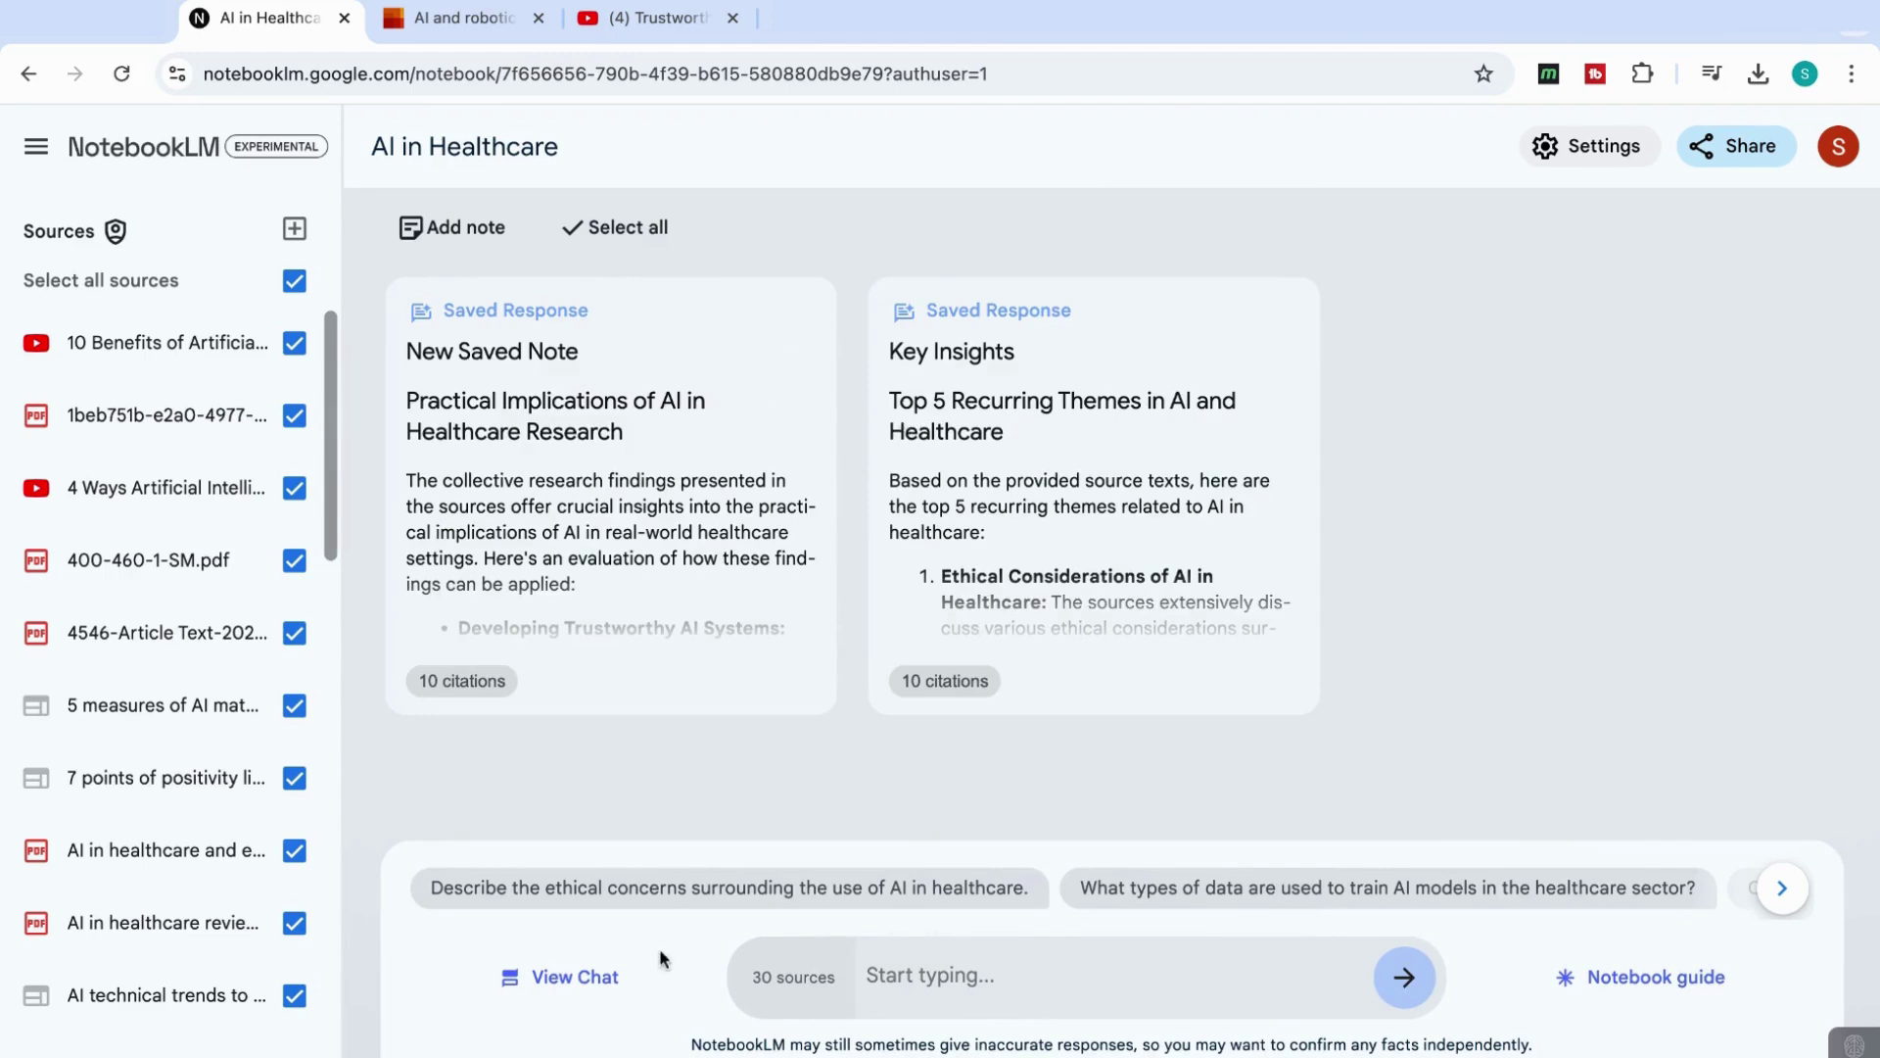
Step: Ask what types of data train healthcare AI models via the suggested question, then show the guide
left_click(581, 983)
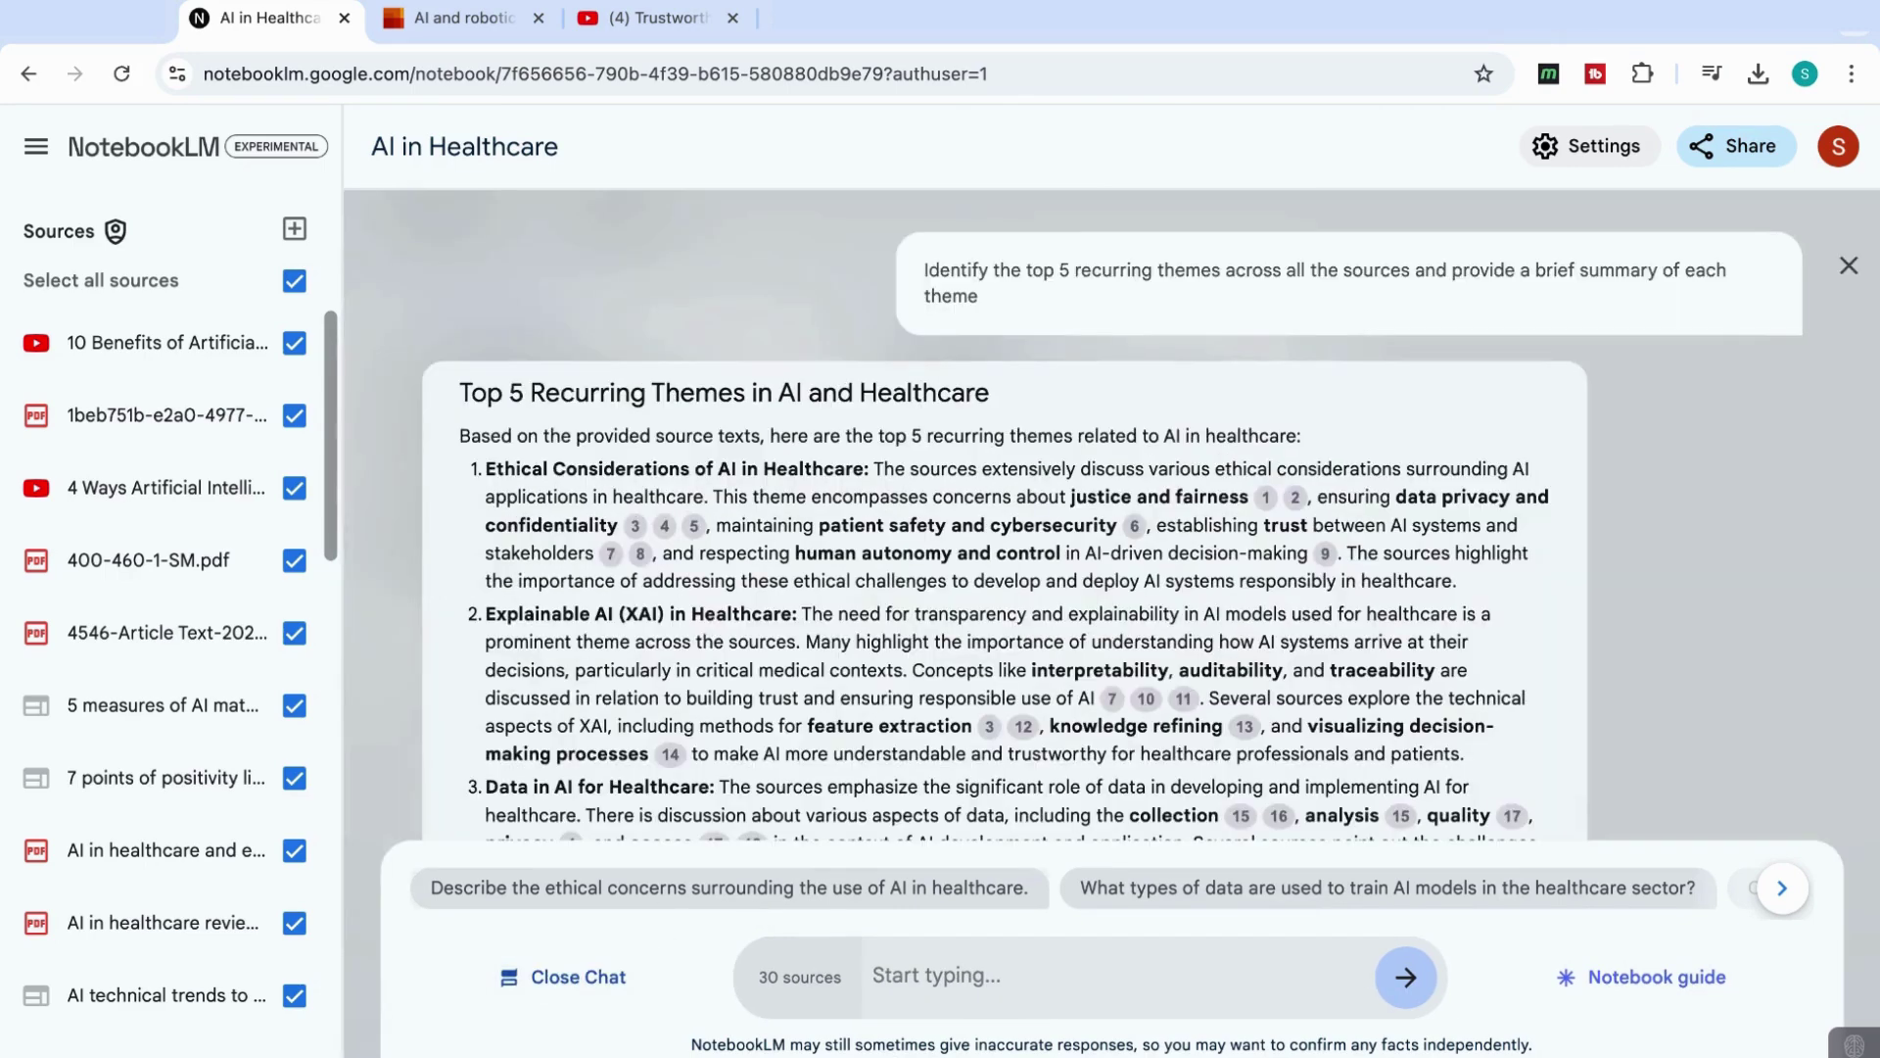
left_click(1189, 895)
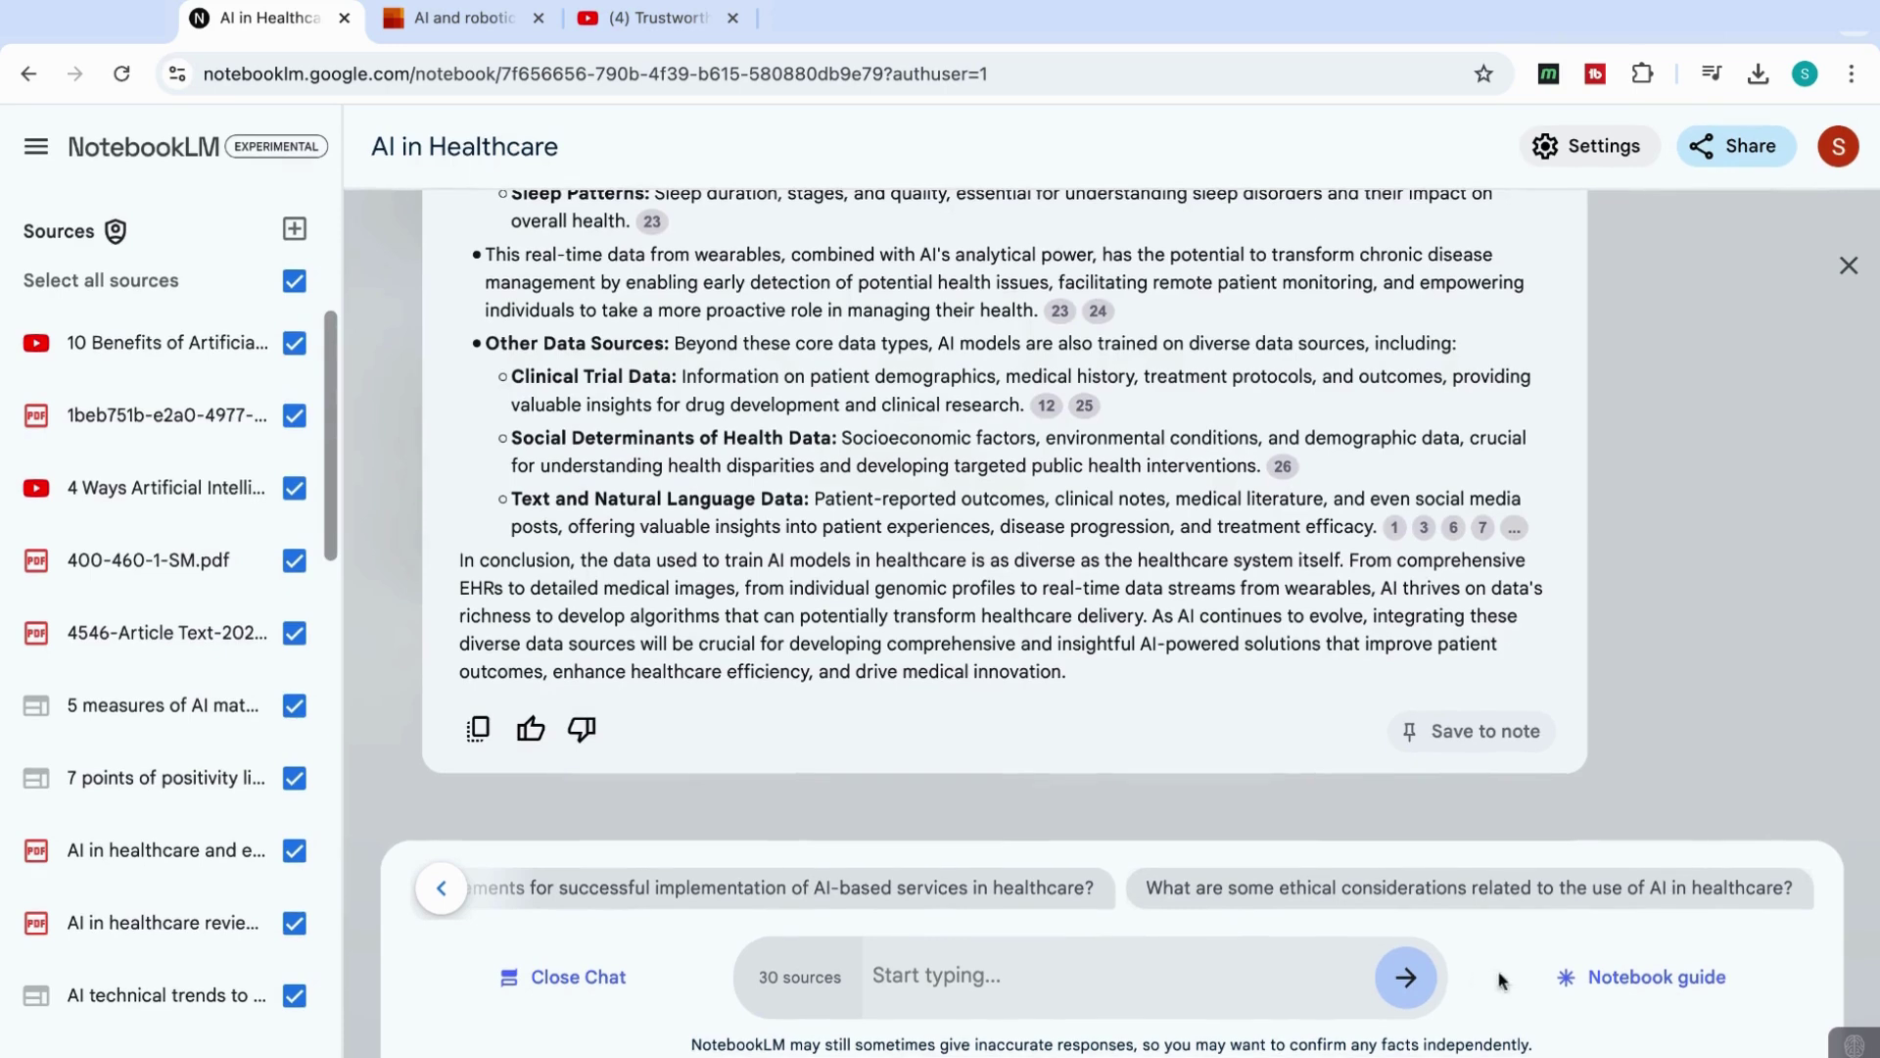
left_click(1659, 984)
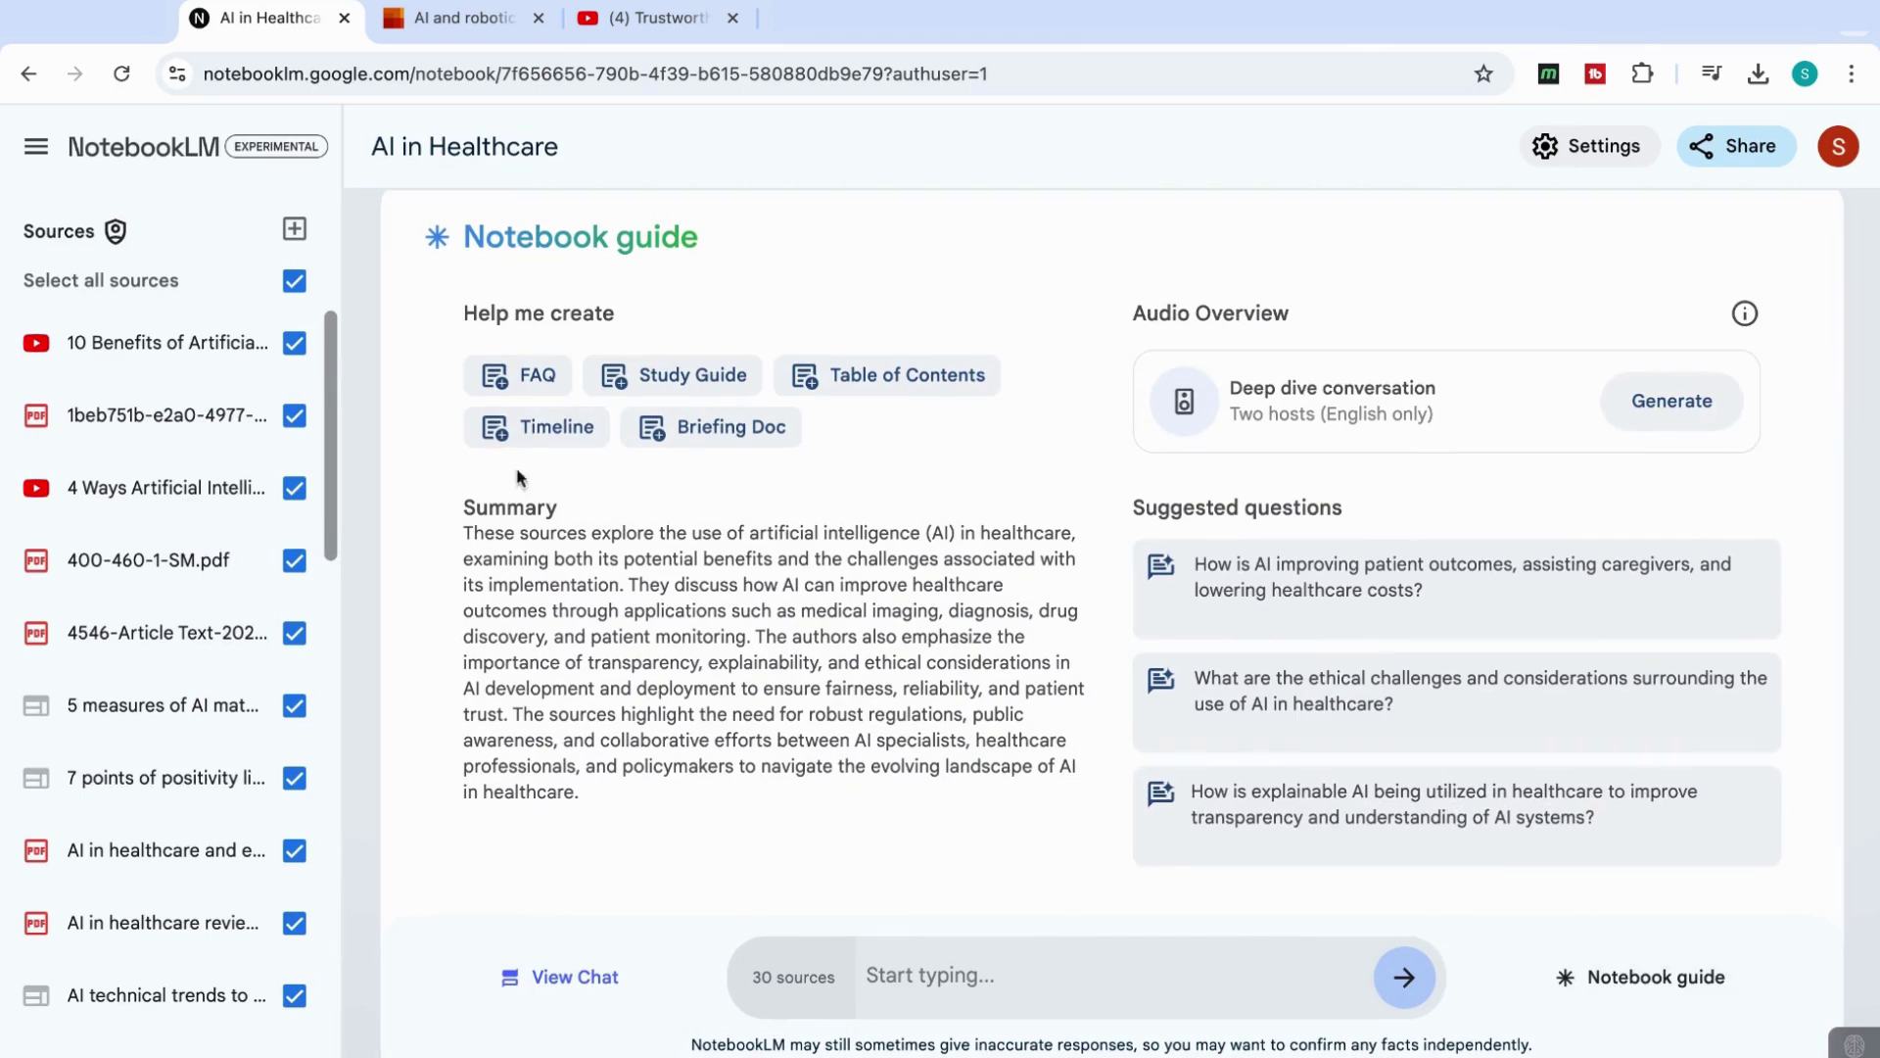
Step: Generate the 'AI in Healthcare FAQ' note from all sources and collapse it after reviewing
left_click(542, 388)
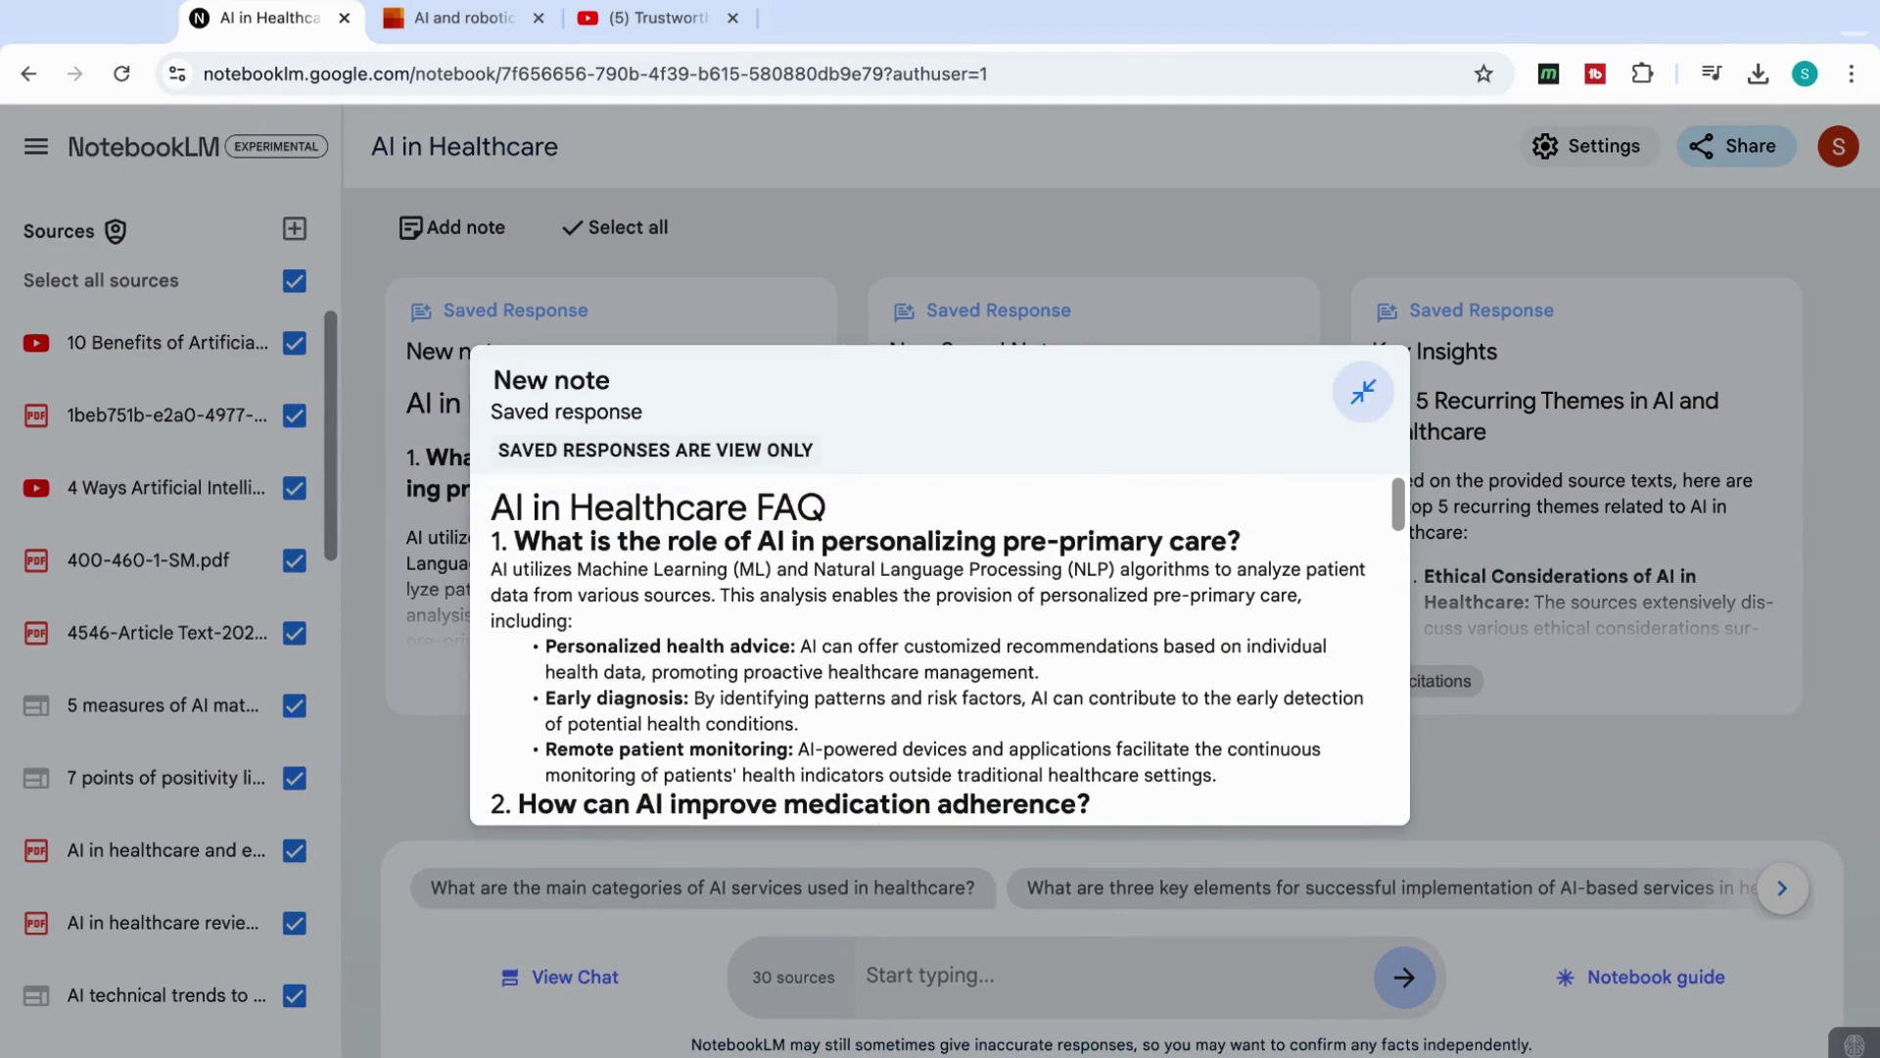
scroll(940, 647, "down", 20)
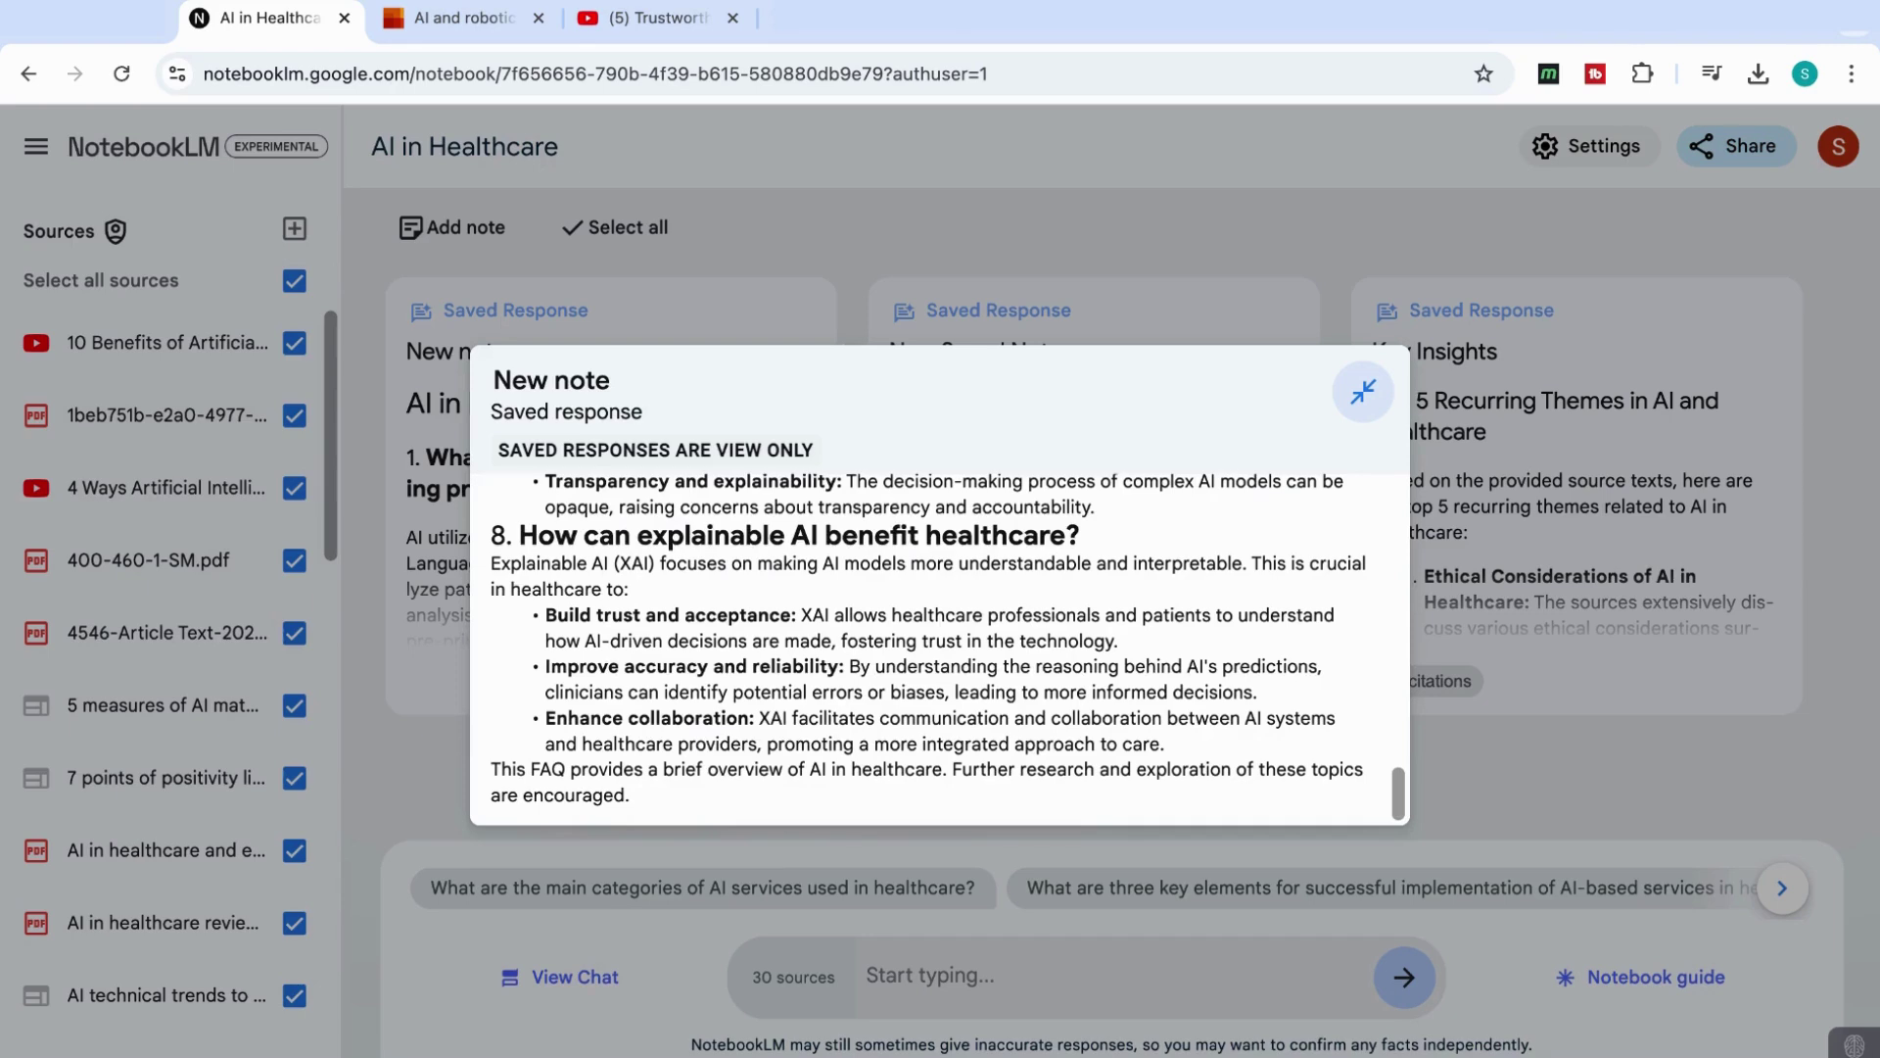
left_click(1123, 333)
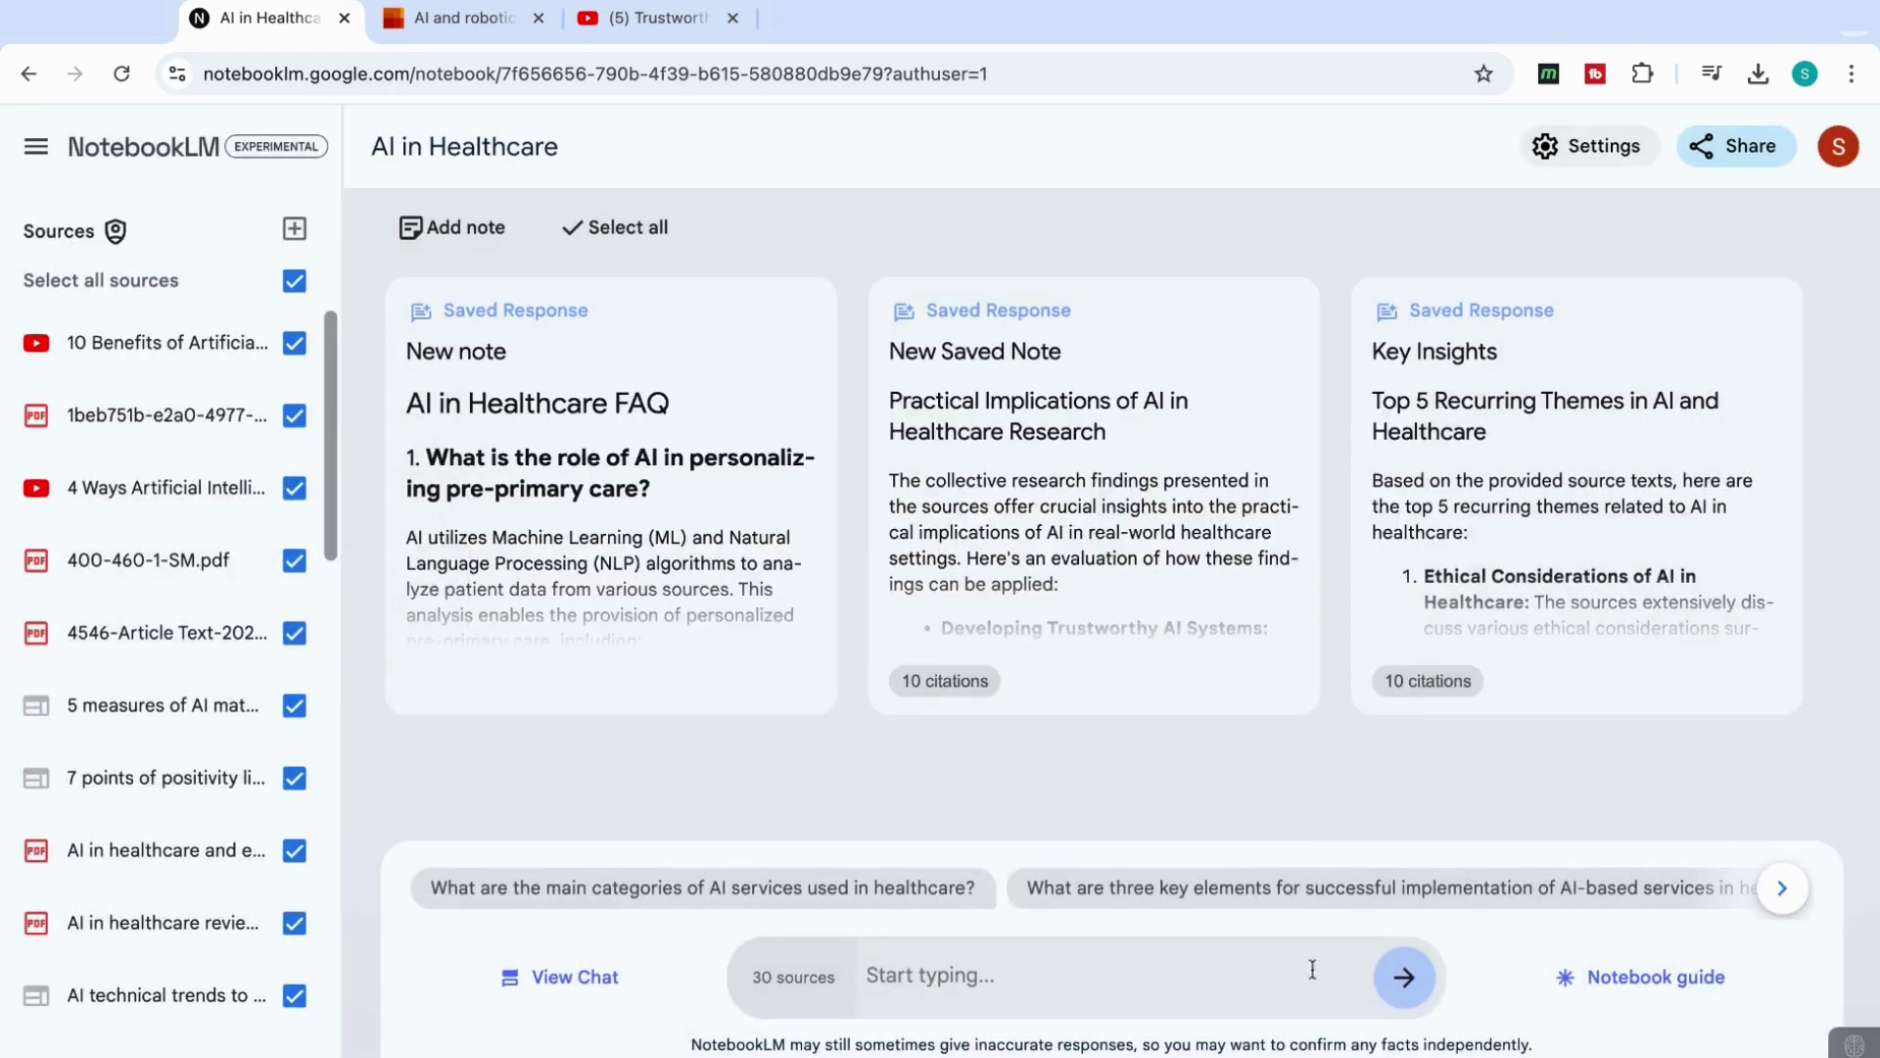
Step: Generate 'AI in Healthcare: A Comprehensive Study Guide' with quiz and answer key, then close it
left_click(1577, 976)
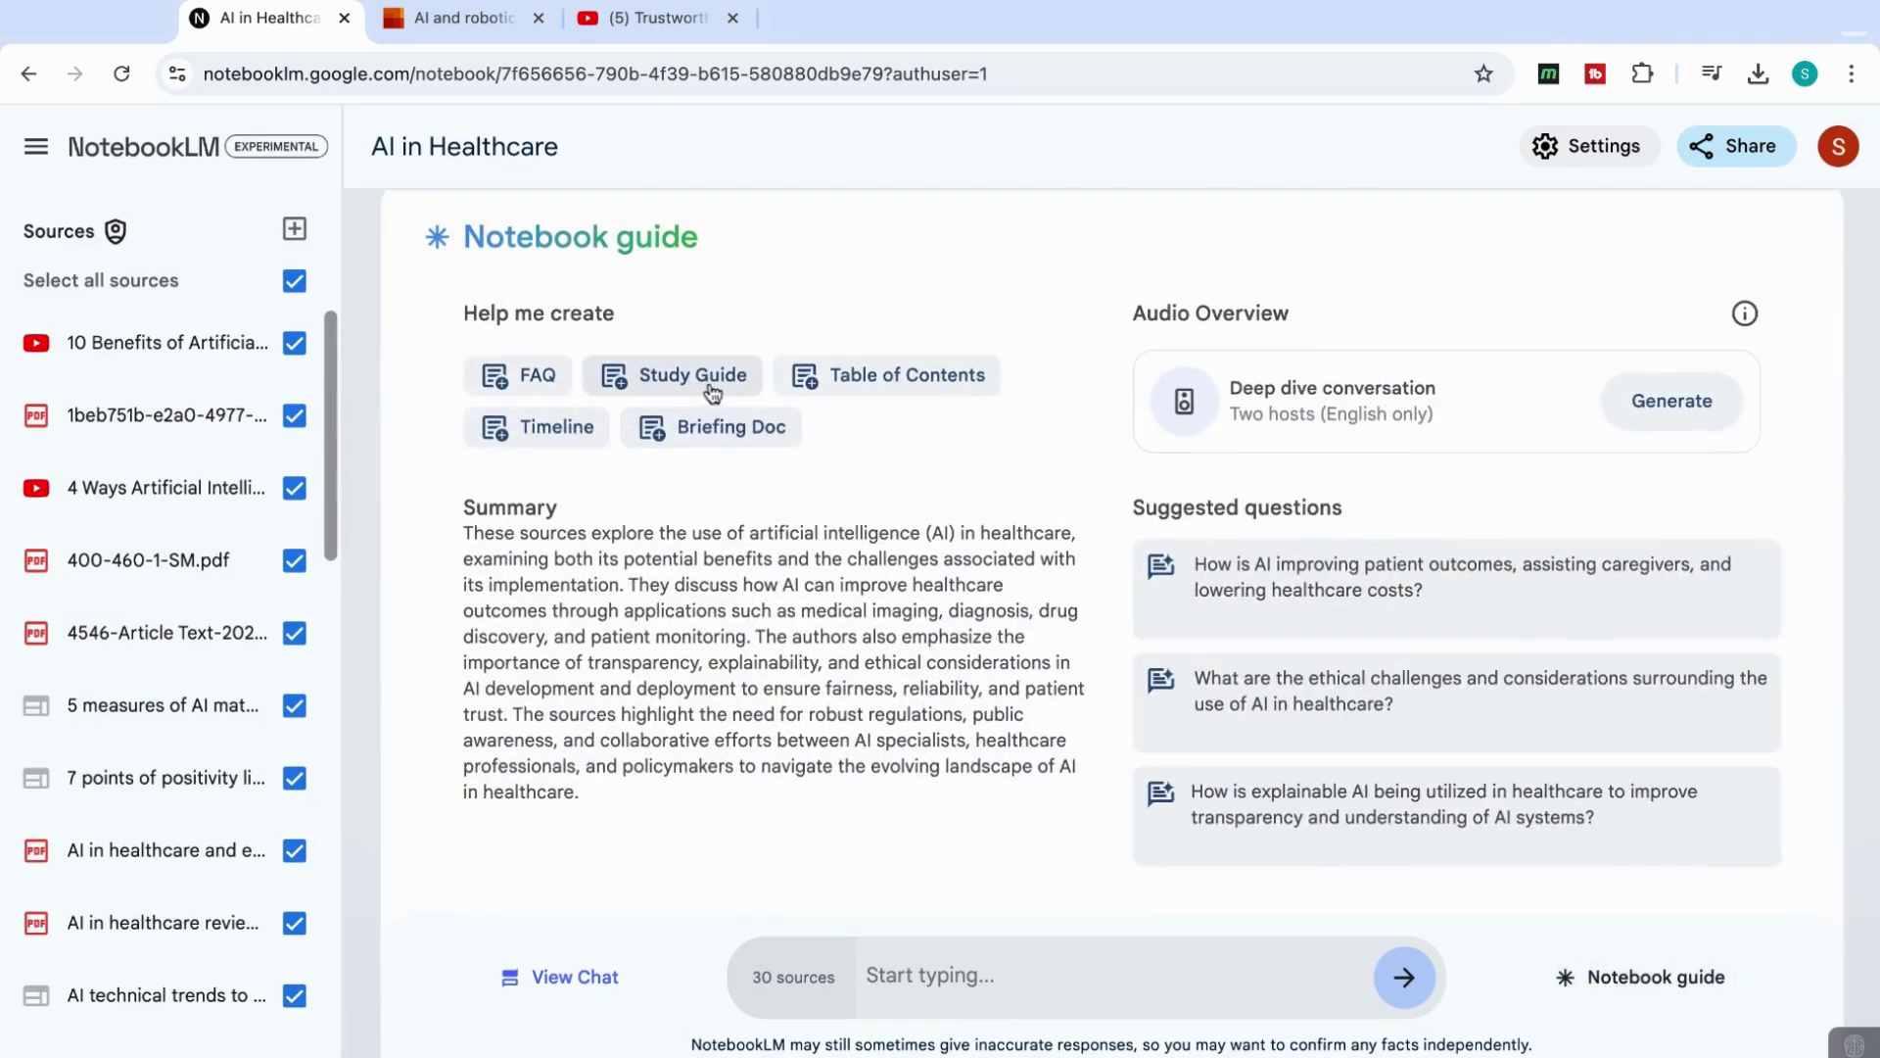
left_click(712, 393)
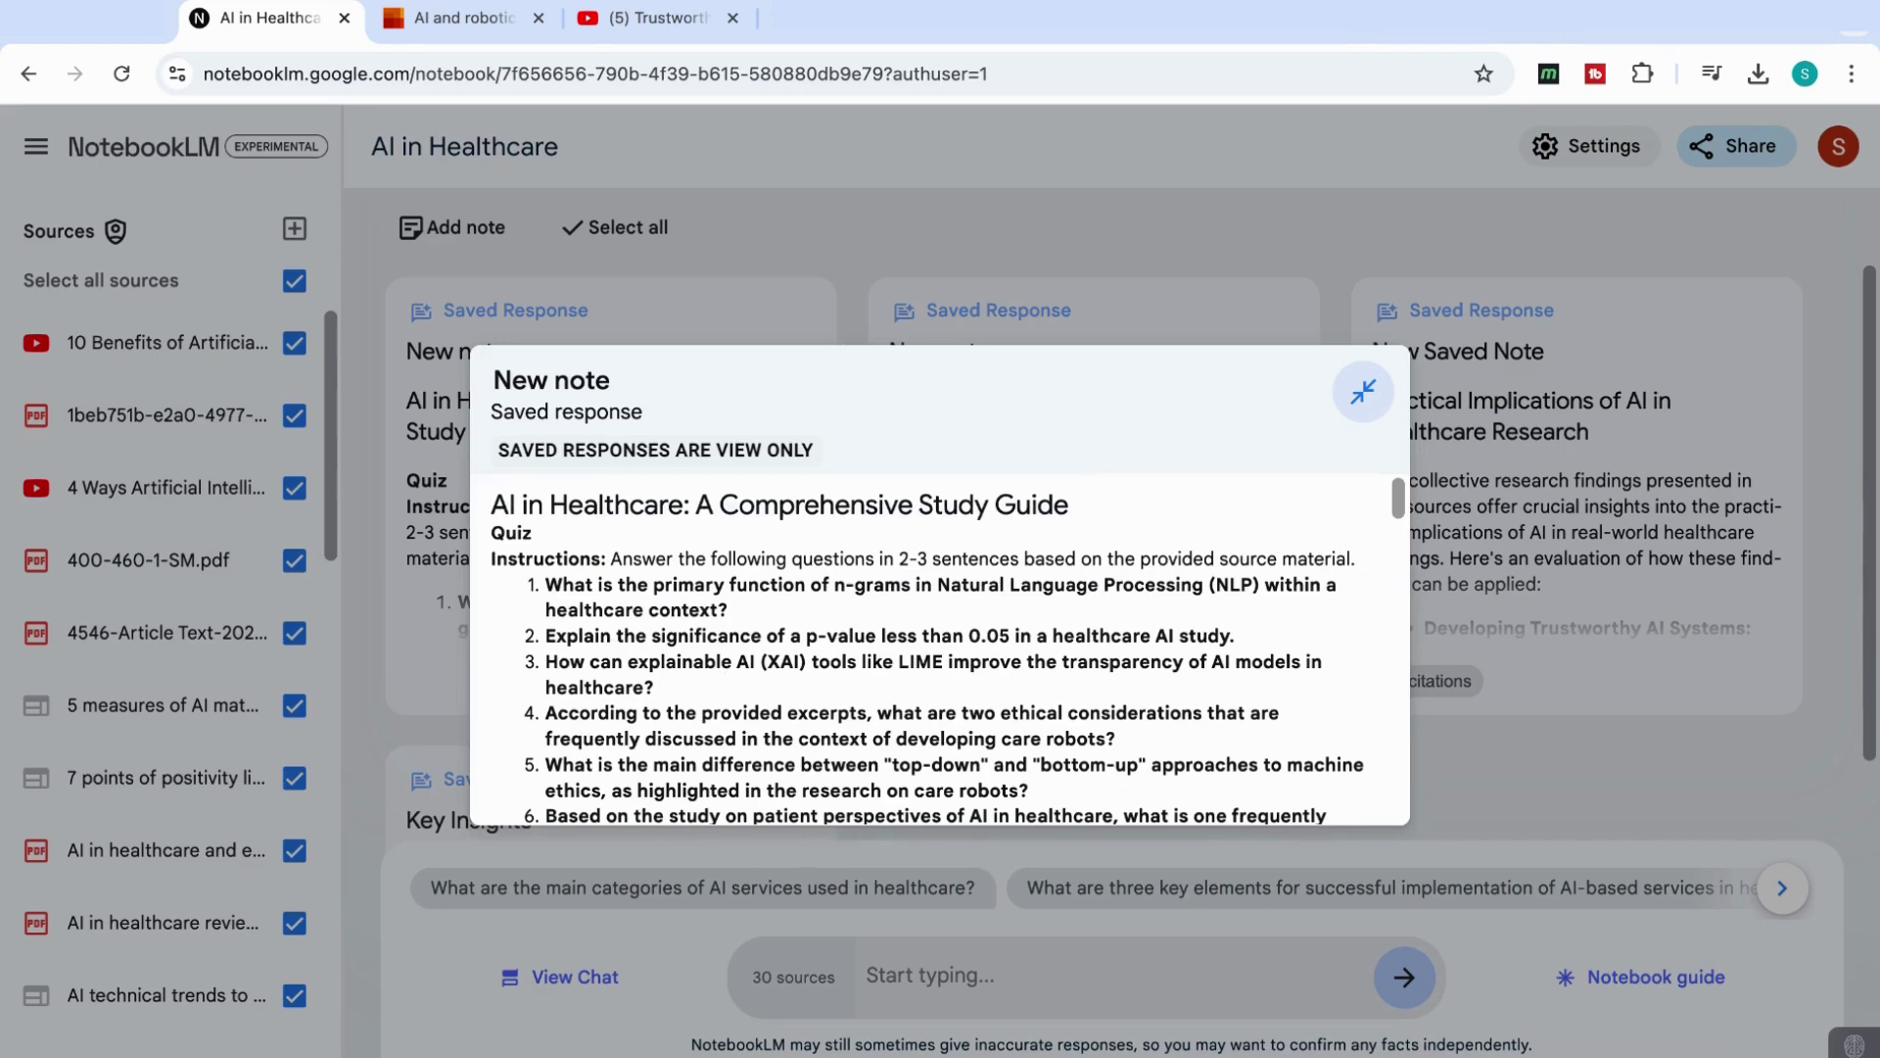
scroll(949, 647, "down", 1)
scroll(728, 699, "down", 6)
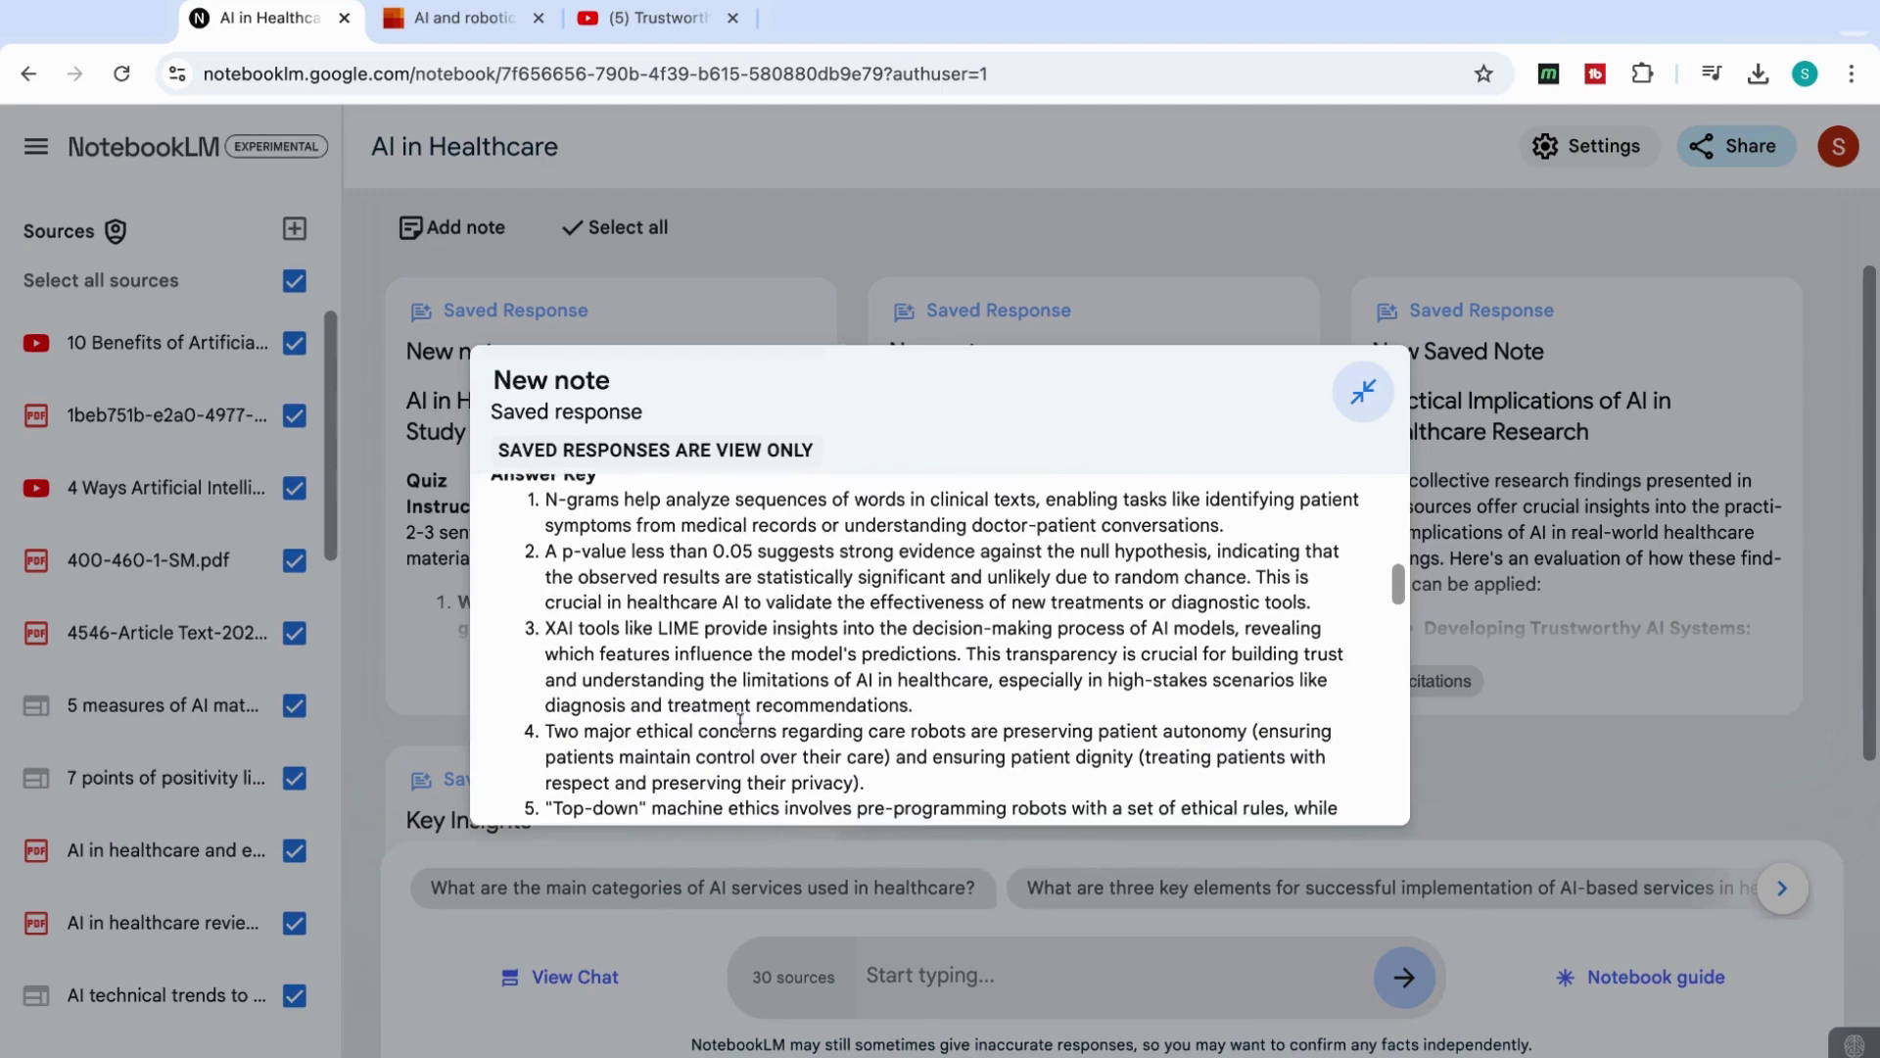
scroll(725, 649, "down", 5)
left_click(294, 281)
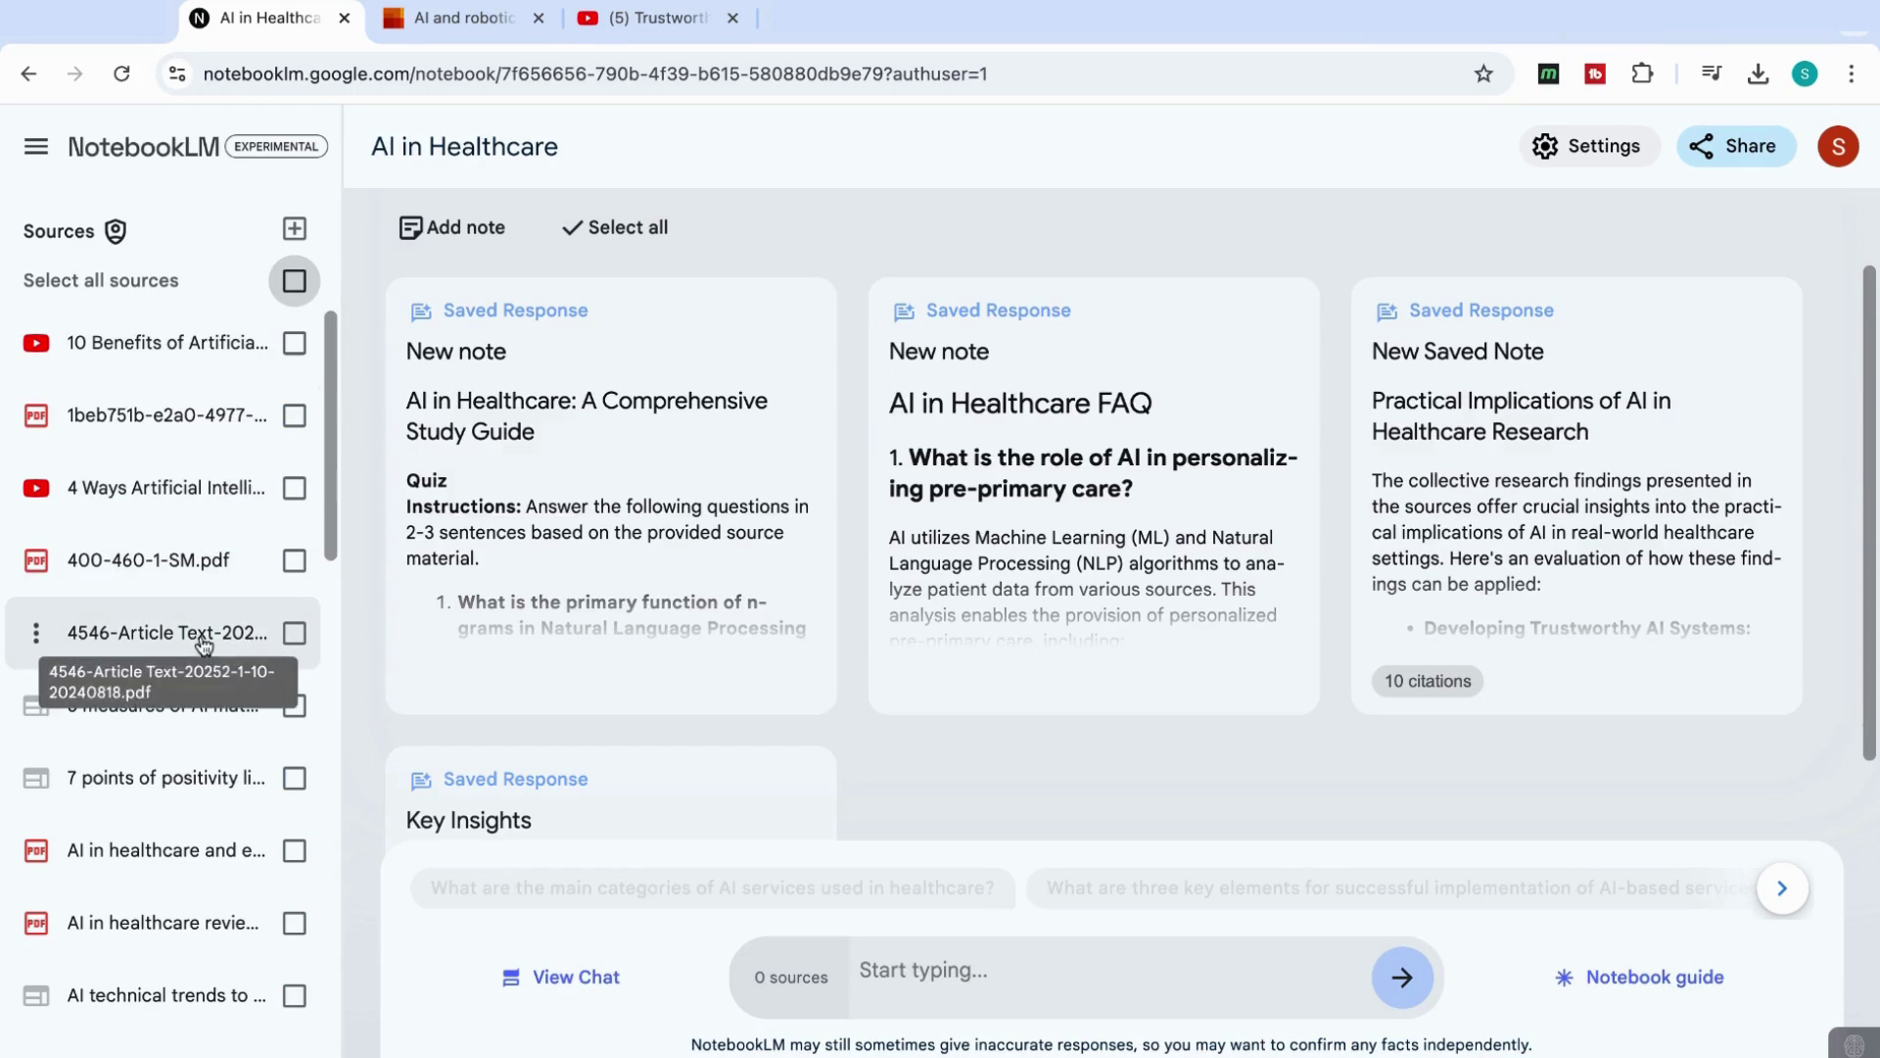
Step: Open the AI in Healthcare narrative review source and scroll through it
left_click(160, 439)
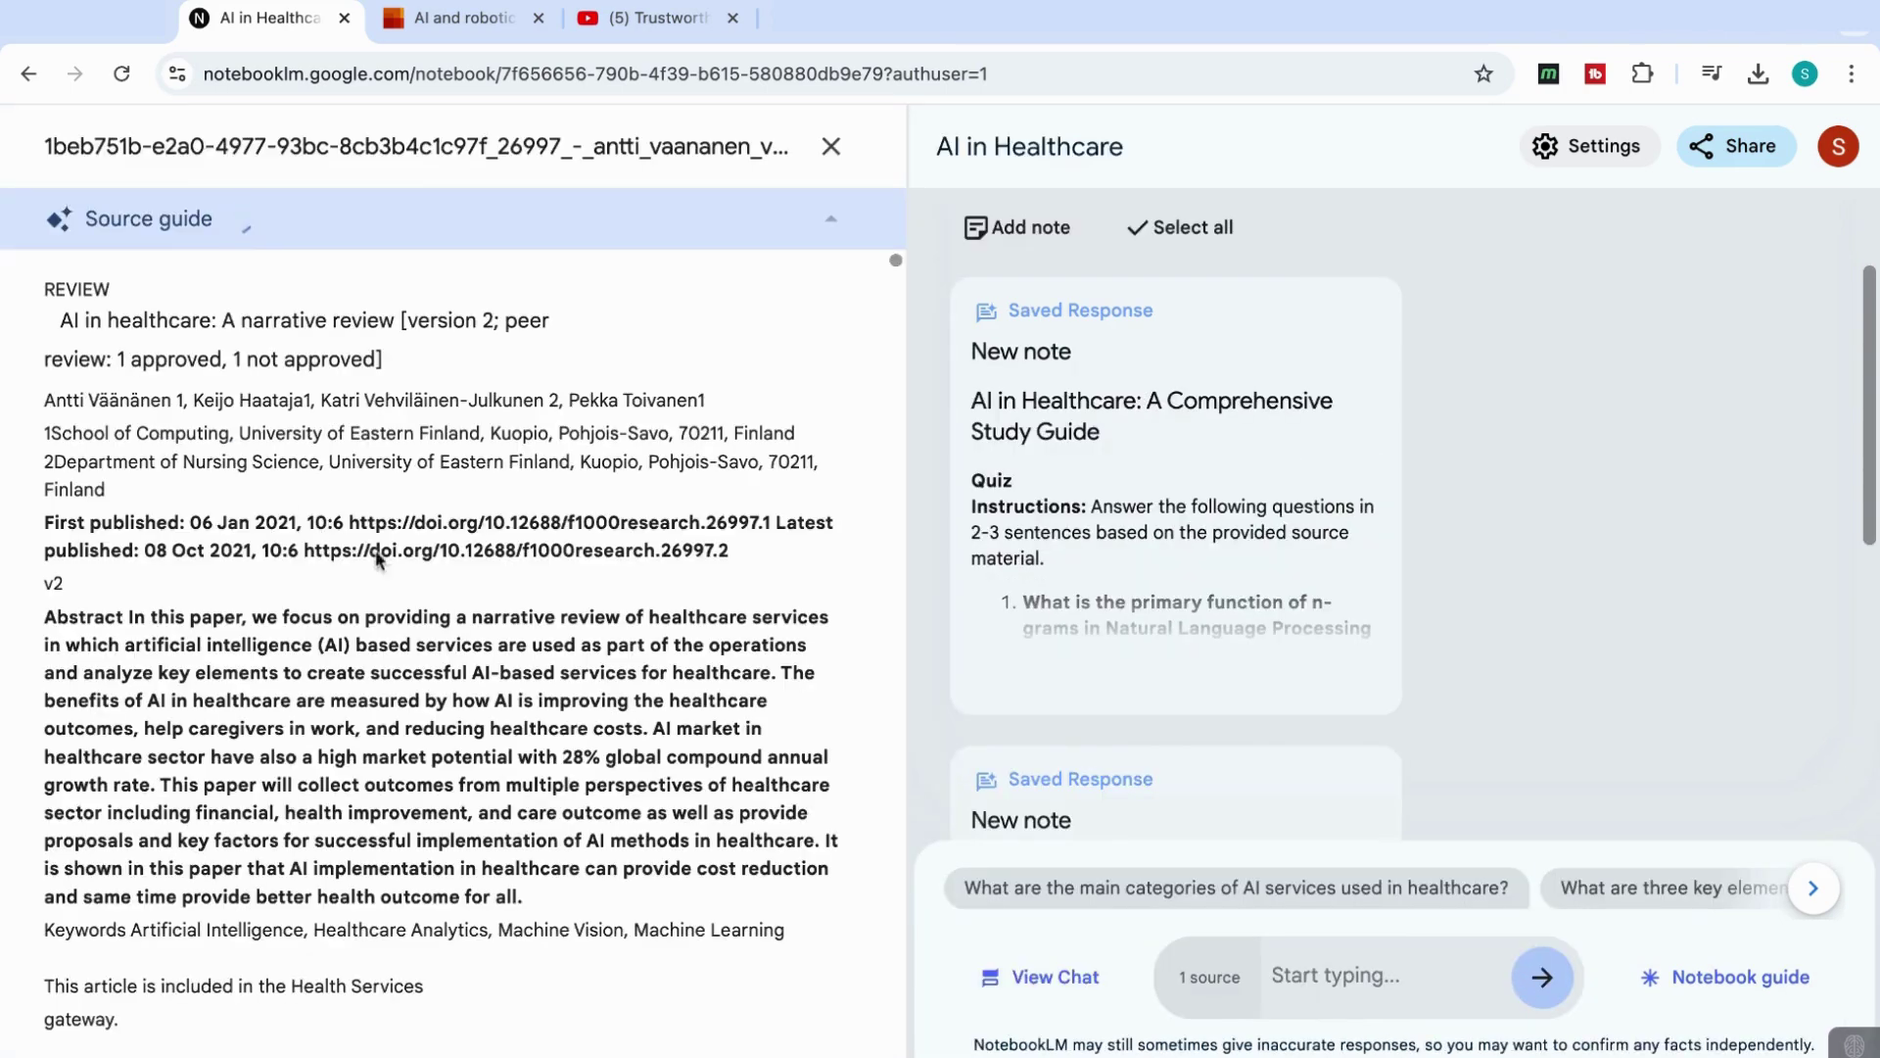
scroll(414, 642, "down", 1)
scroll(415, 641, "down", 5)
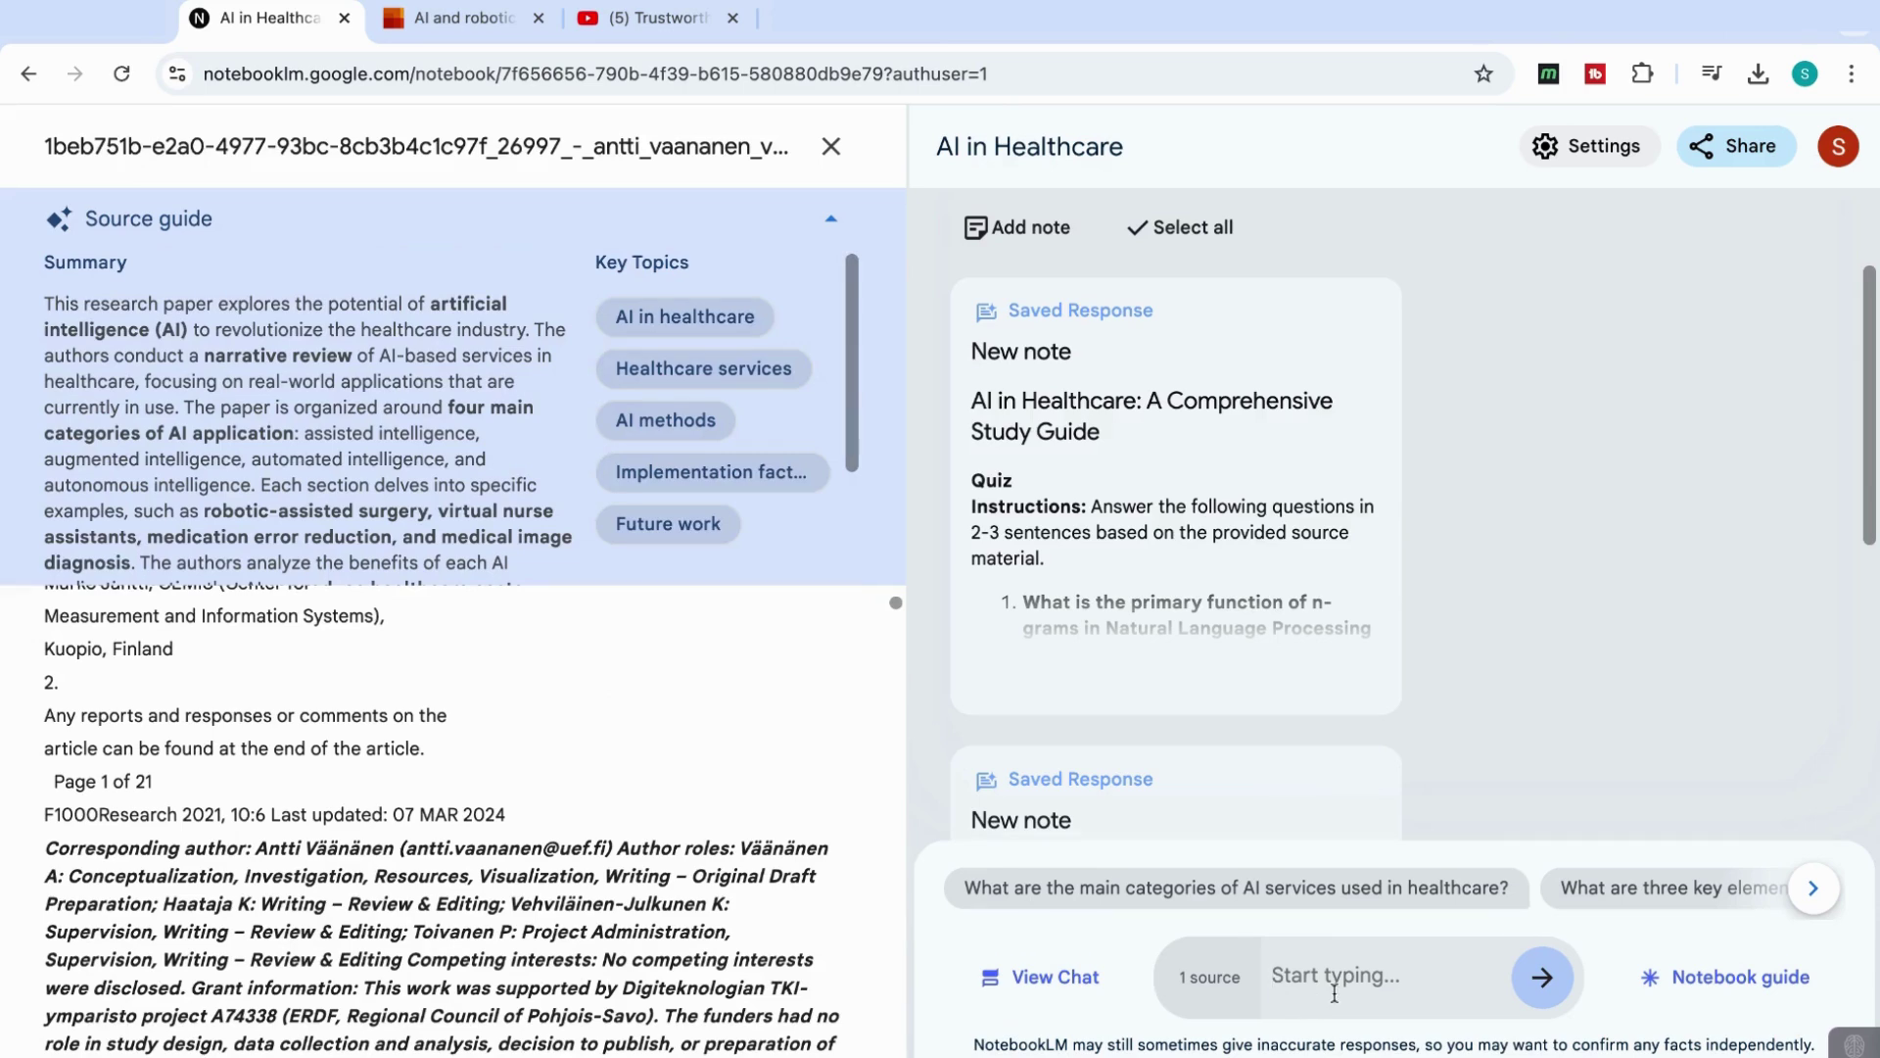
Step: Ask for a summary and key insights of the review and save the answer as a note
key("super+v")
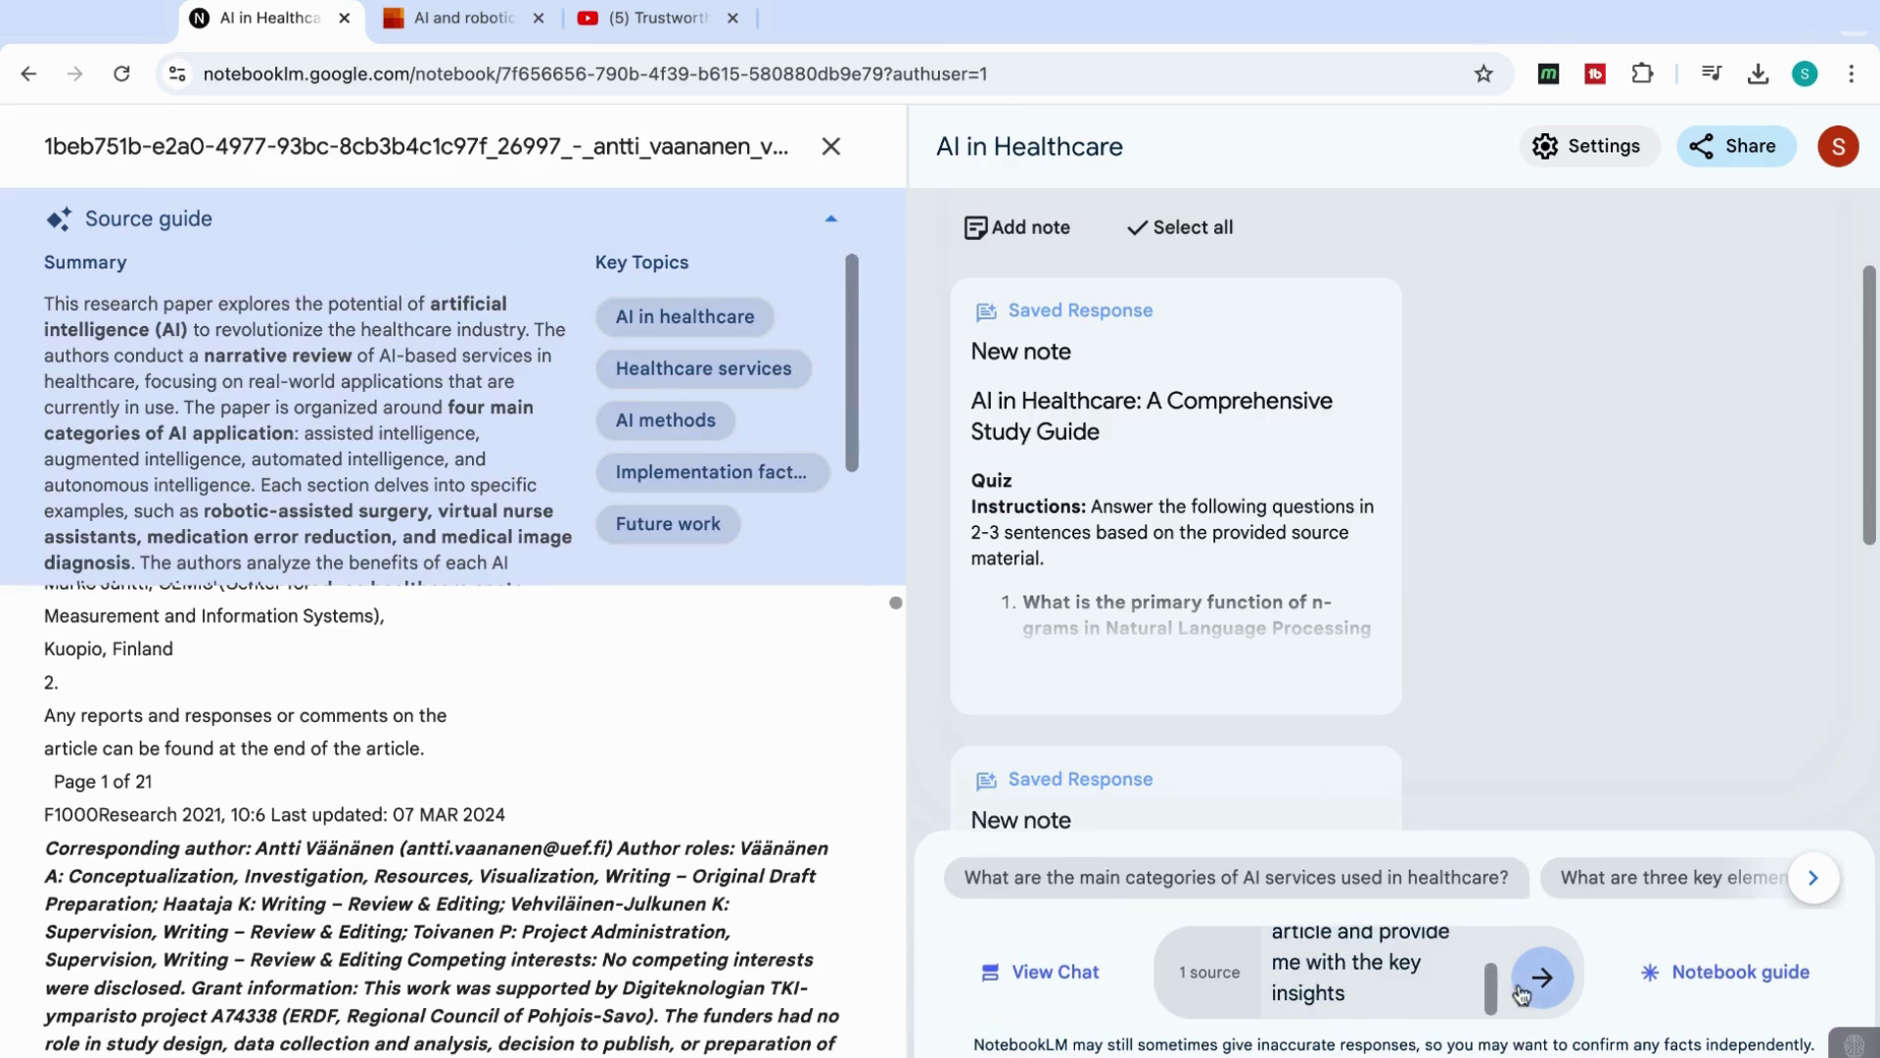
left_click(1543, 982)
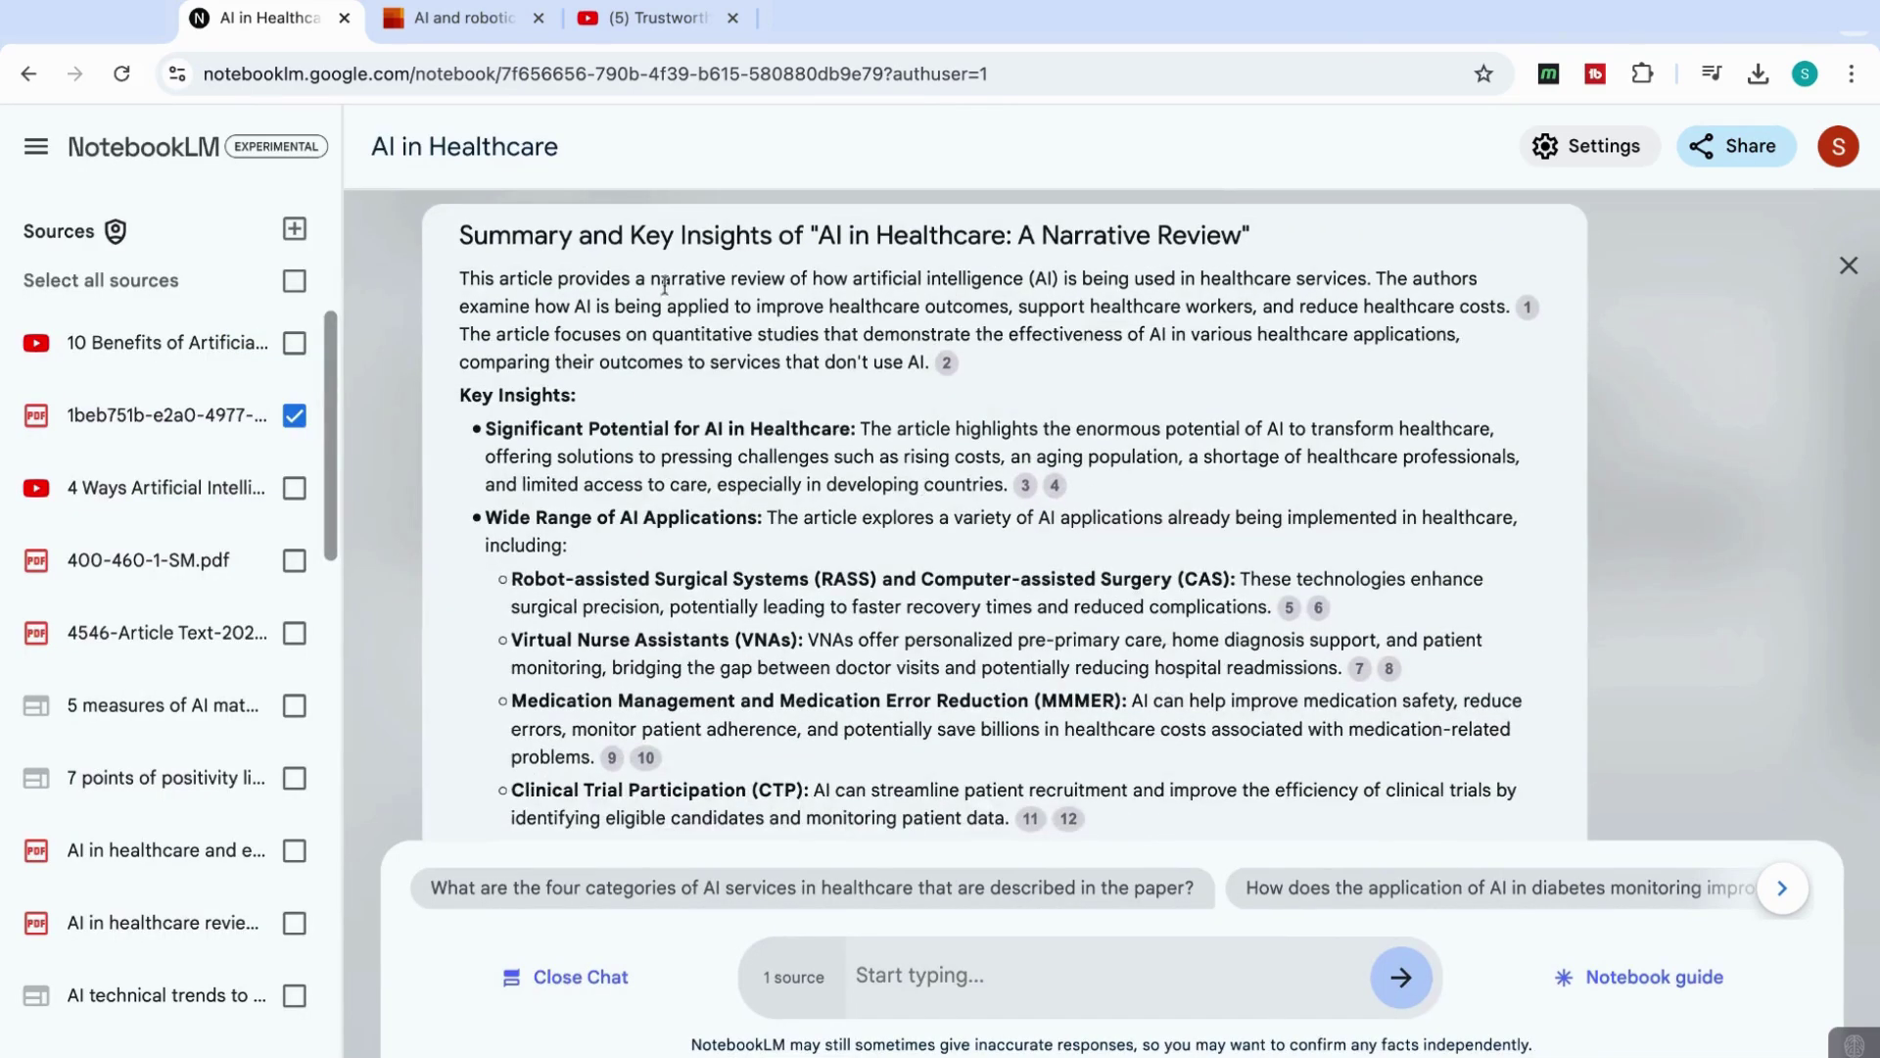
scroll(850, 517, "down", 8)
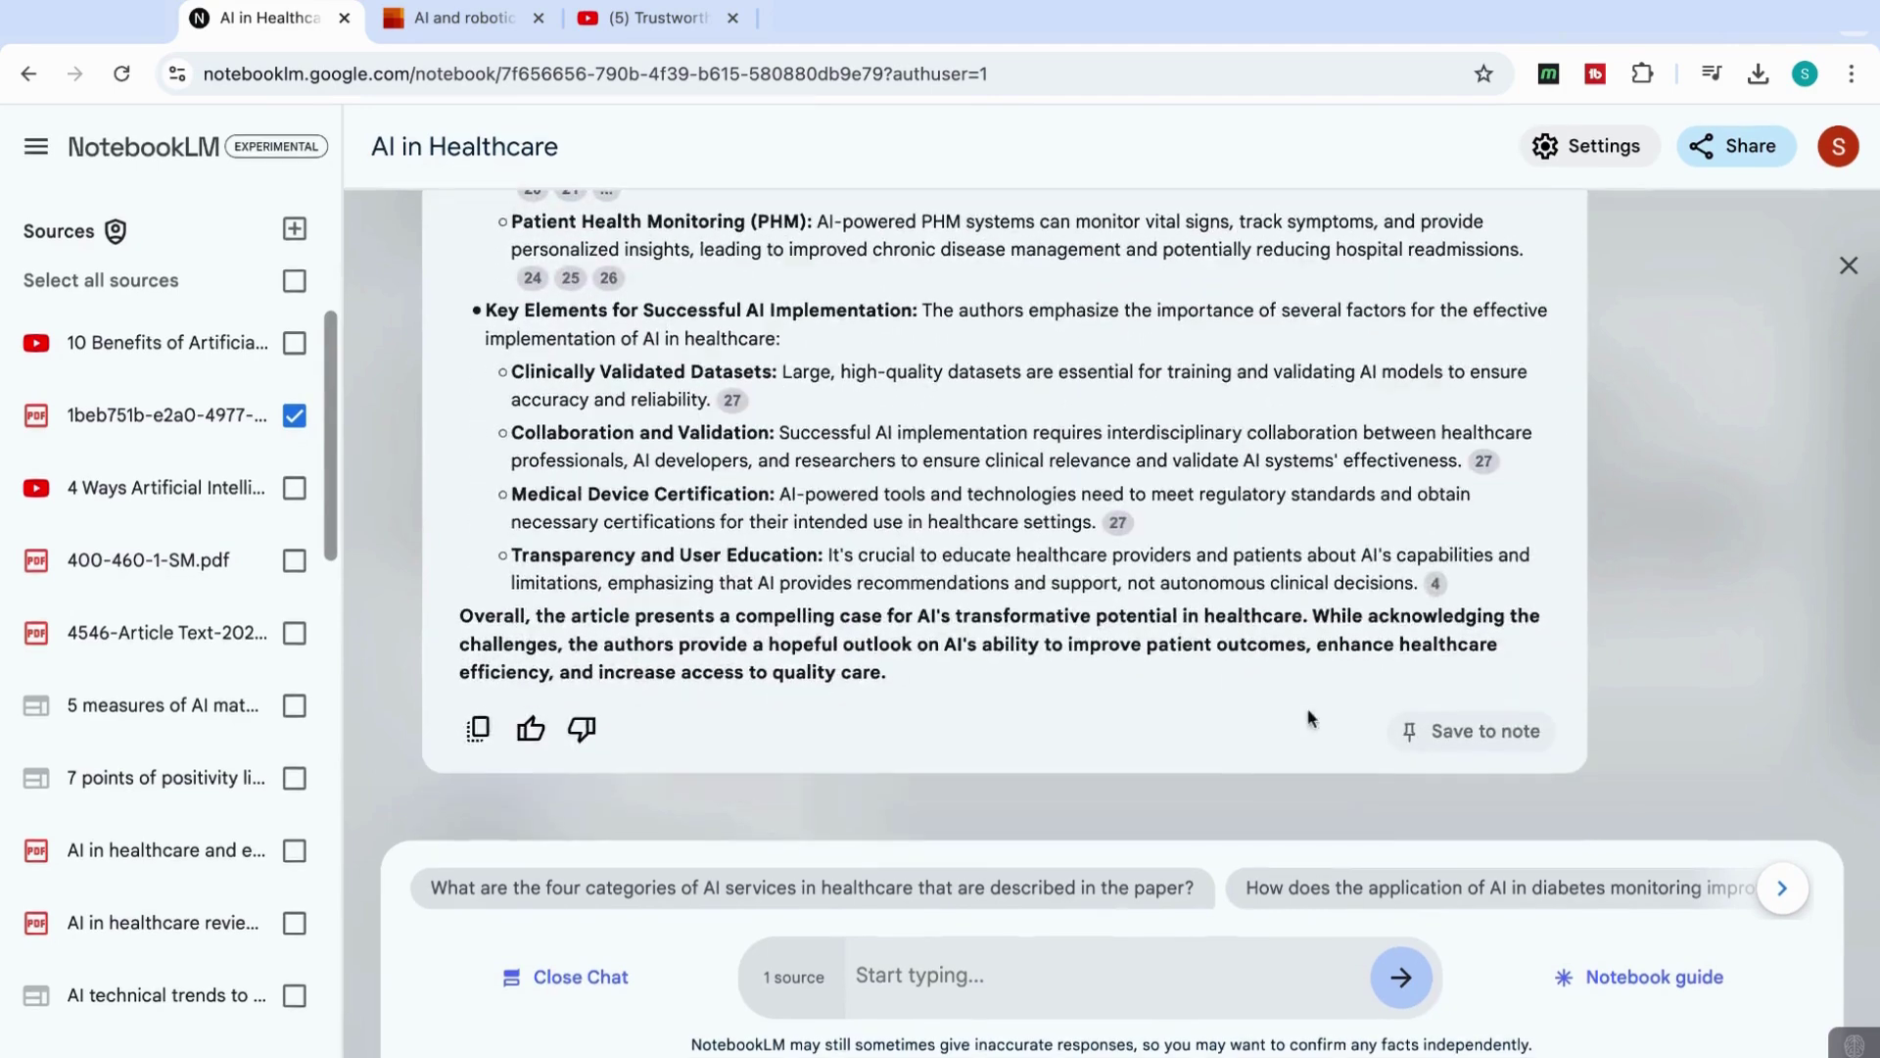
left_click(1415, 731)
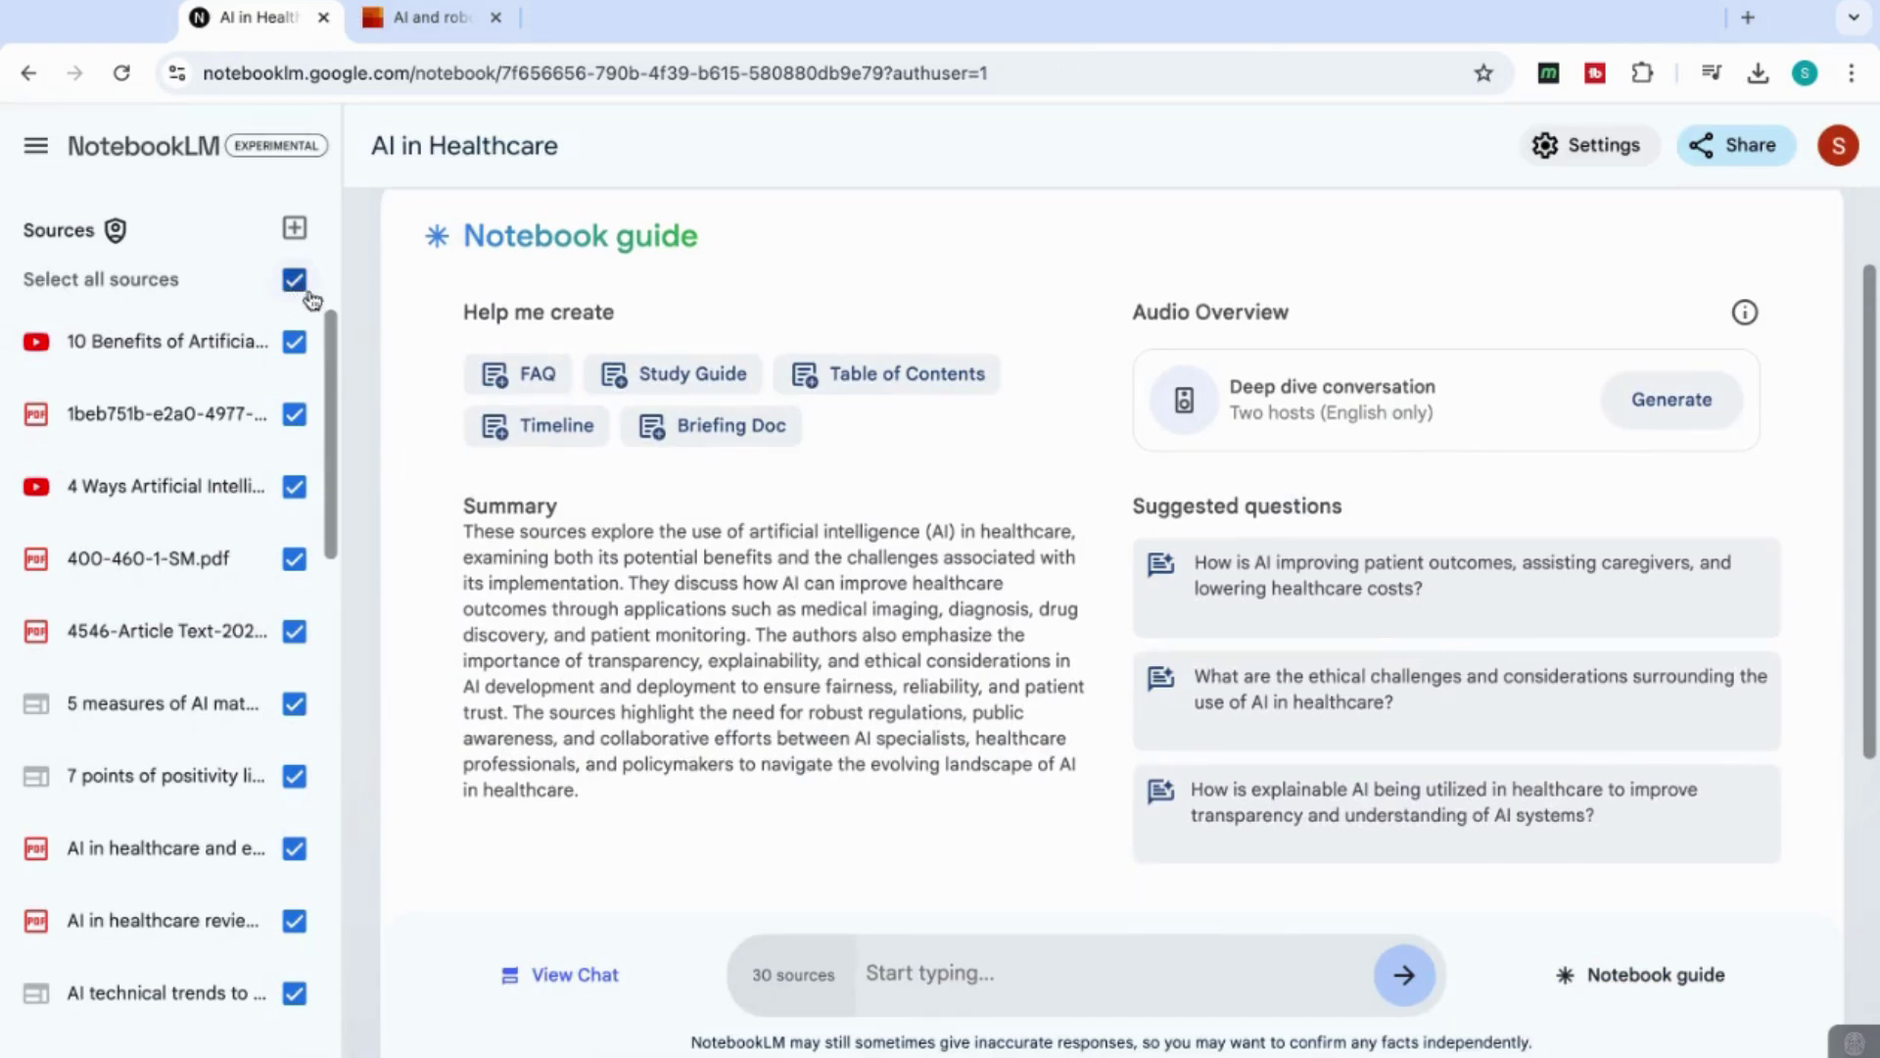
Step: Create a Briefing Doc on AI in Healthcare themes and key findings and read through it
left_click(722, 431)
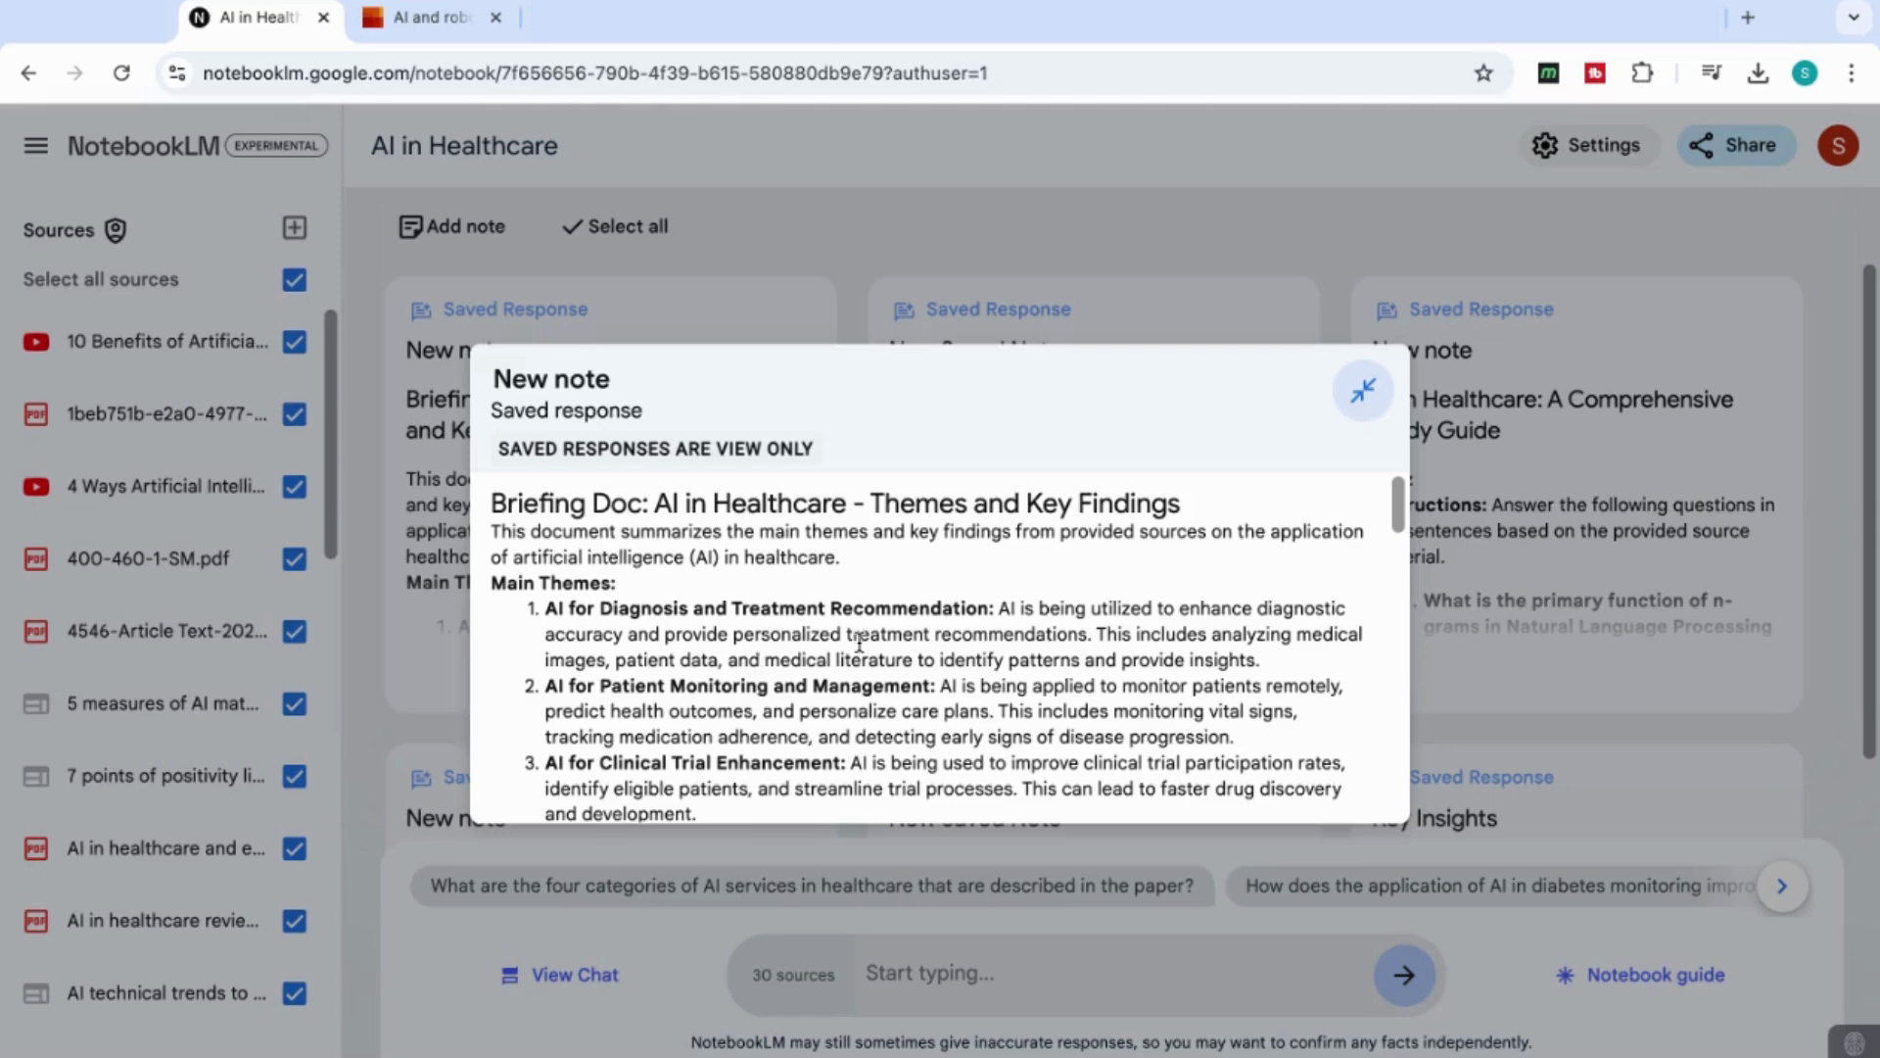
scroll(859, 642, "down", 1)
scroll(859, 643, "down", 10)
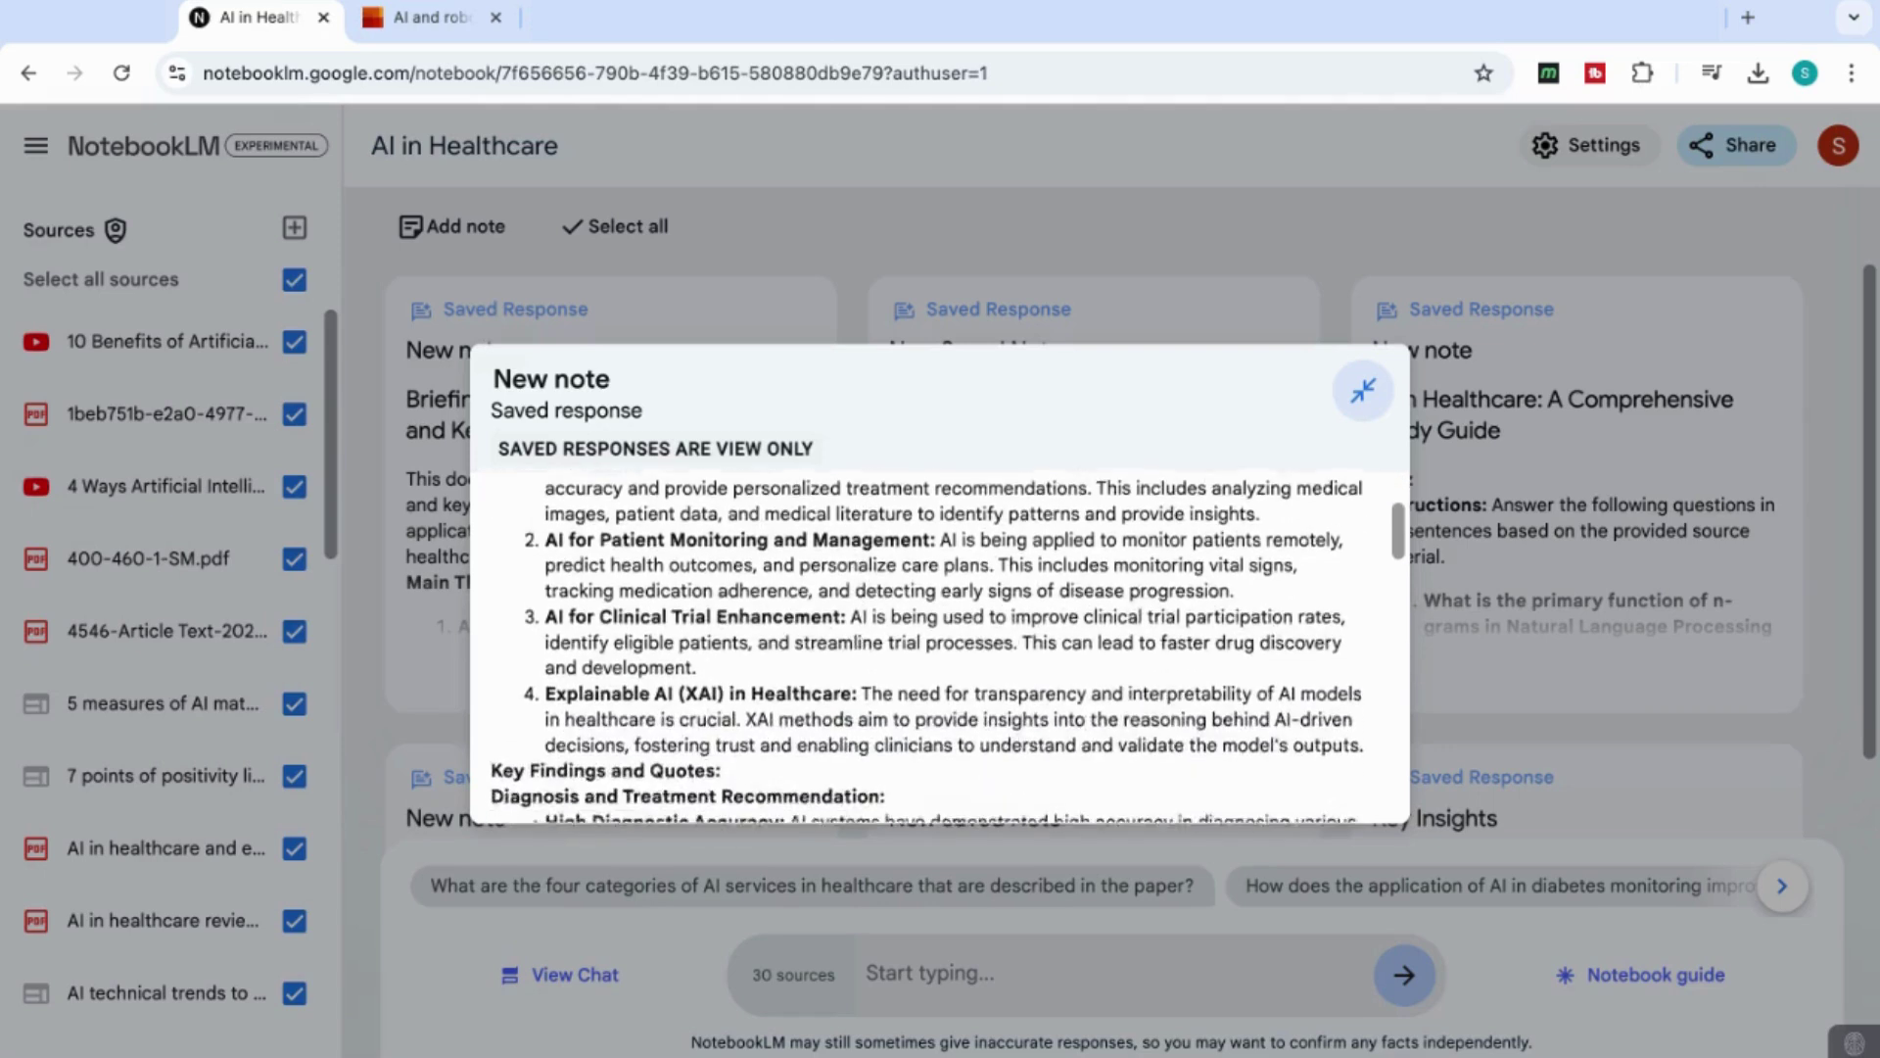
scroll(776, 654, "down", 13)
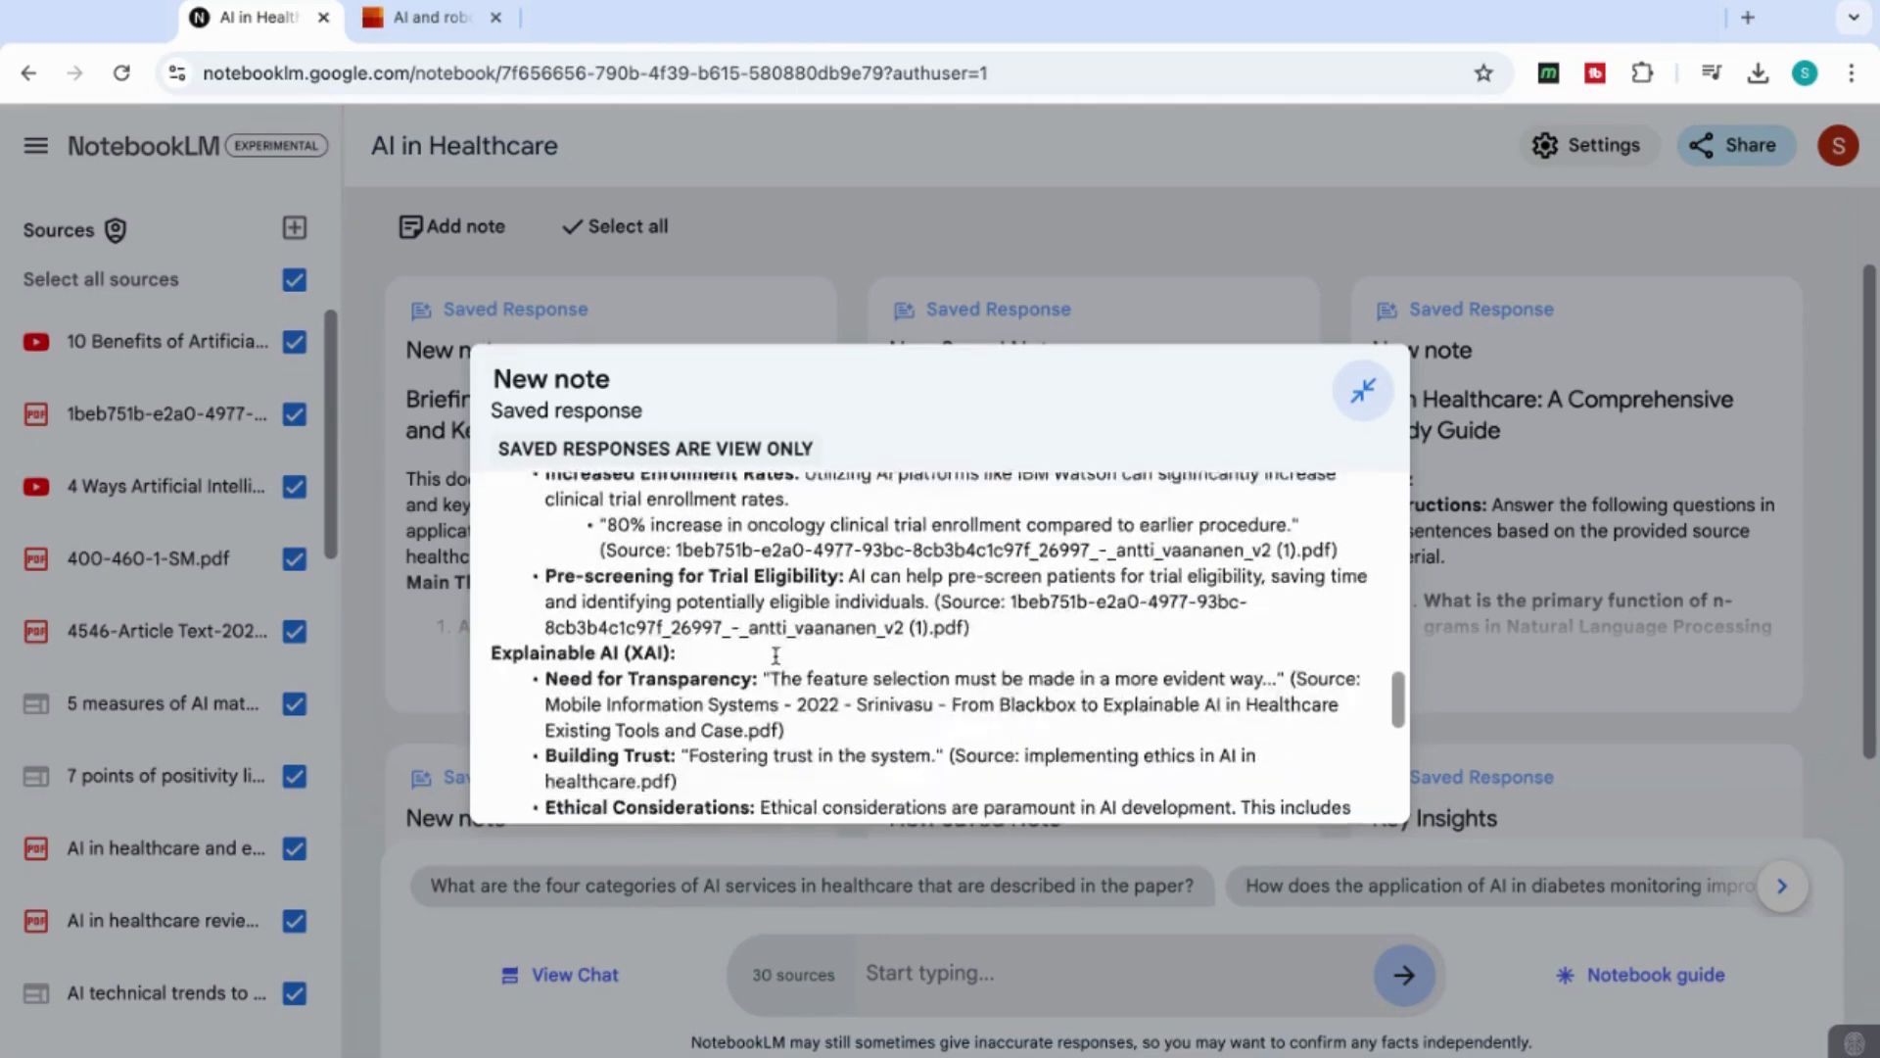
scroll(940, 646, "up", 20)
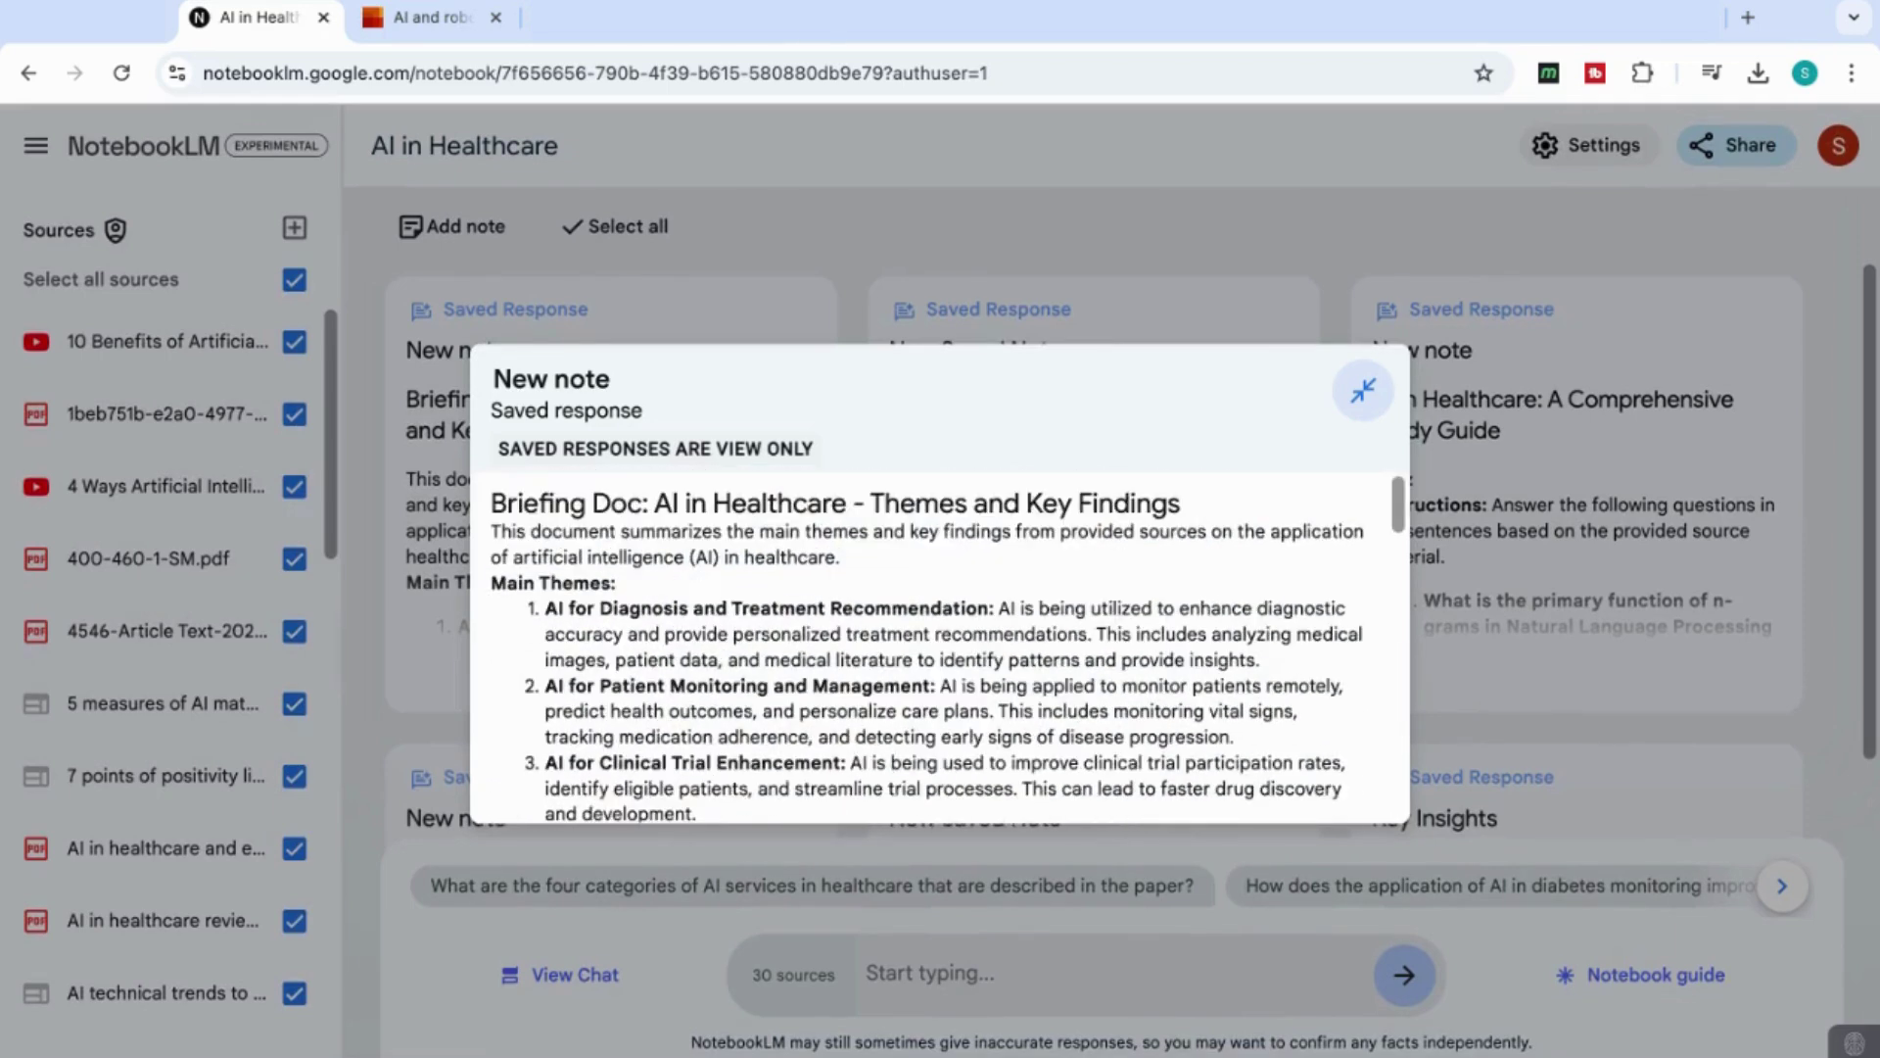
Step: Add a blank written note, then bring back the Notebook guide
left_click(440, 235)
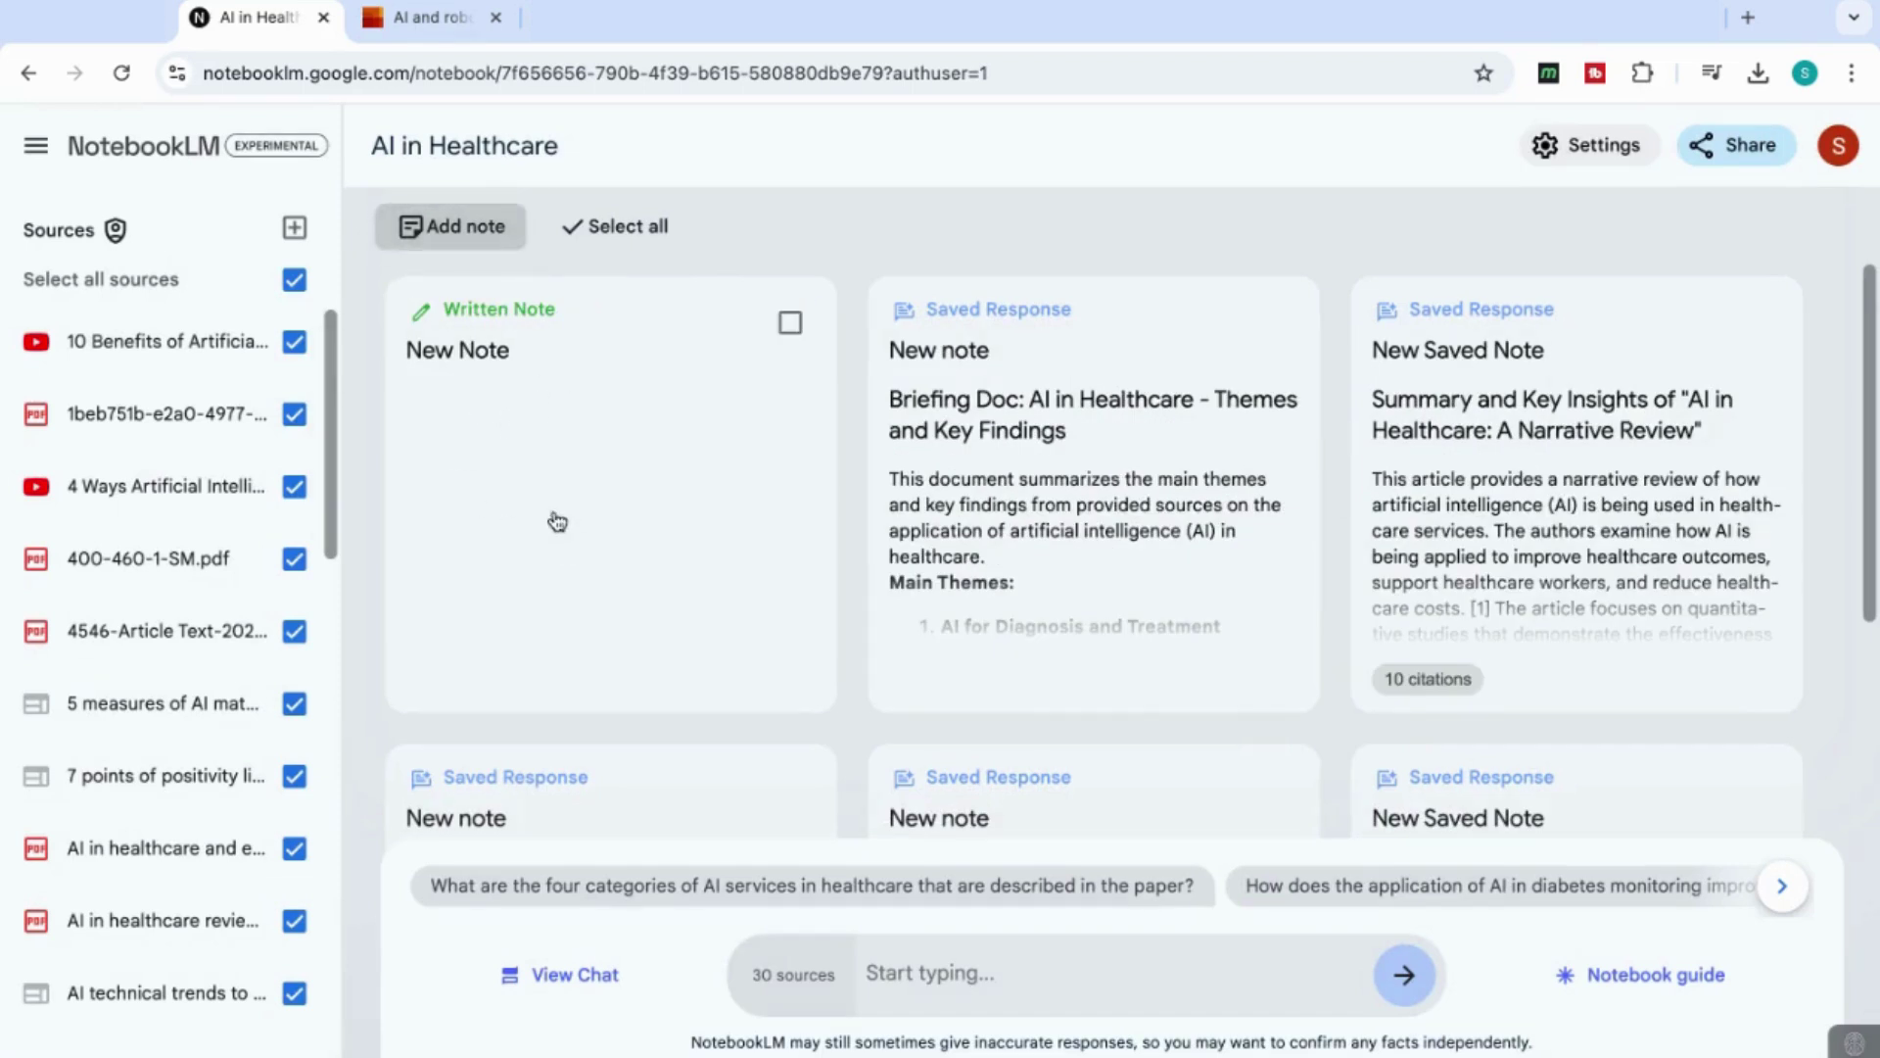
left_click(1643, 975)
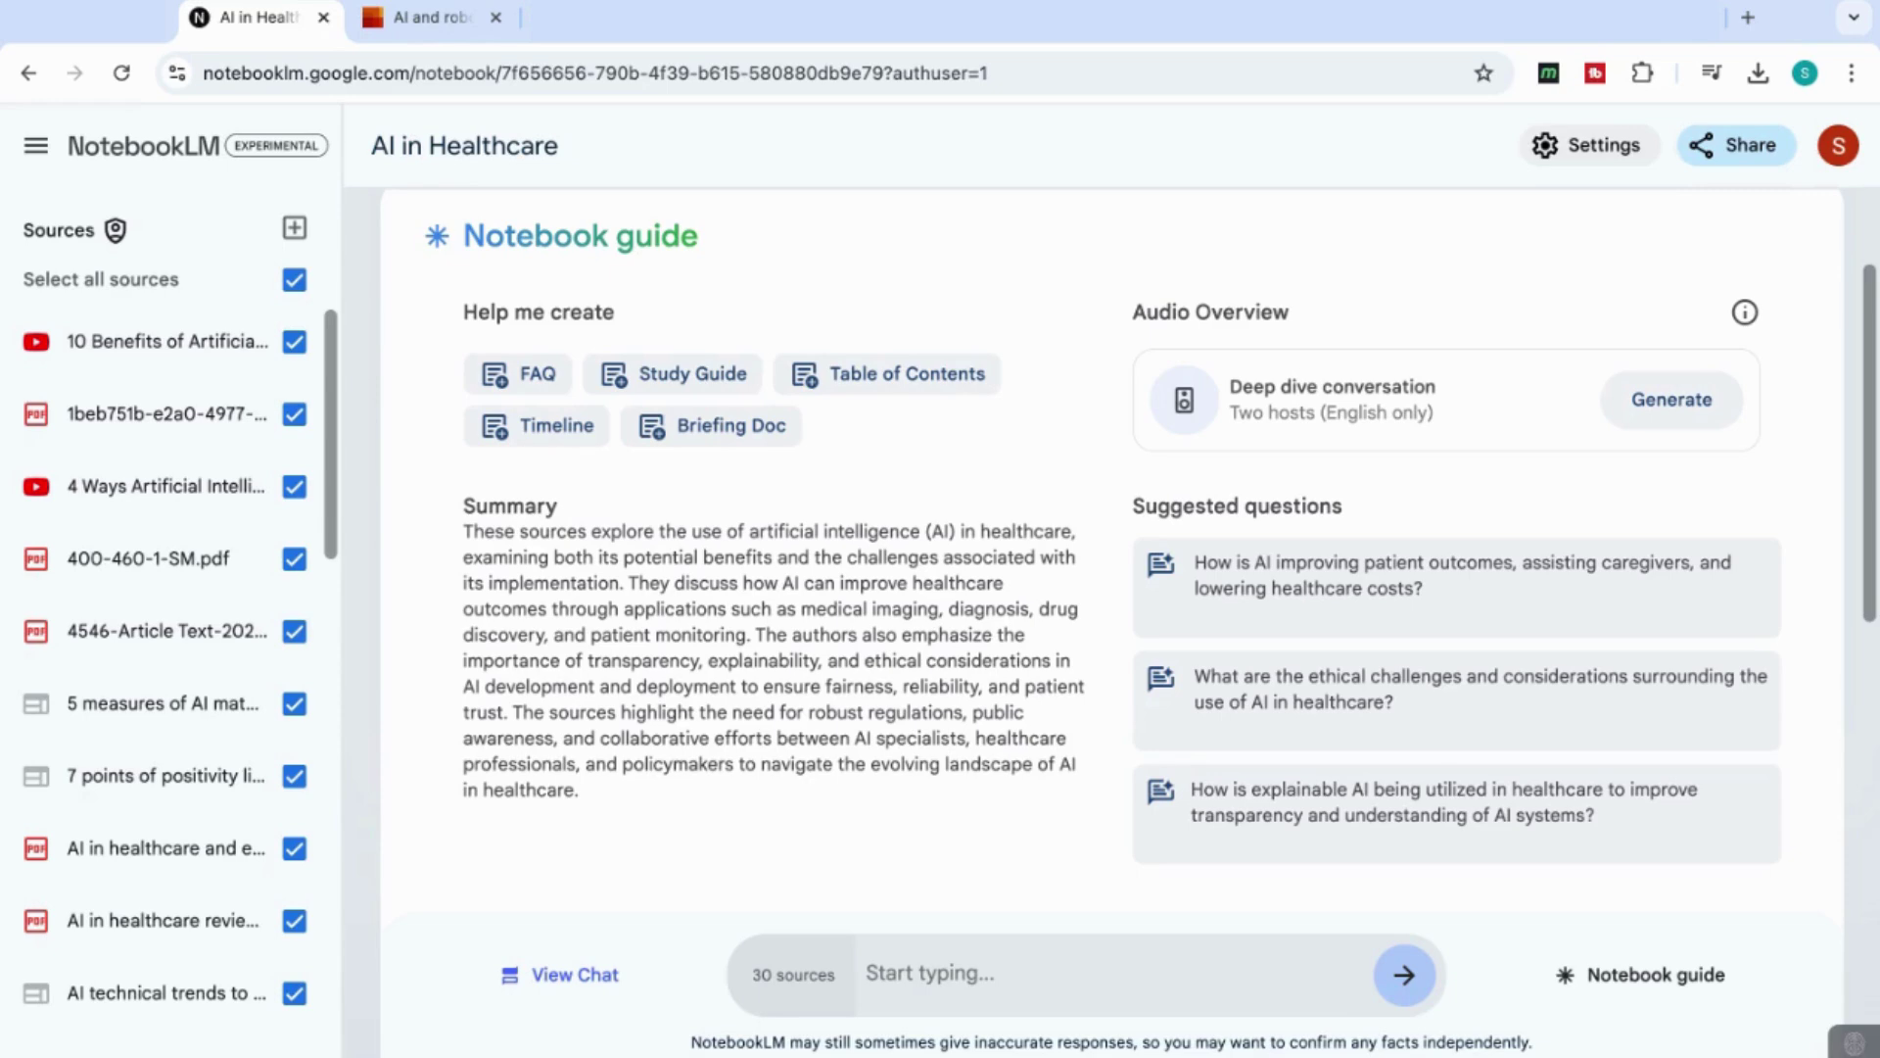
Step: Scroll down the Sources list toward the healthcare review, technical trends and applications documents
scroll(231, 613, "down", 3)
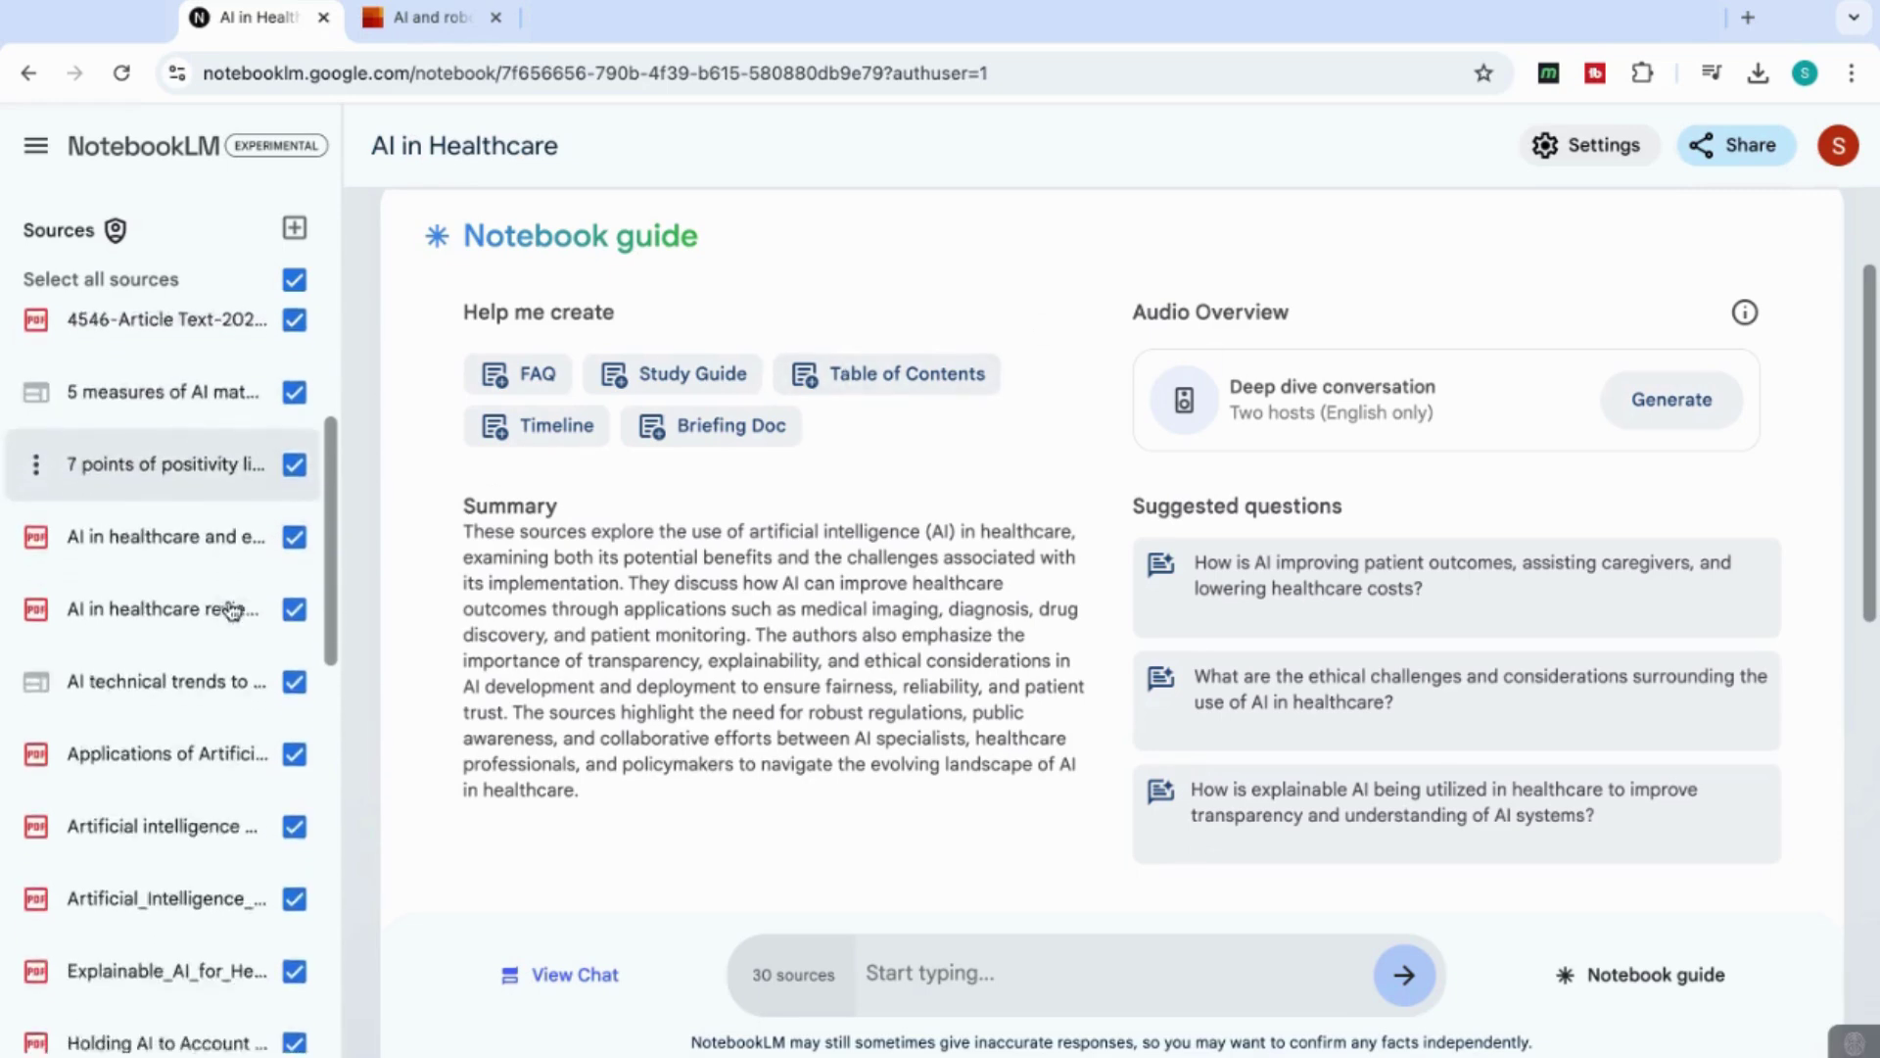
scroll(232, 611, "down", 1)
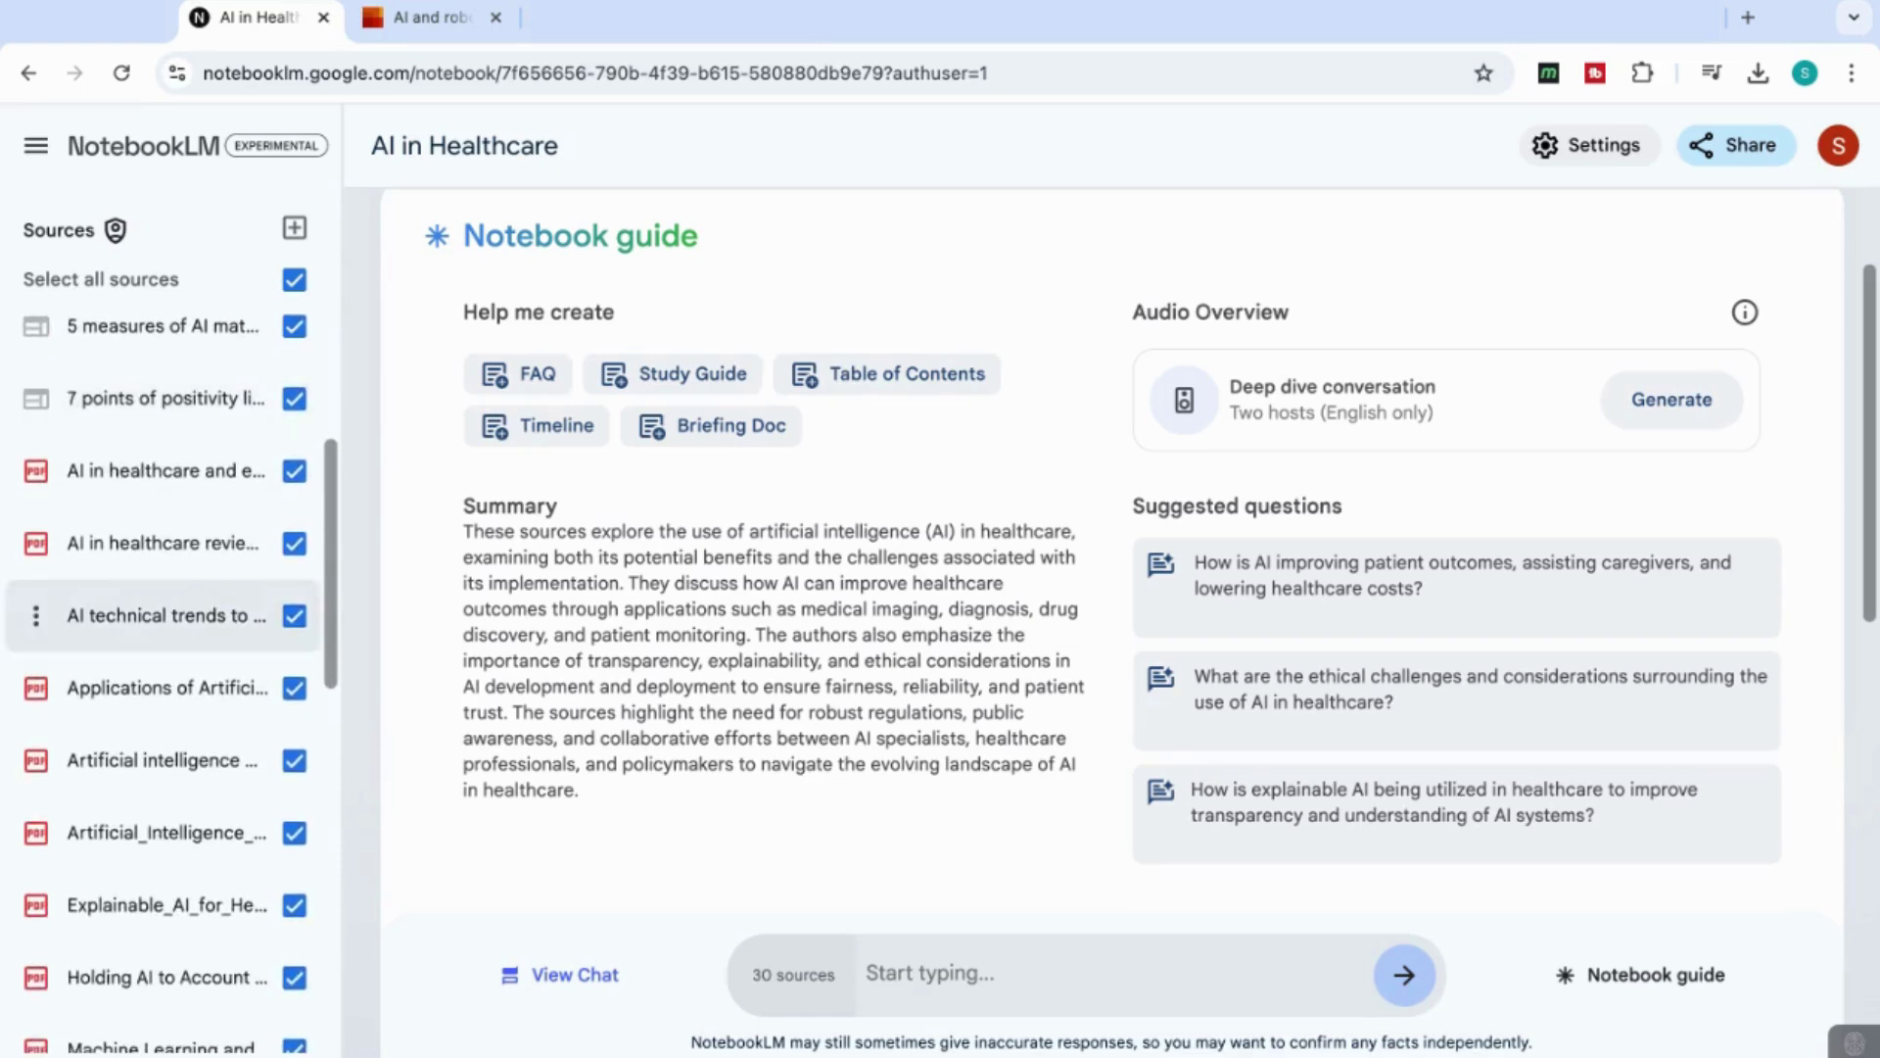